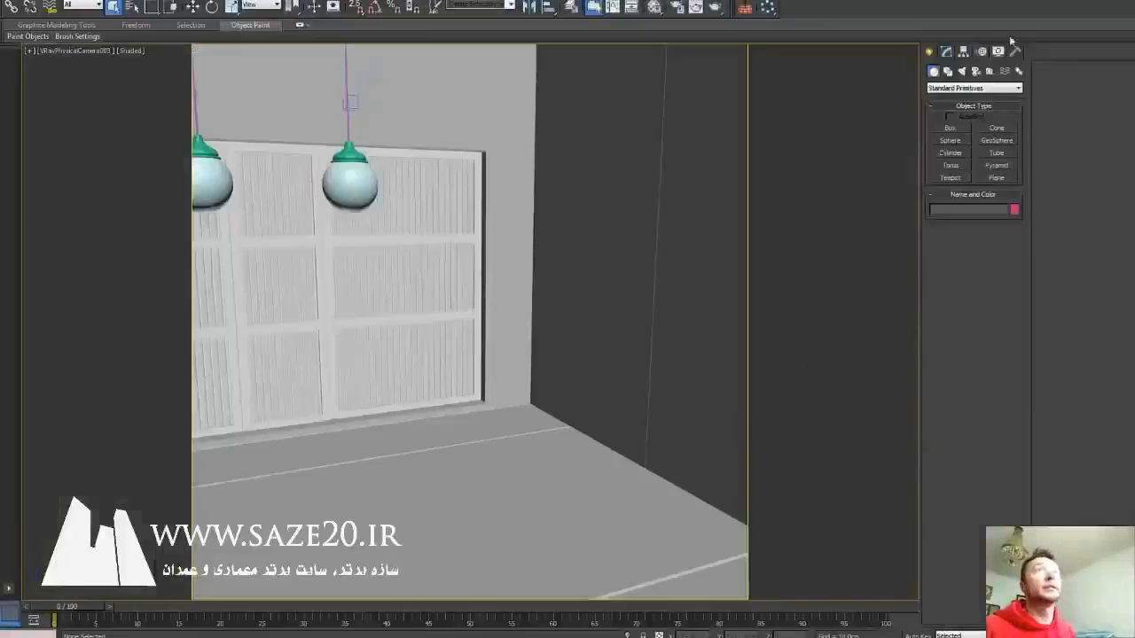
Place a Guruware gwIvy with AutoGrid at the foot of the wall beside the shutter, grow it up the wall and end the growth.
click(976, 89)
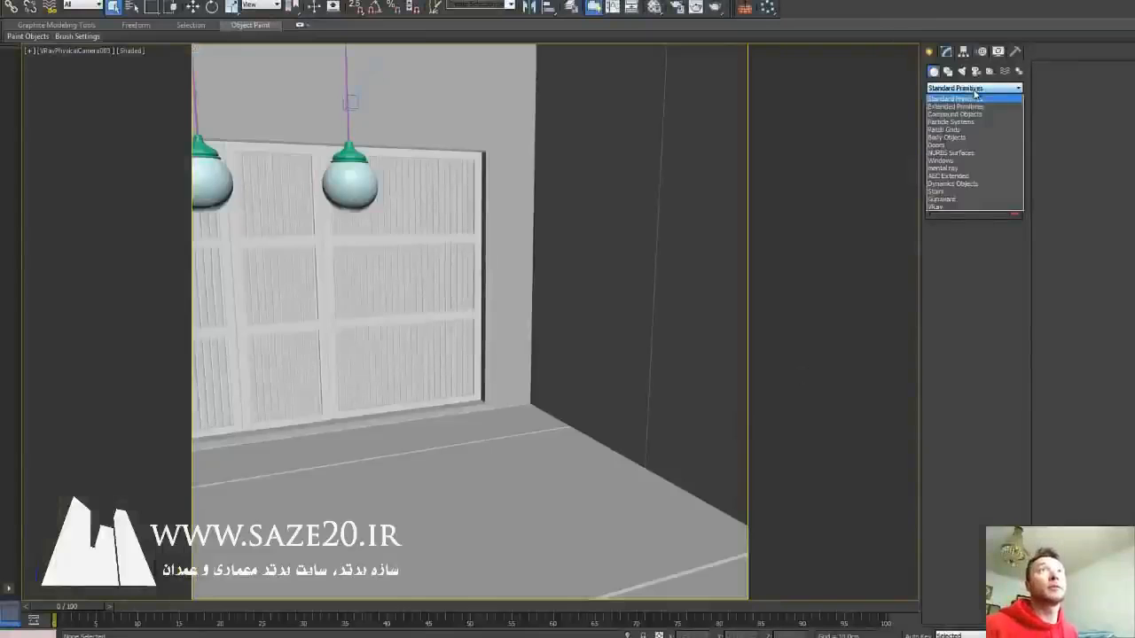
click(945, 199)
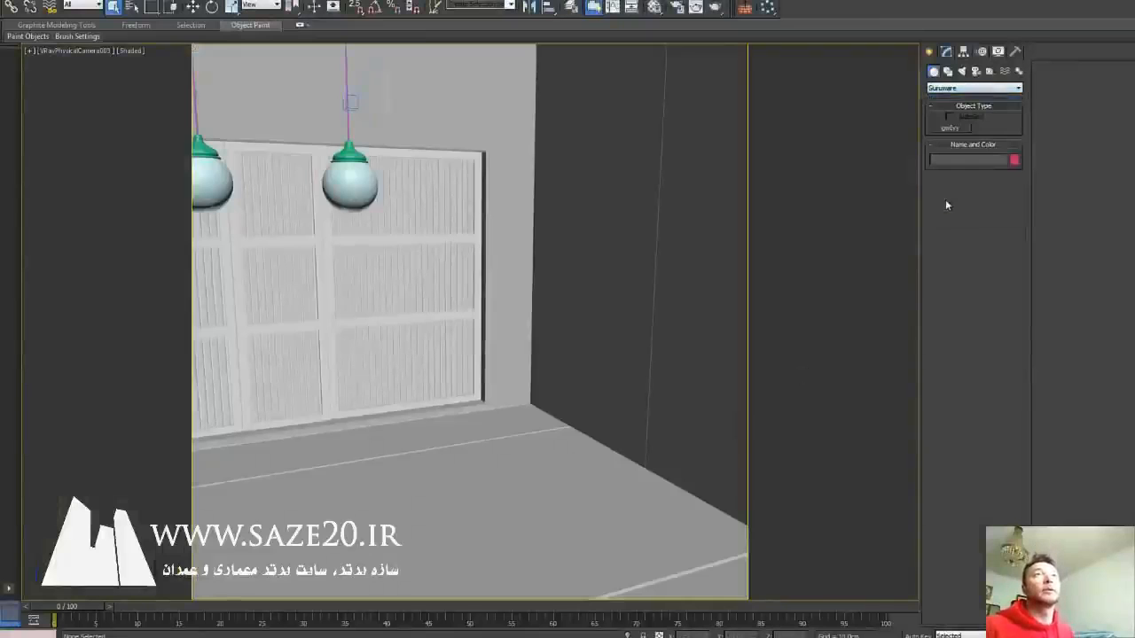
click(957, 131)
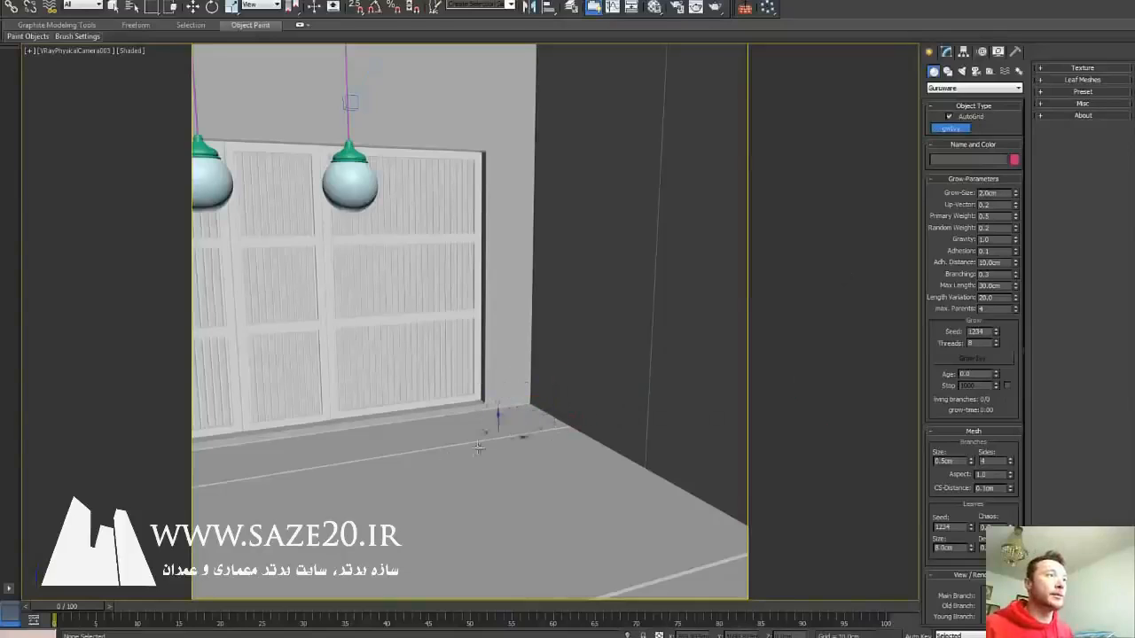
click(507, 404)
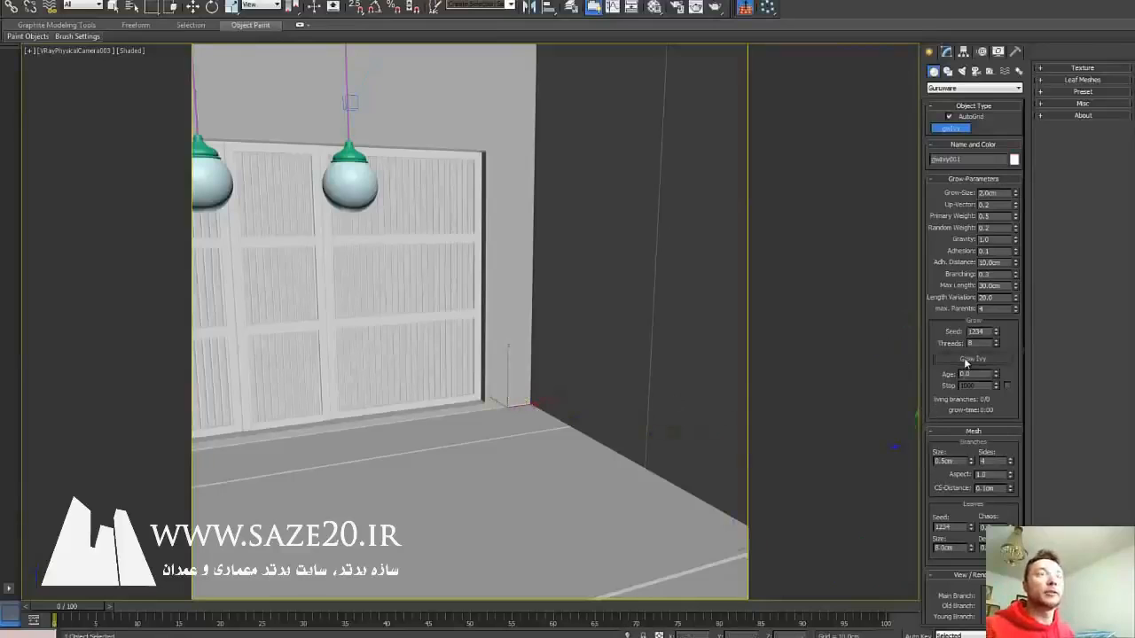
click(964, 357)
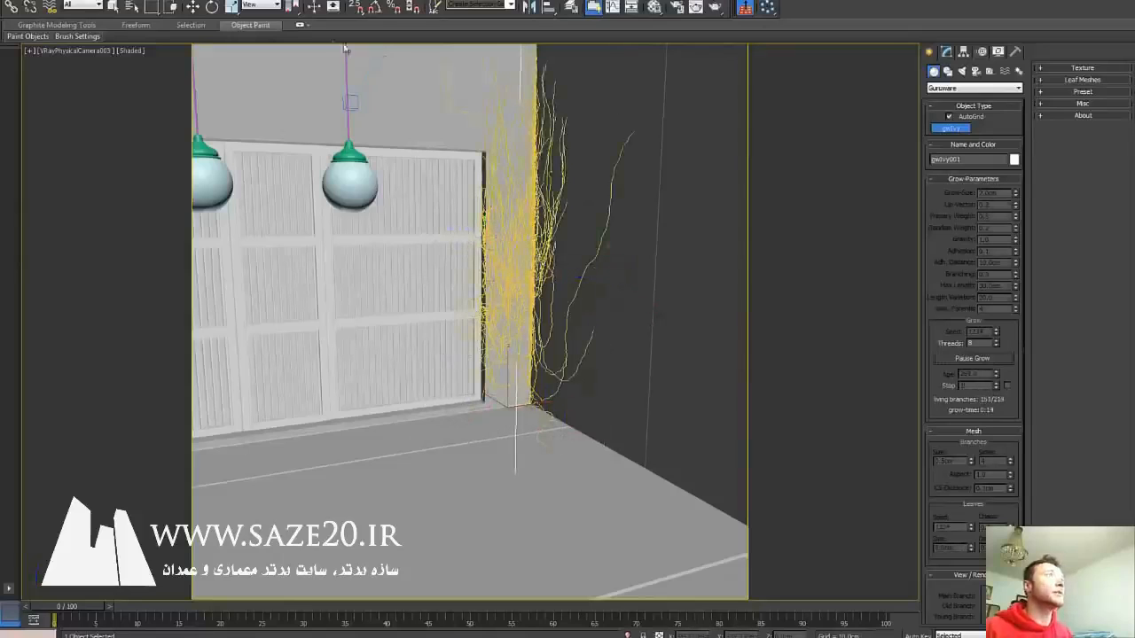
click(193, 7)
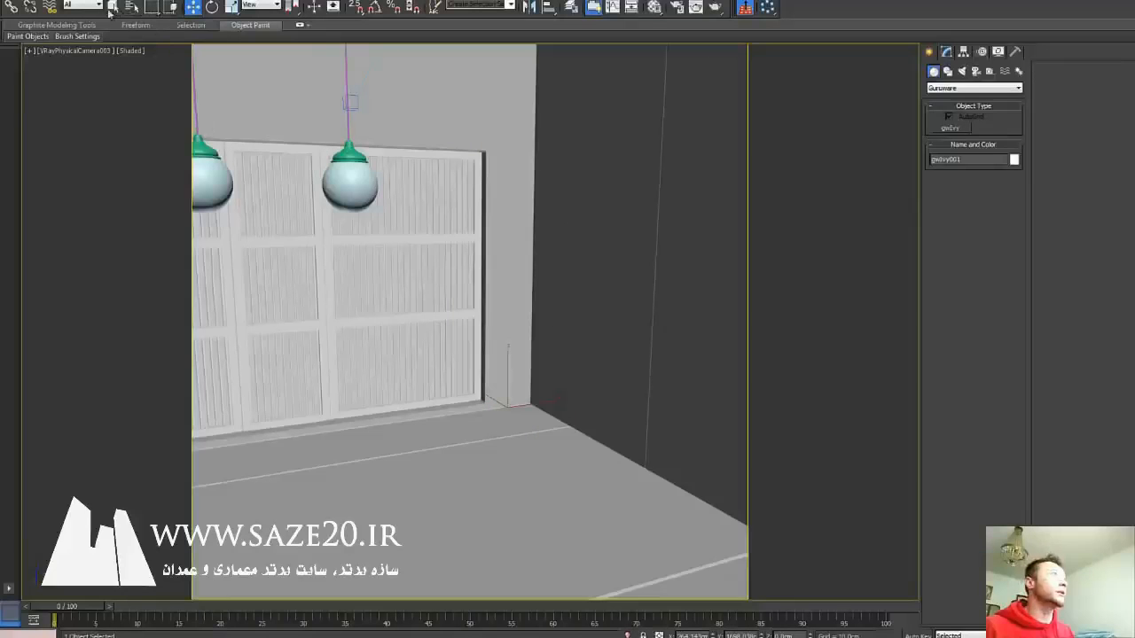
click(111, 7)
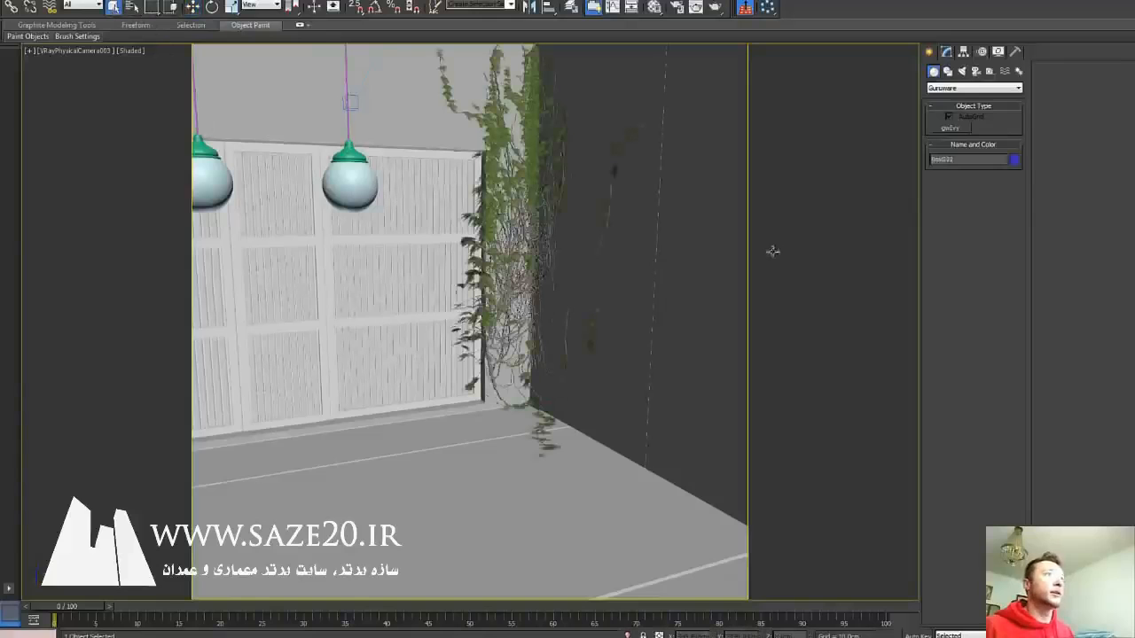
Examine the wall and ivy in the wireframe Left view and return to the shaded VRayPhysicalCamera003 view.
click(947, 51)
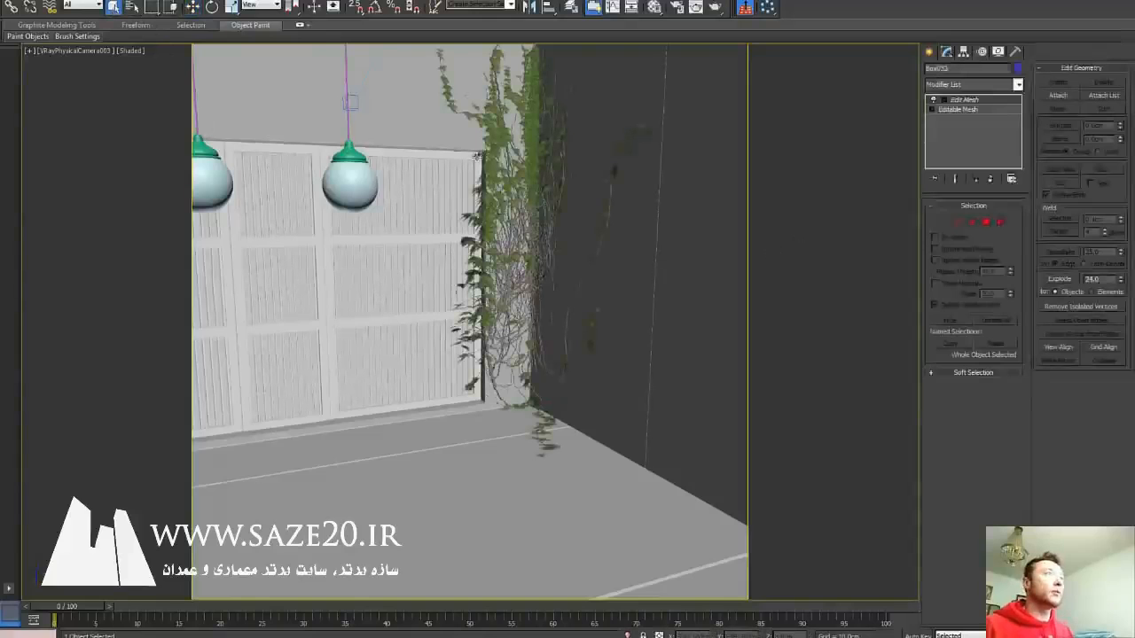
key(l)
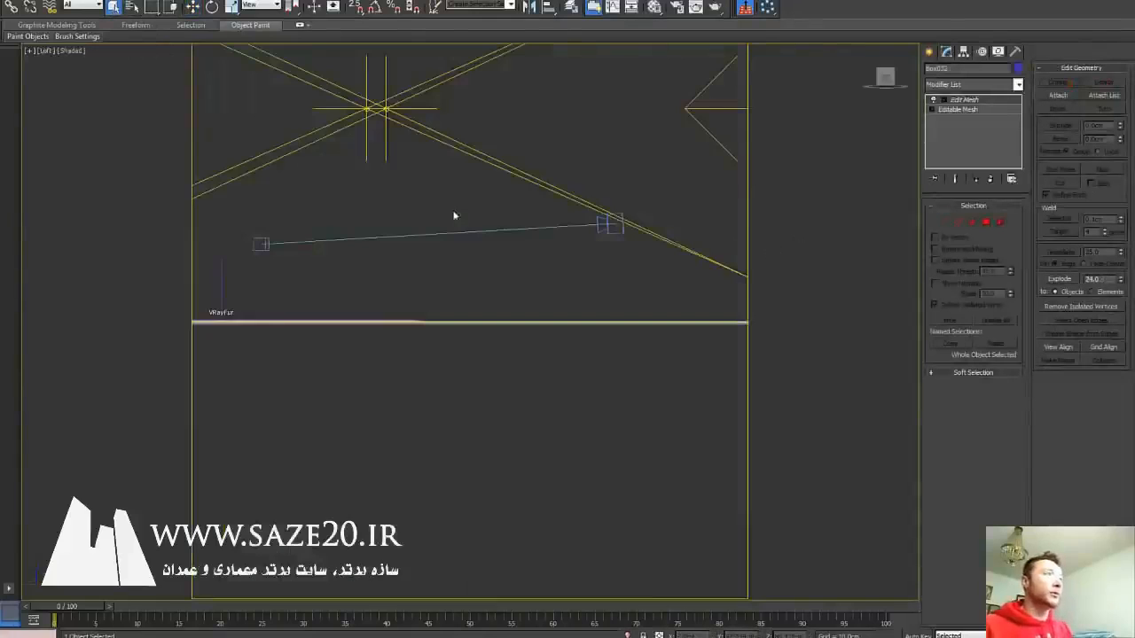
scroll(435, 220, up, 5)
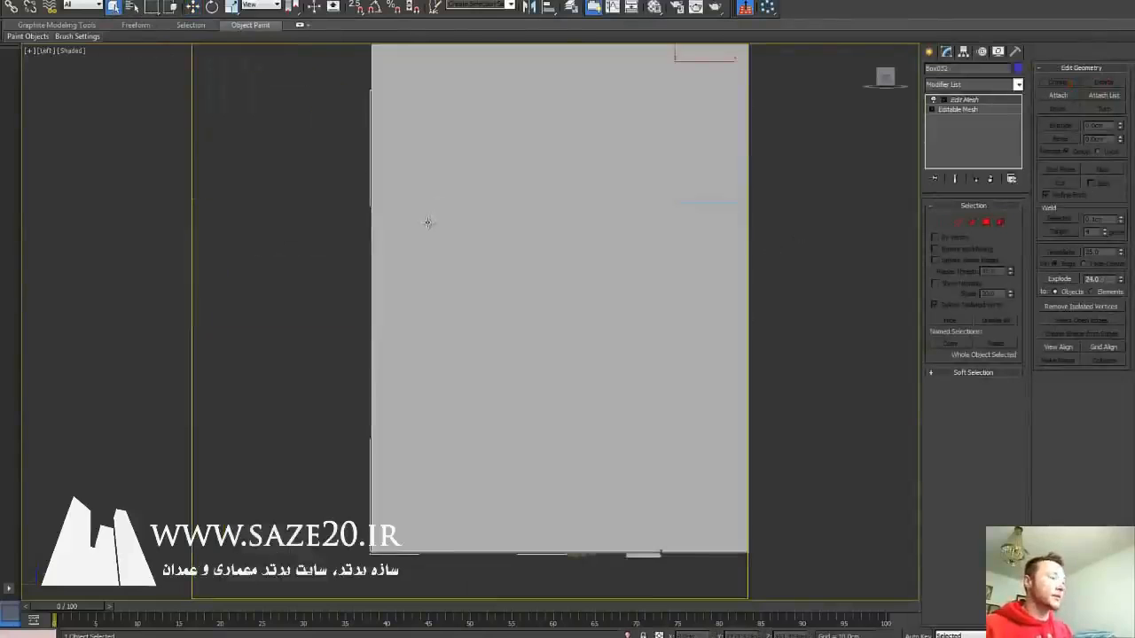
key(F3)
scroll(524, 254, down, 3)
scroll(532, 253, up, 5)
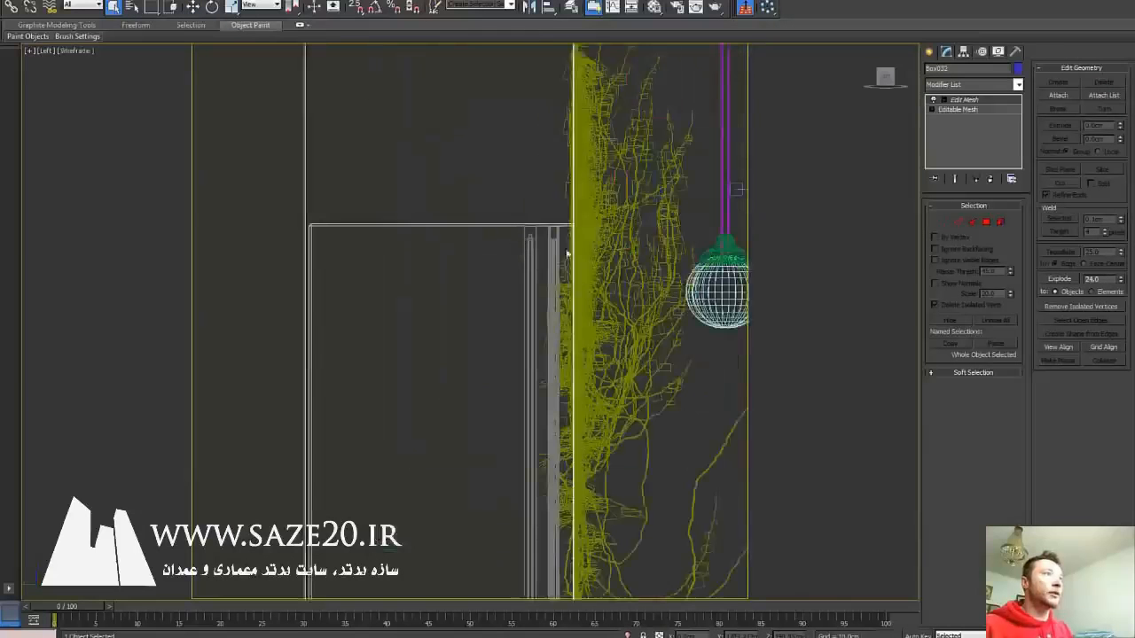
scroll(525, 244, up, 3)
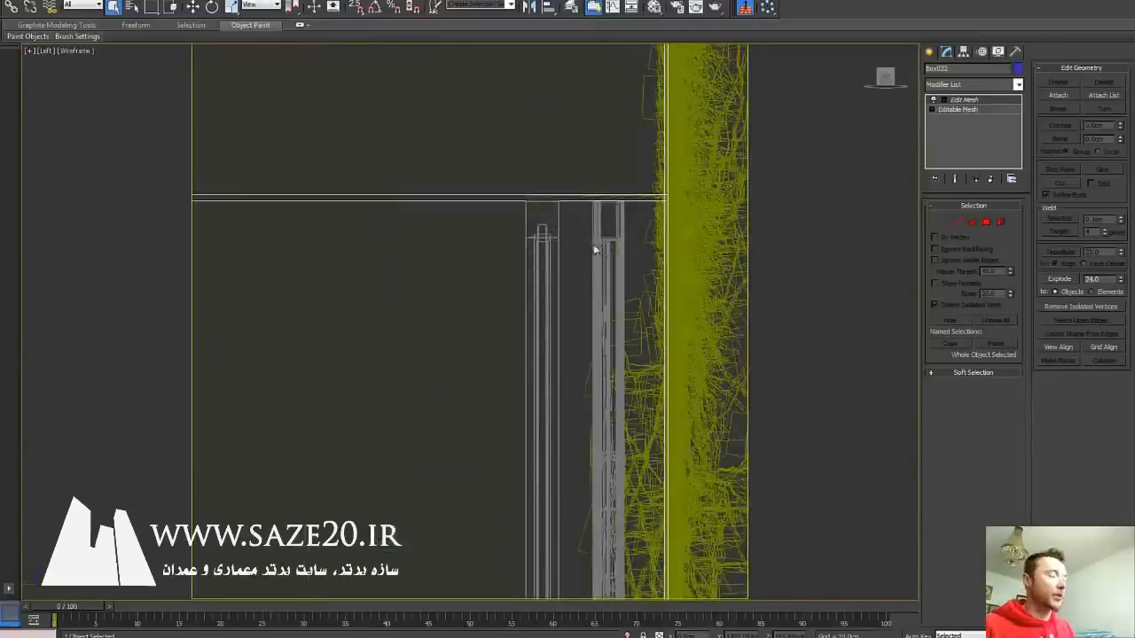
key(c)
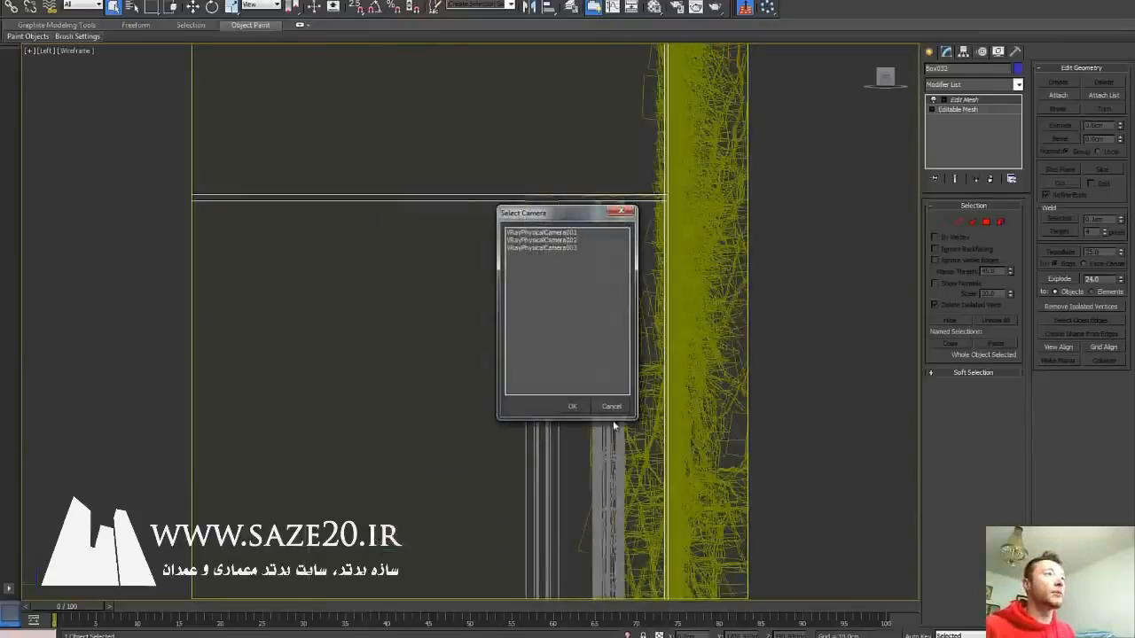
click(568, 240)
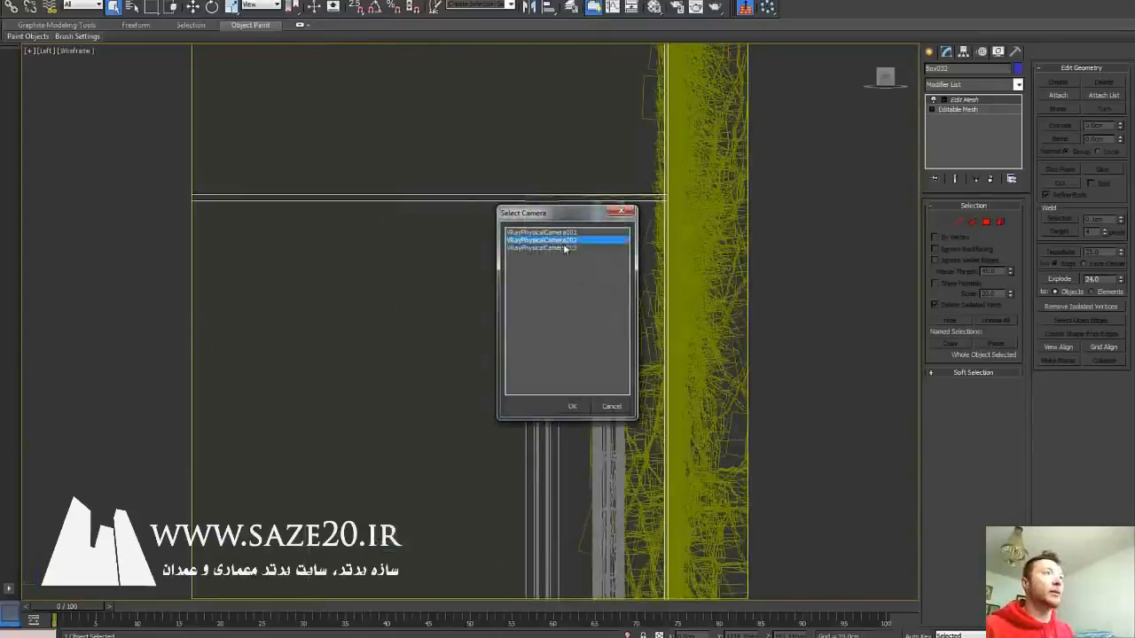
double_click(564, 248)
key(F3)
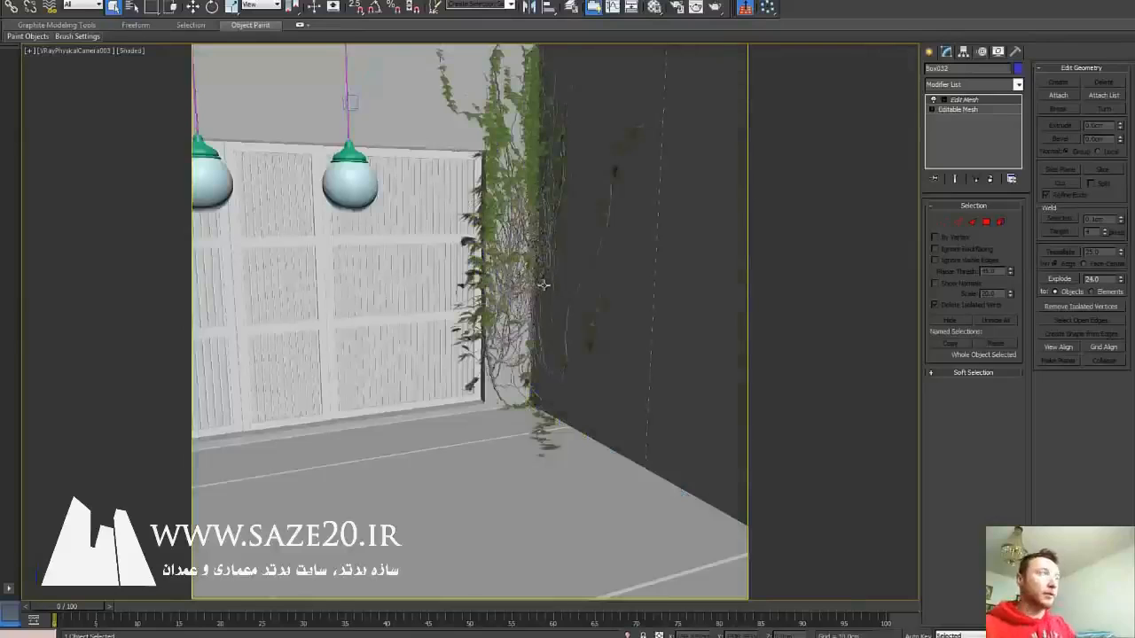
Delete the ivy grown on the corner wall, keeping the wall itself.
key(Delete)
key(ctrl+z)
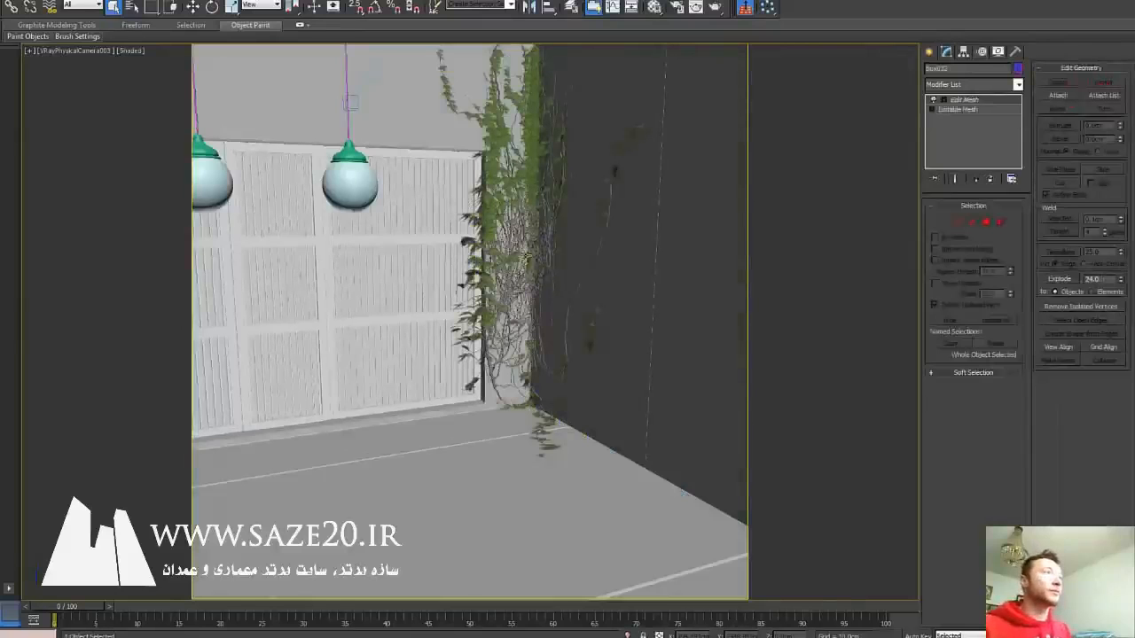
click(452, 220)
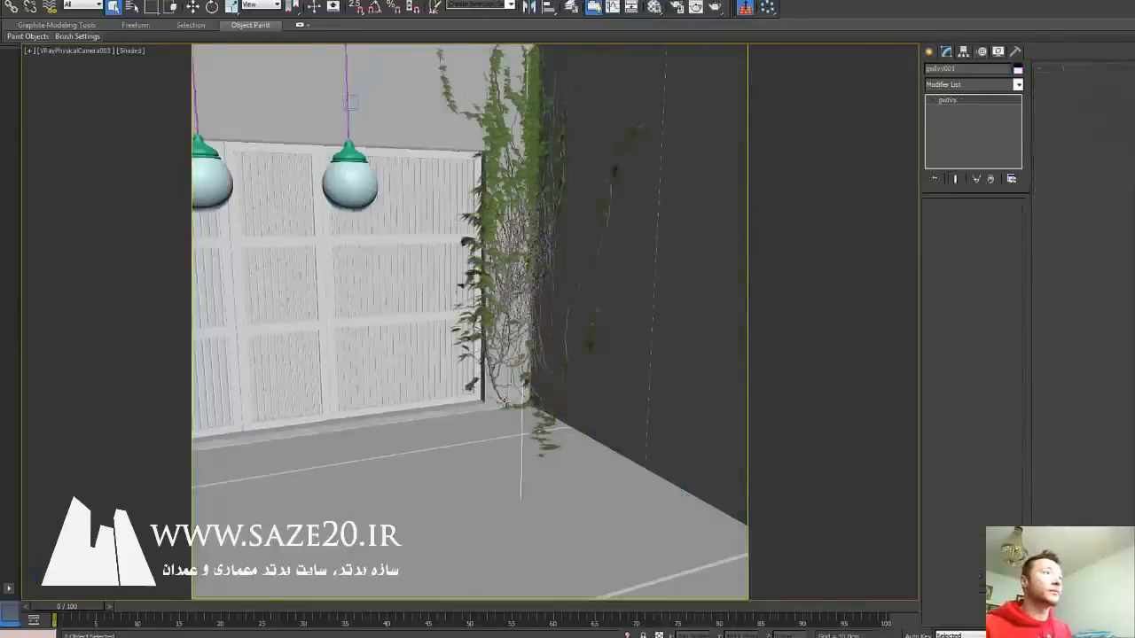
key(Delete)
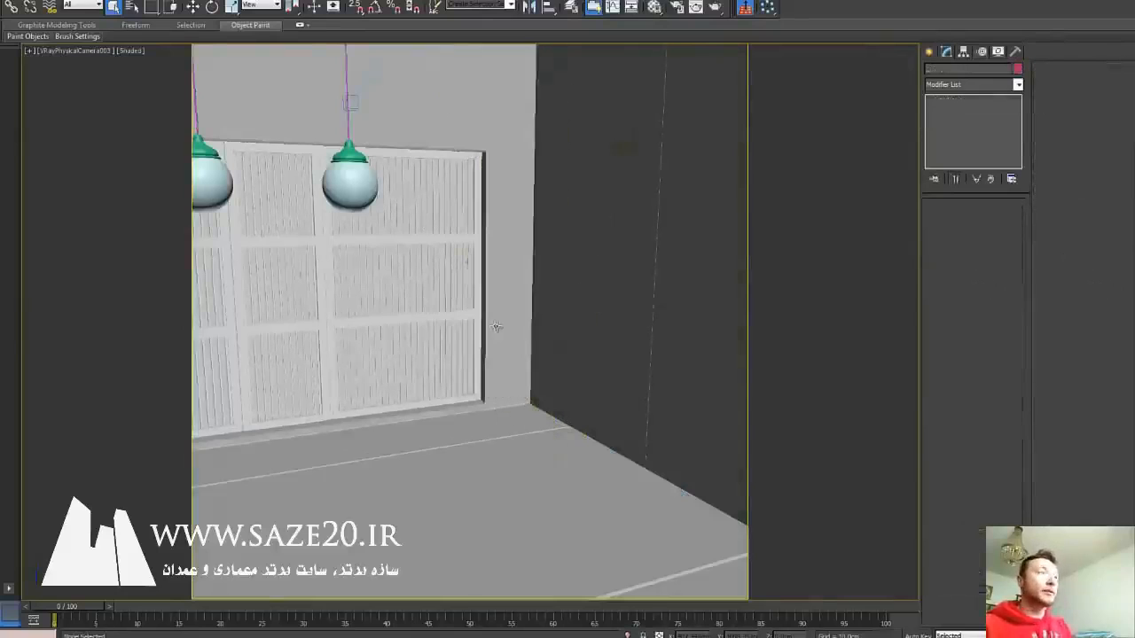
Restart the gwIvy tool with AutoGrid and open its Grow-Size parameter for editing.
click(929, 53)
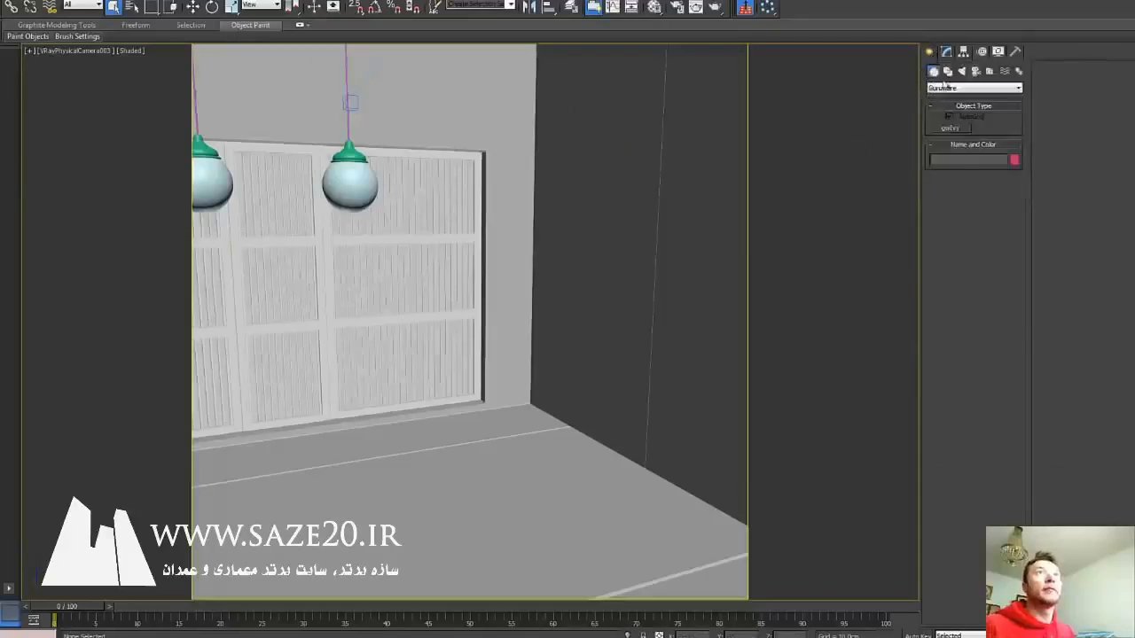
click(949, 127)
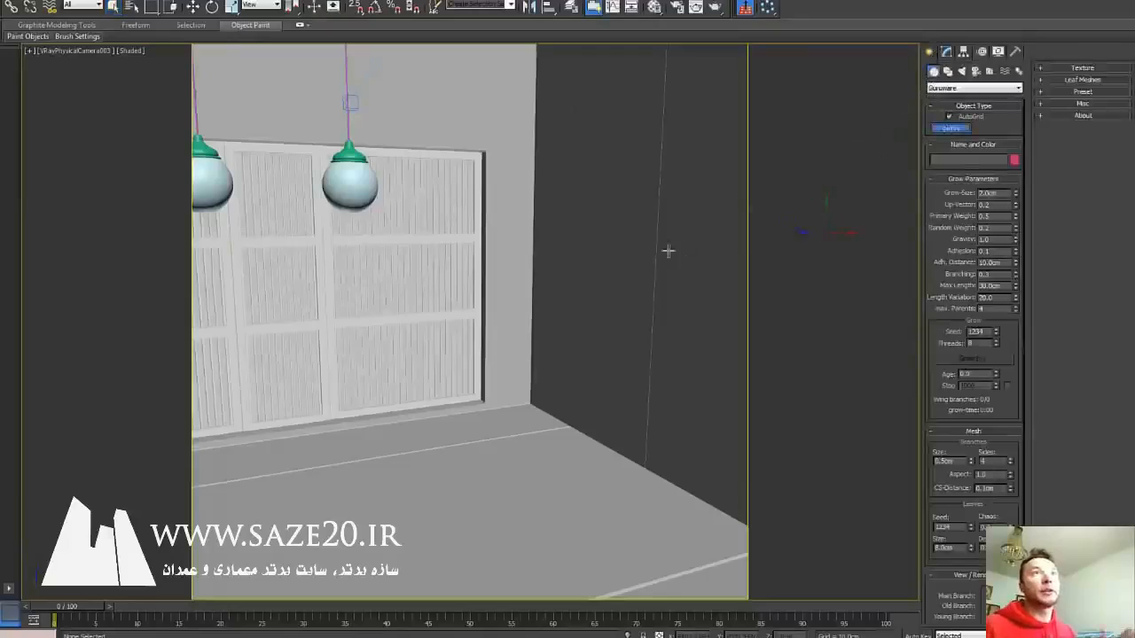
click(521, 405)
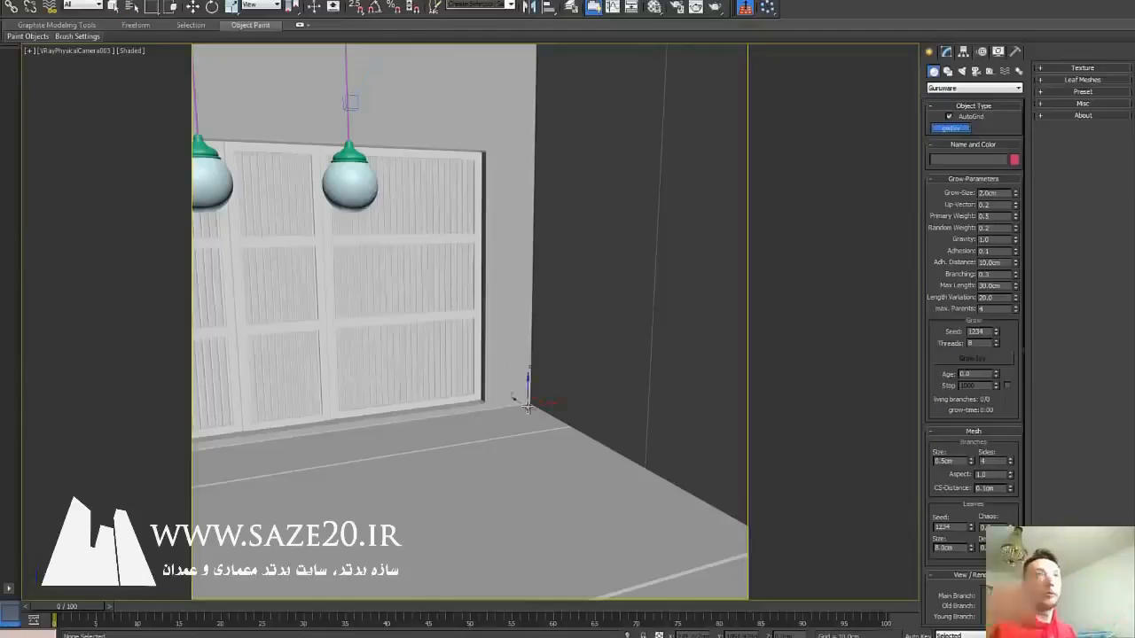
scroll(1008, 206, down, 1)
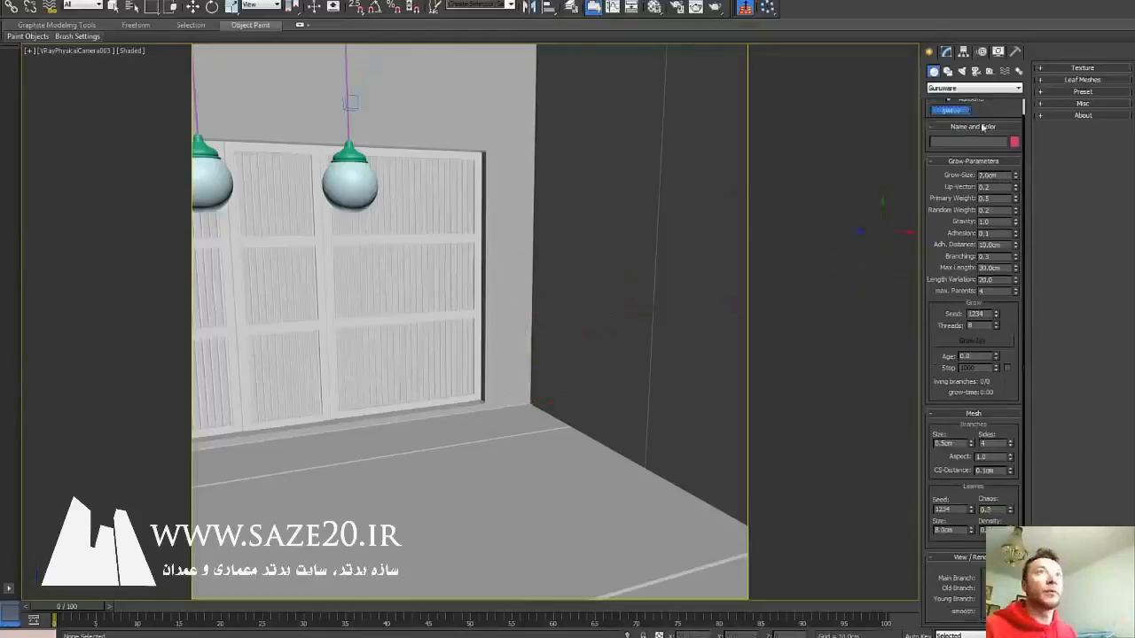
double_click(993, 175)
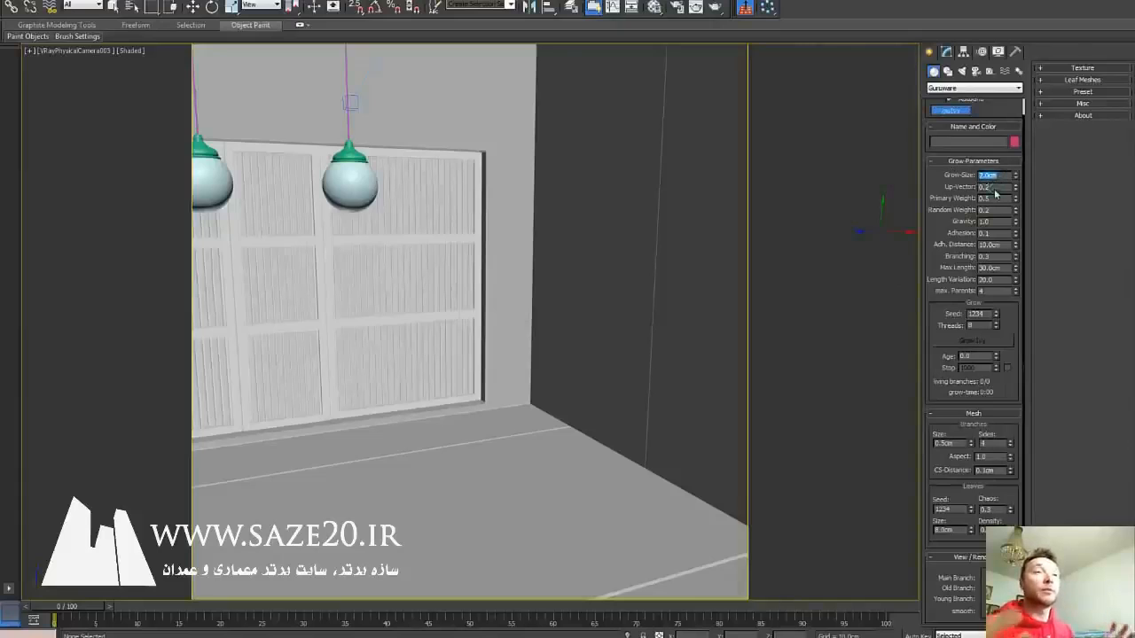
Examine the reference photo Ligne_ROSET_MOEL.jpg and the test image beside it for the intended ivy look.
click(457, 637)
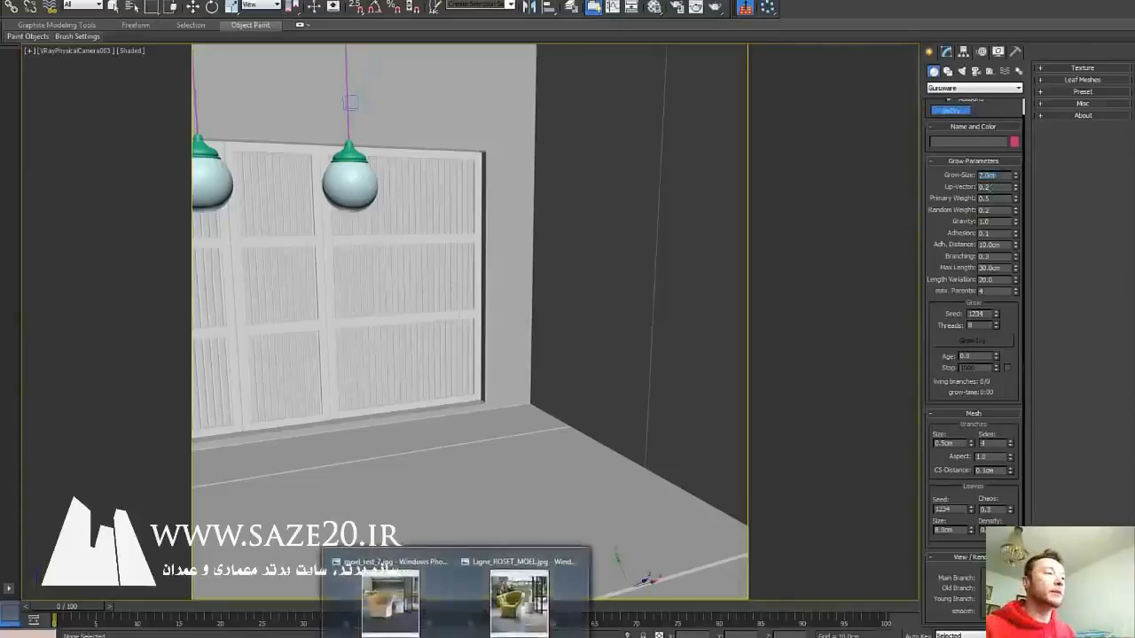
click(516, 601)
click(456, 636)
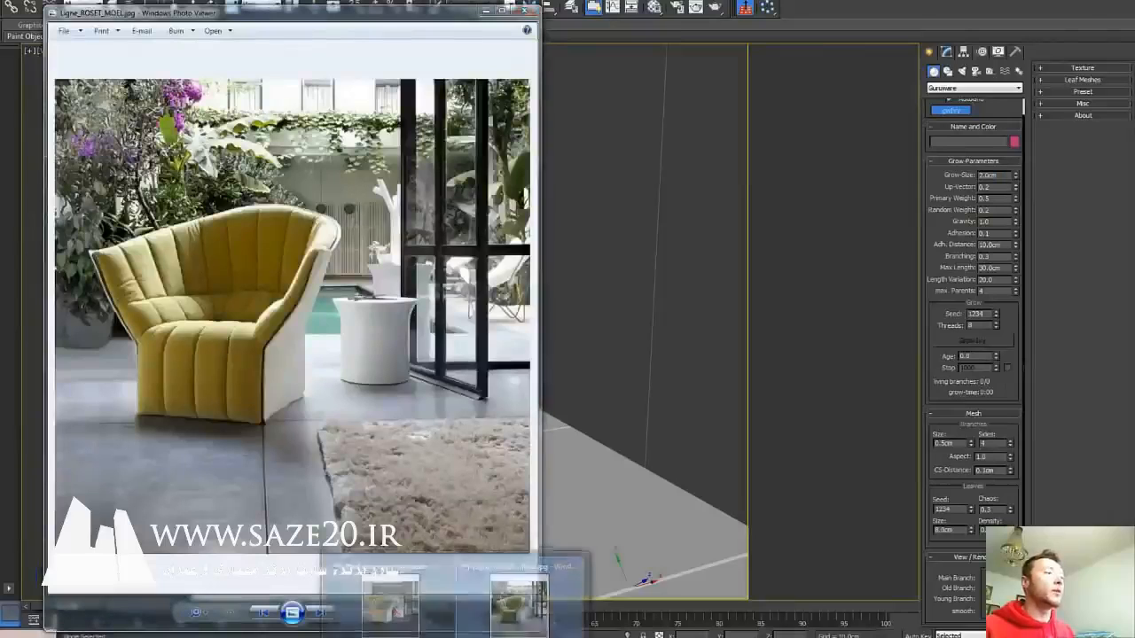
click(390, 602)
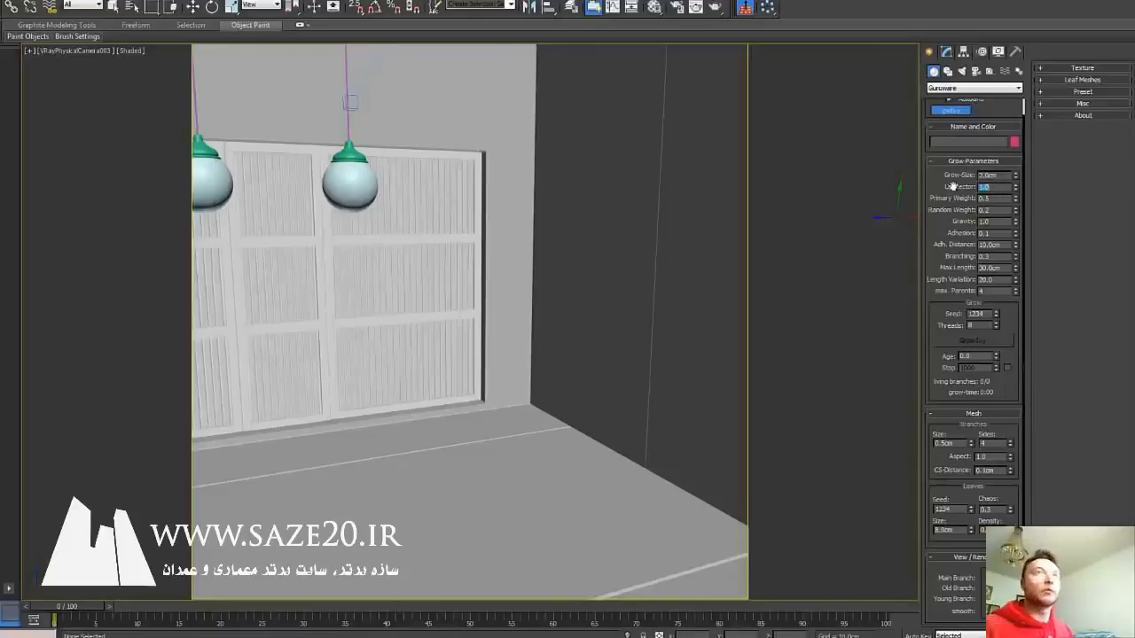
Plant an ivy with Up-Vector 1.0 at the foot of the corner wall, grow it and pause its growth in the VRayPhysicalCamera002 view.
click(518, 404)
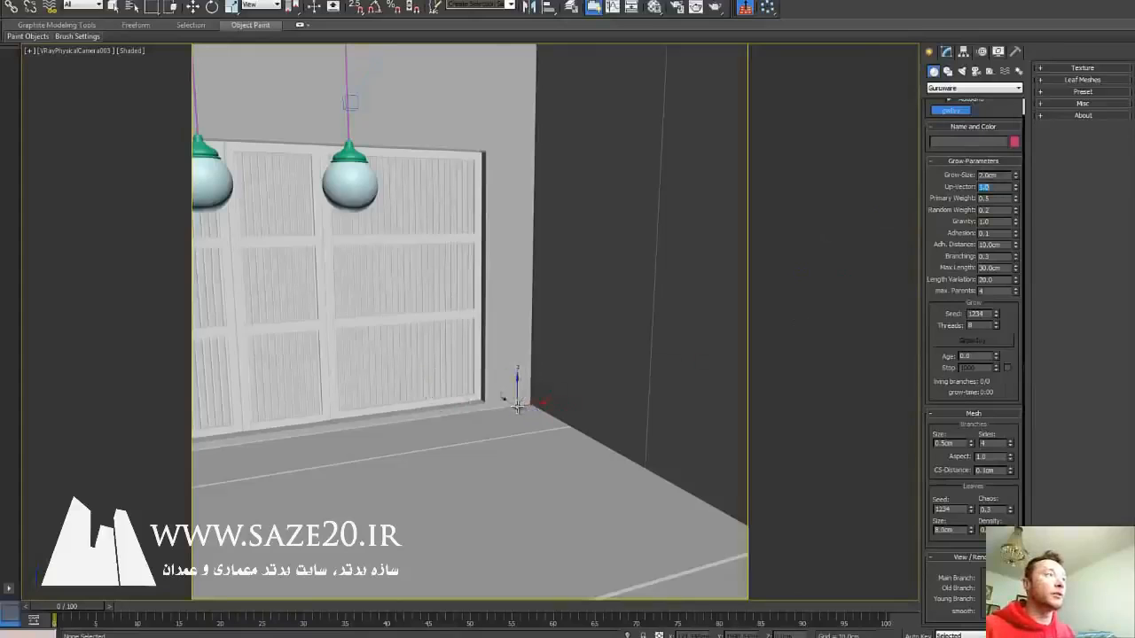
click(973, 342)
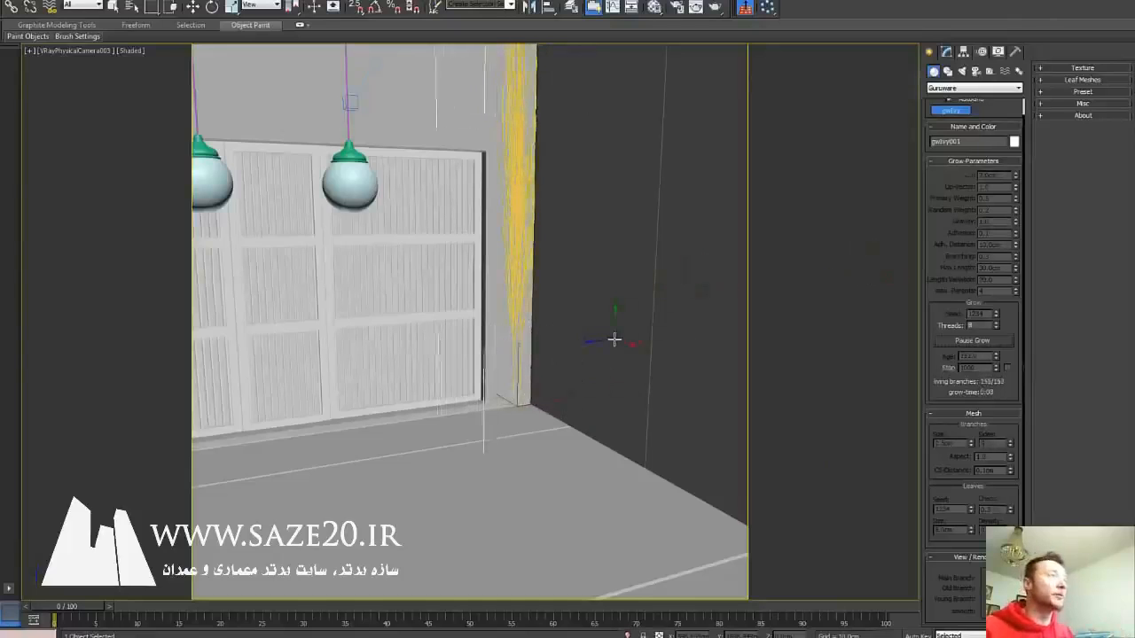
key(c)
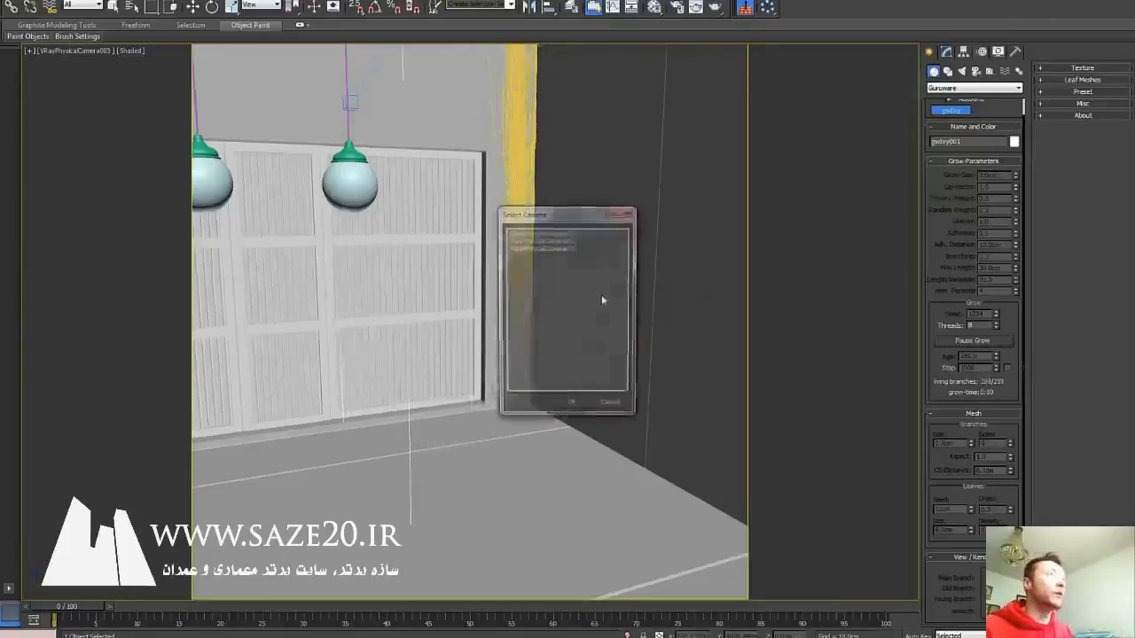
double_click(572, 248)
key(c)
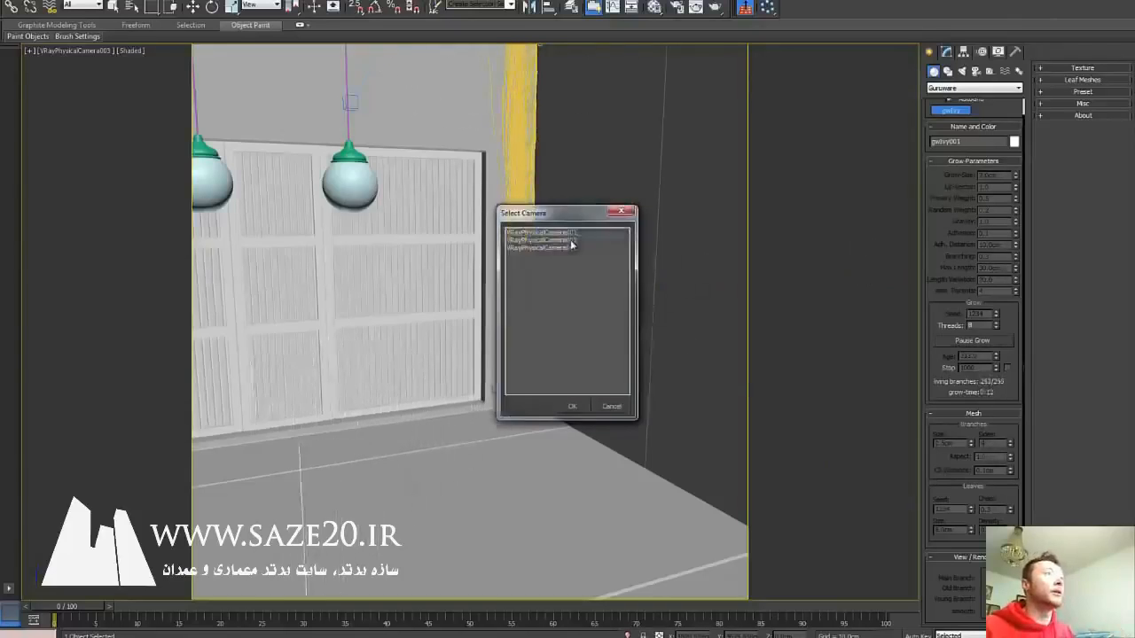
double_click(573, 240)
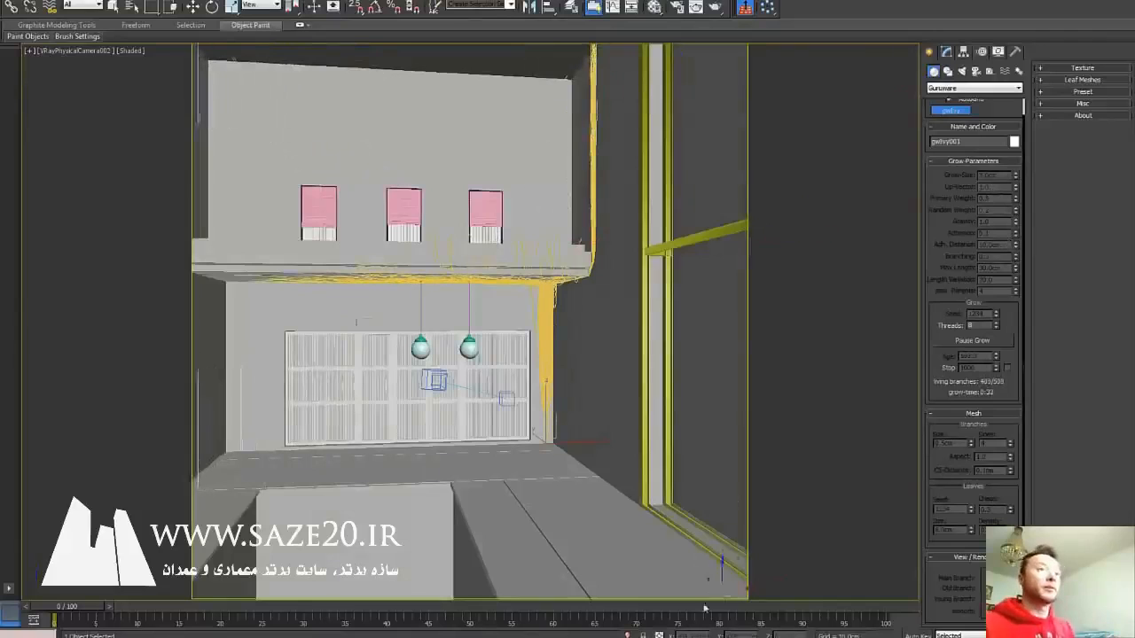
click(993, 344)
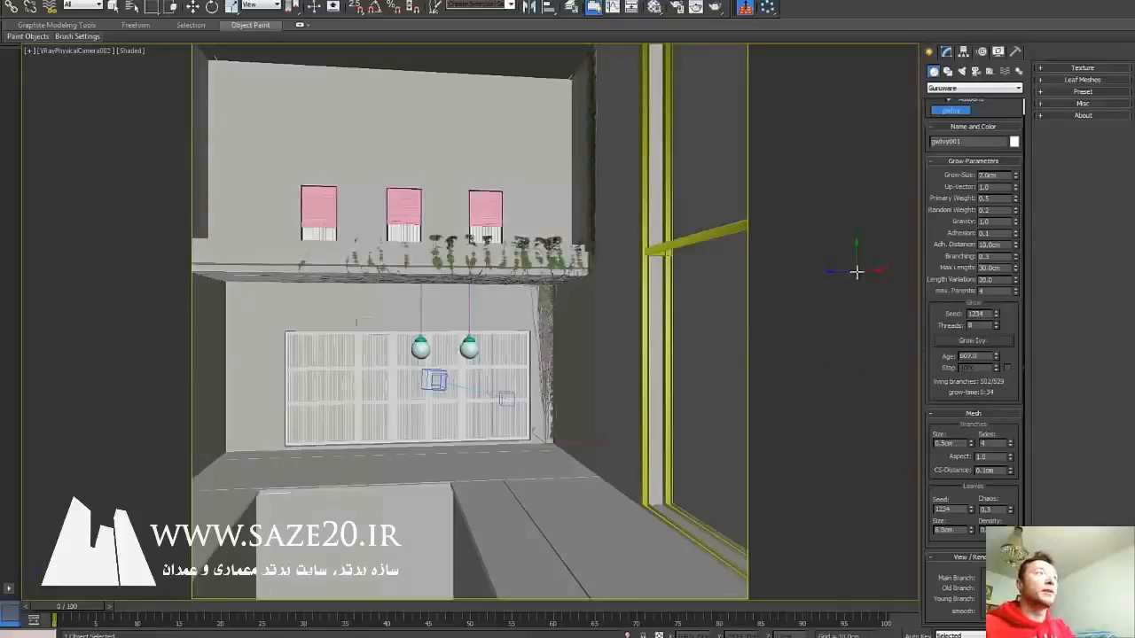
Delete the grown ivy and set the gwIvy Up-Vector to 0.
key(Delete)
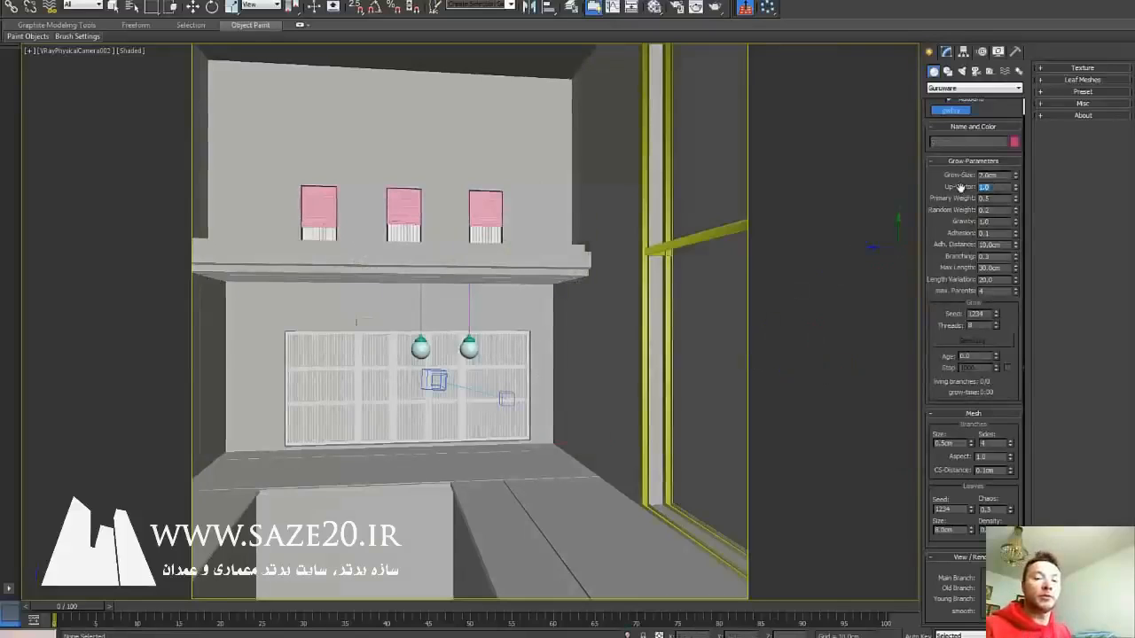
text(0)
key(Return)
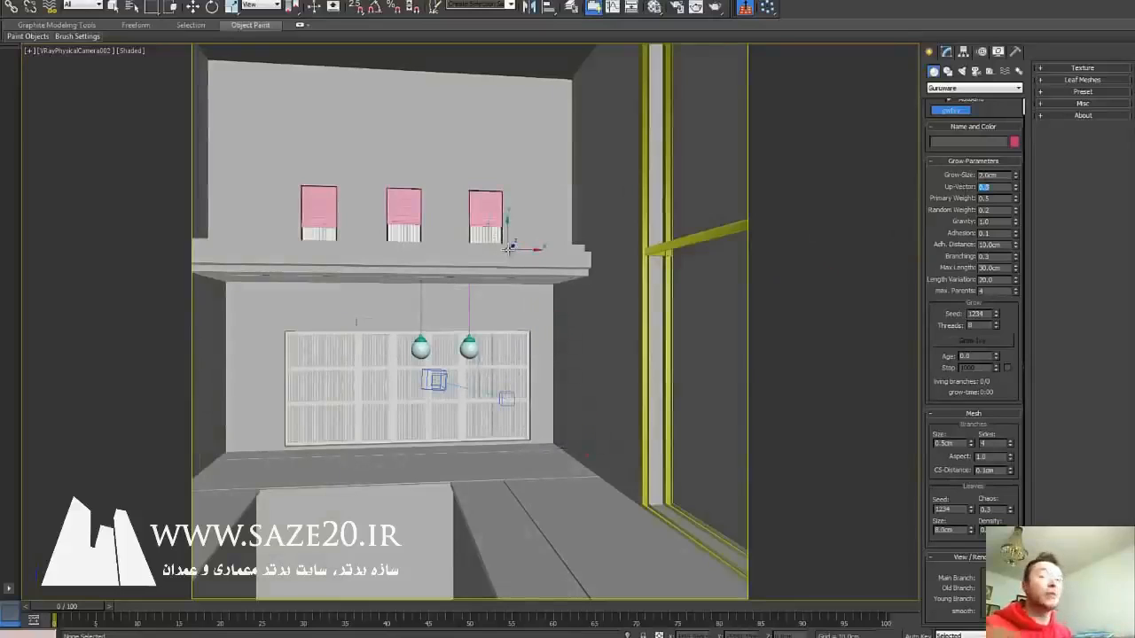
In the VRayPhysicalCamera003 view, plant an ivy with Up-Vector 0.3 at the foot of the corner wall, grow it and pause its growth.
click(102, 50)
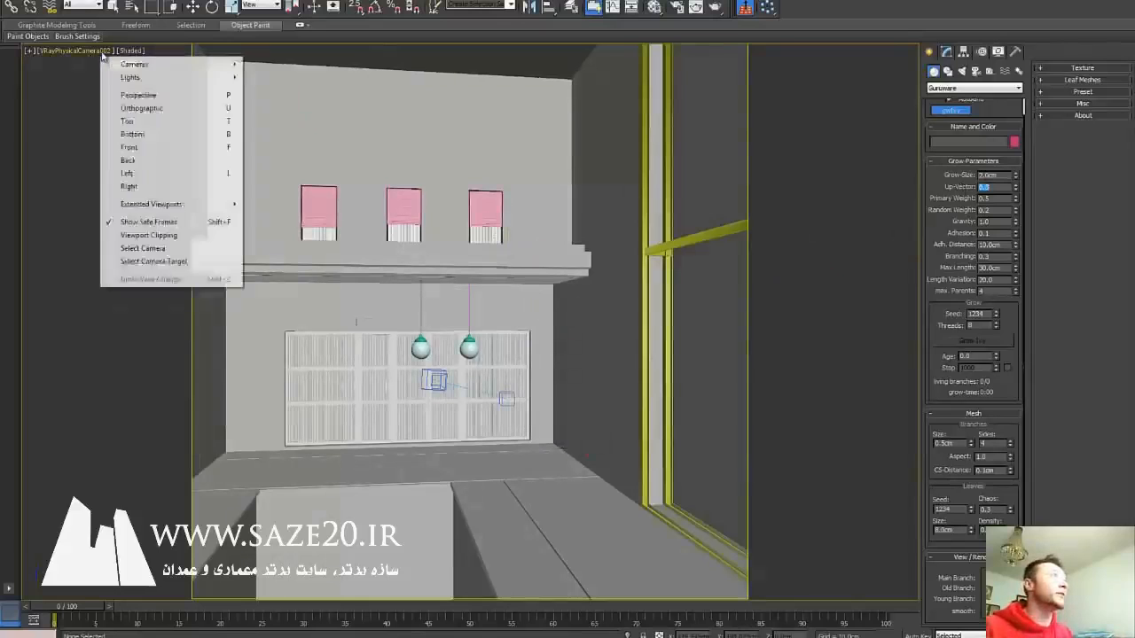
mouse_move(176, 74)
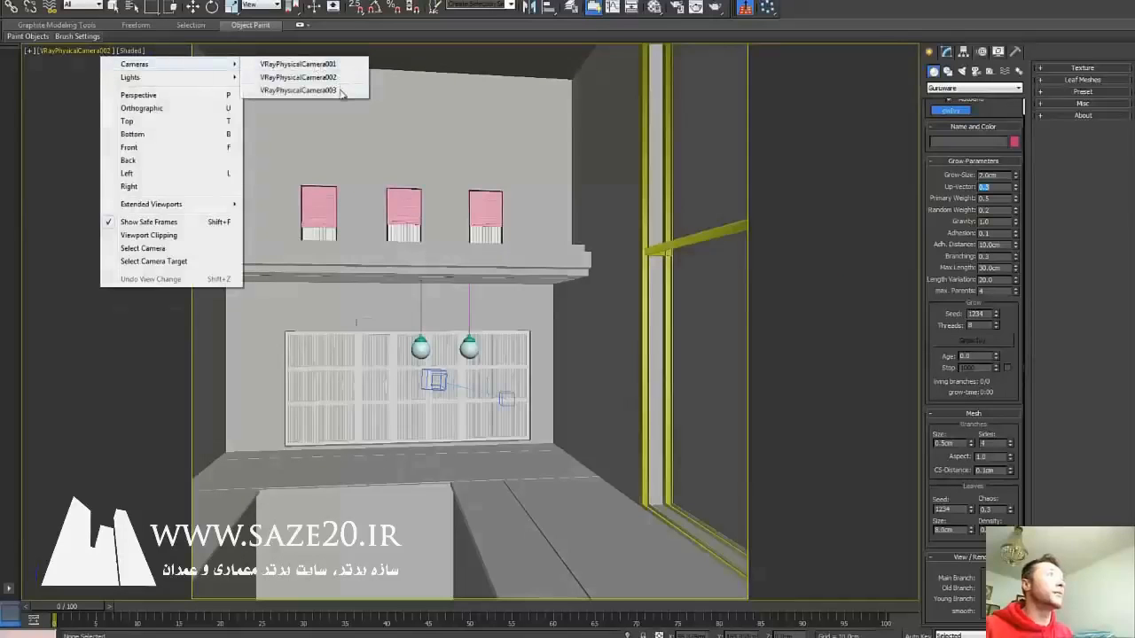
click(342, 89)
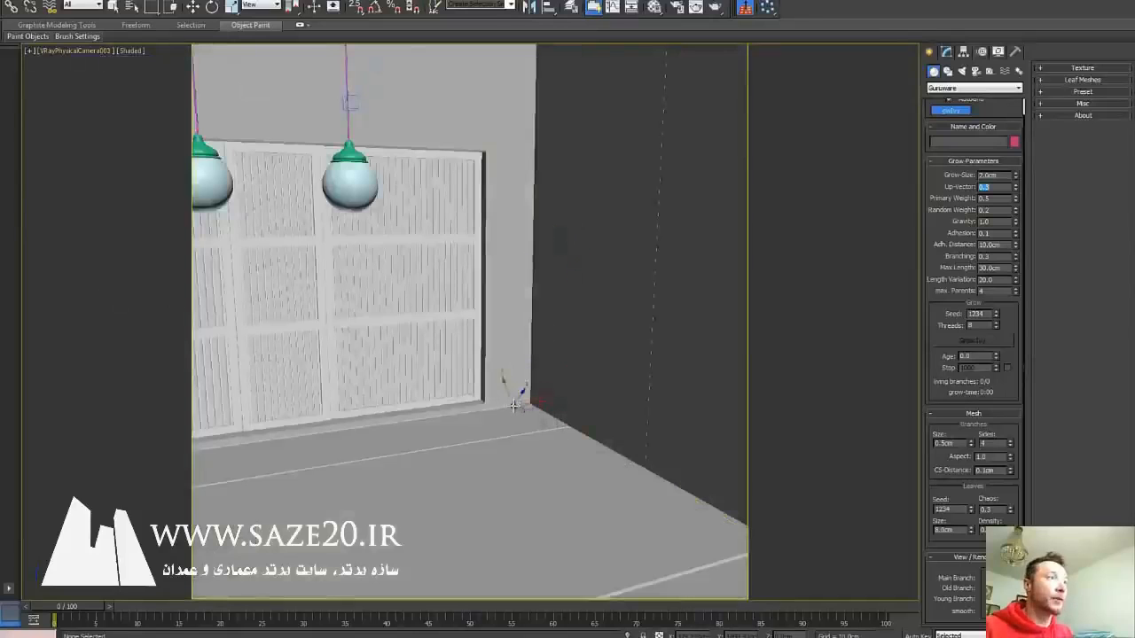
click(515, 405)
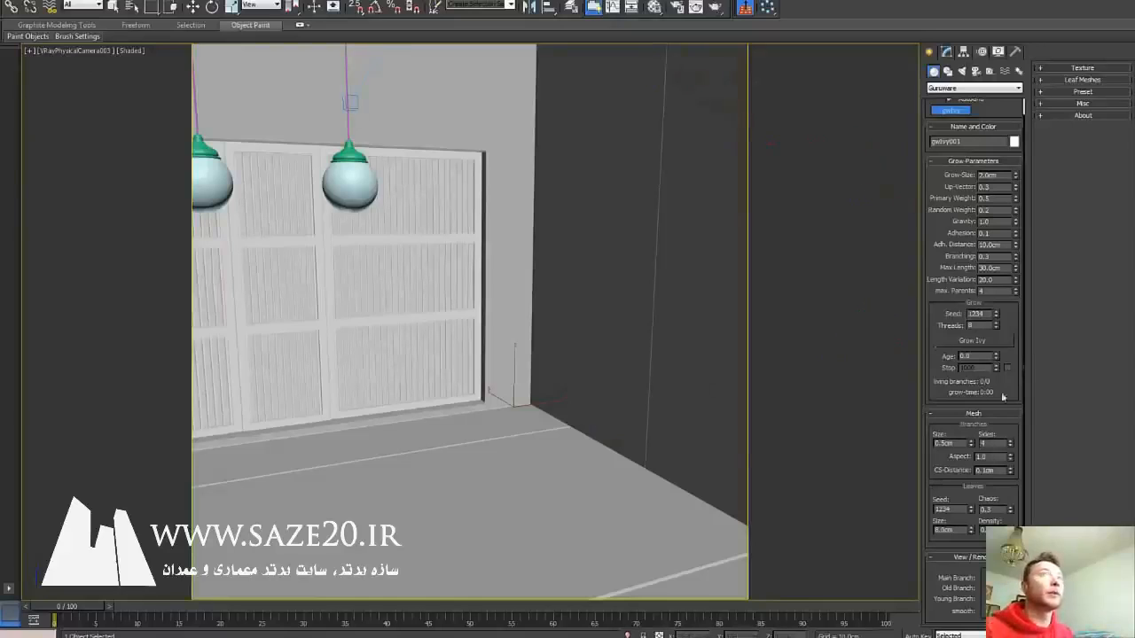
click(983, 341)
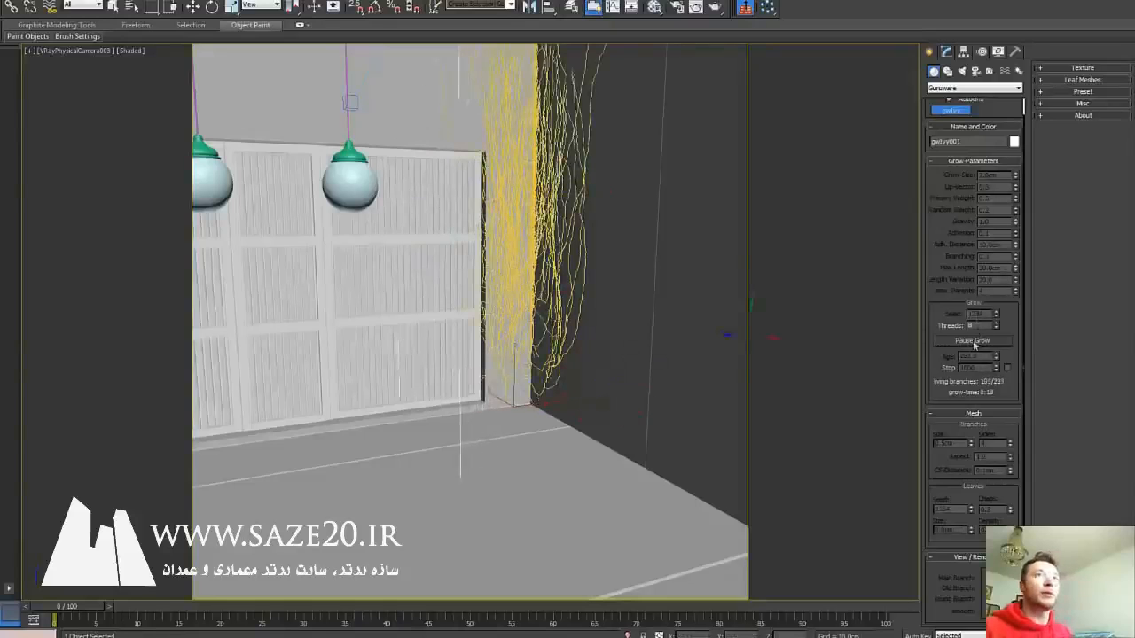
click(972, 340)
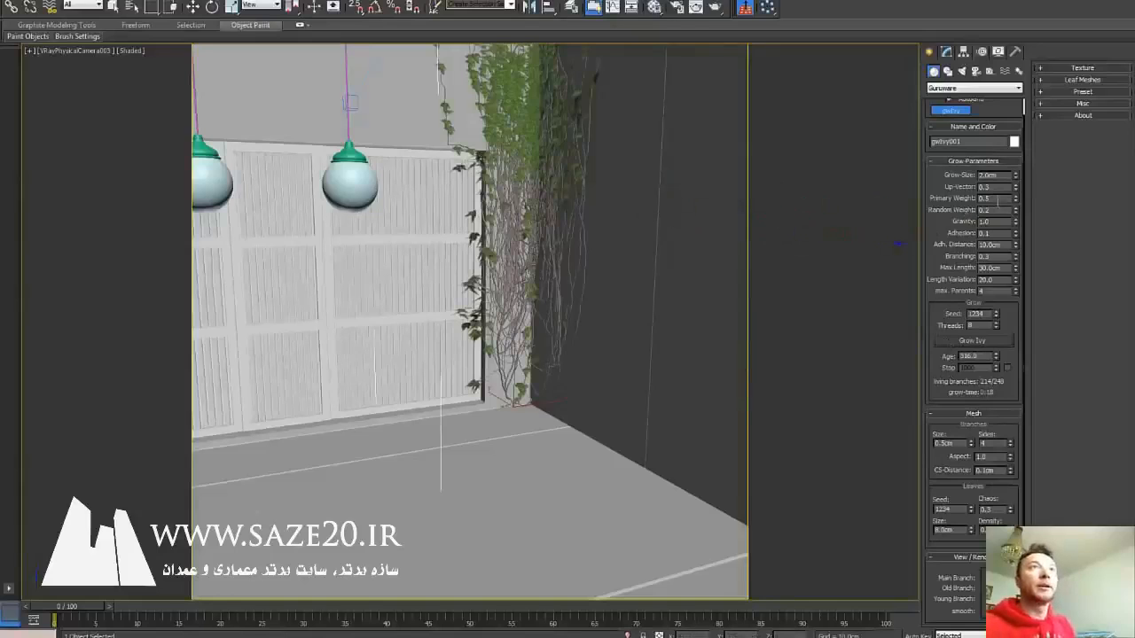
Replace the ivy at the foot of the corner wall with one using Primary Weight 1.0, grow it and pause its growth.
key(Delete)
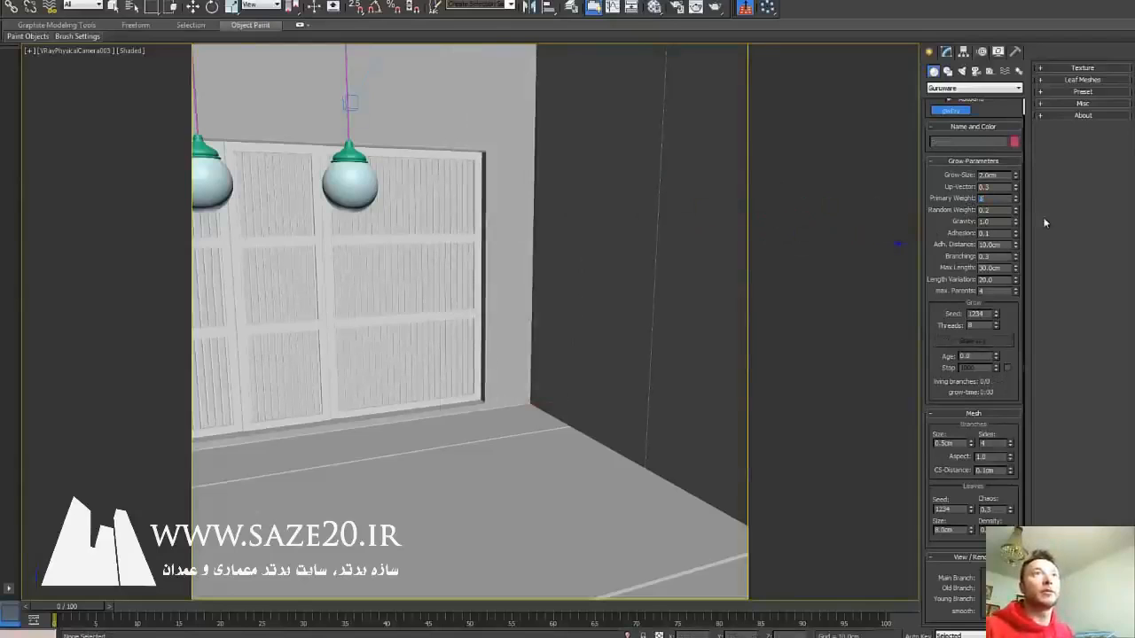
click(509, 406)
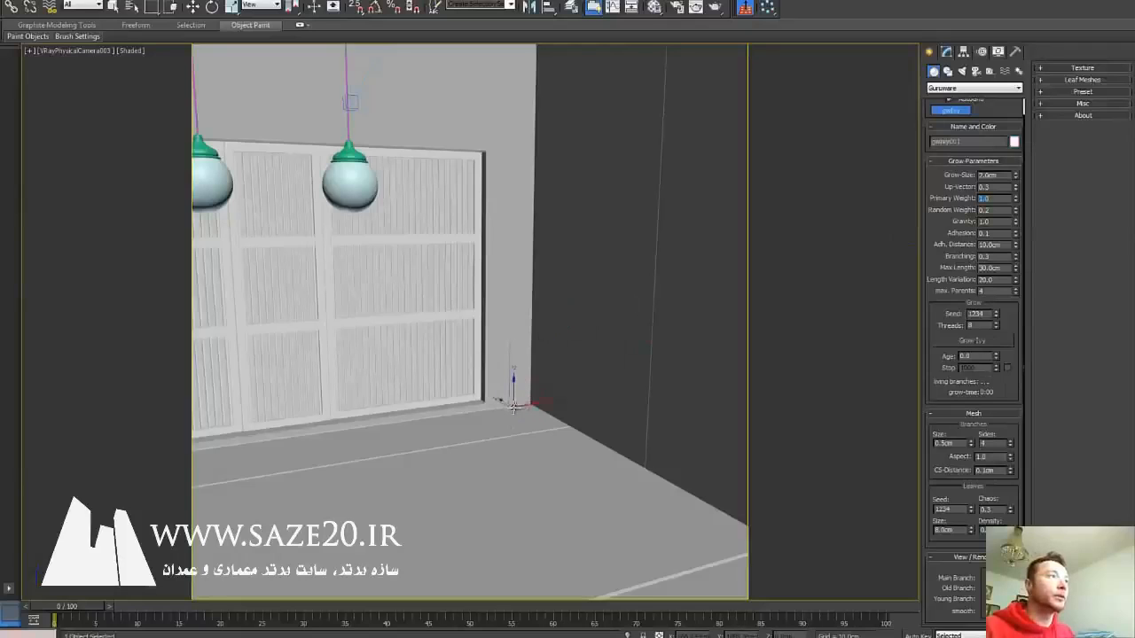
key(ctrl+z)
click(509, 406)
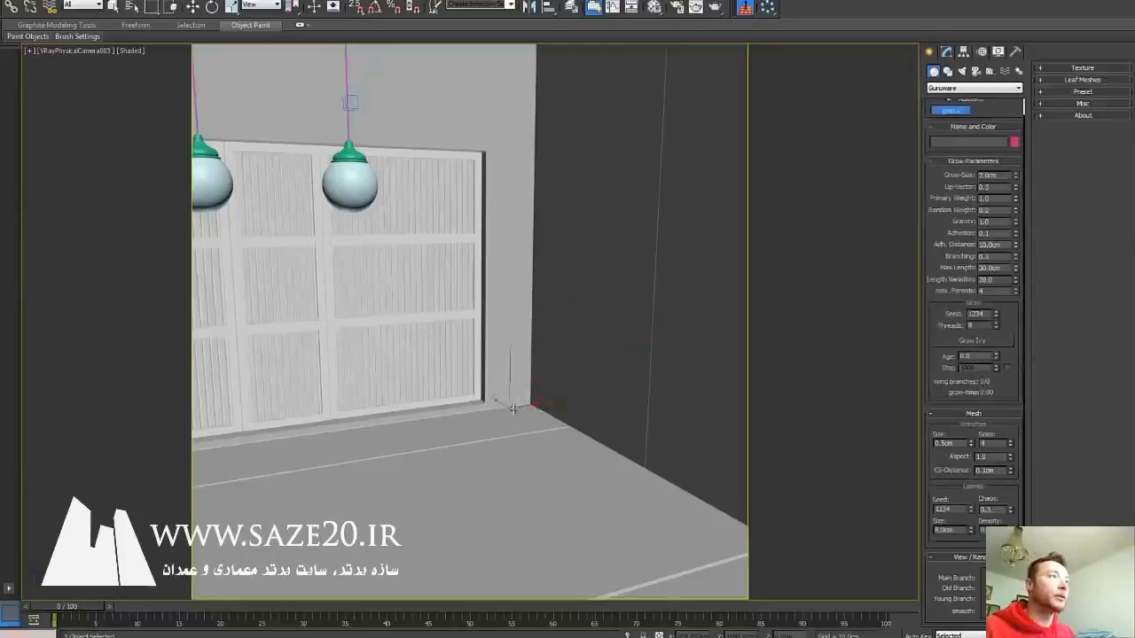
click(961, 343)
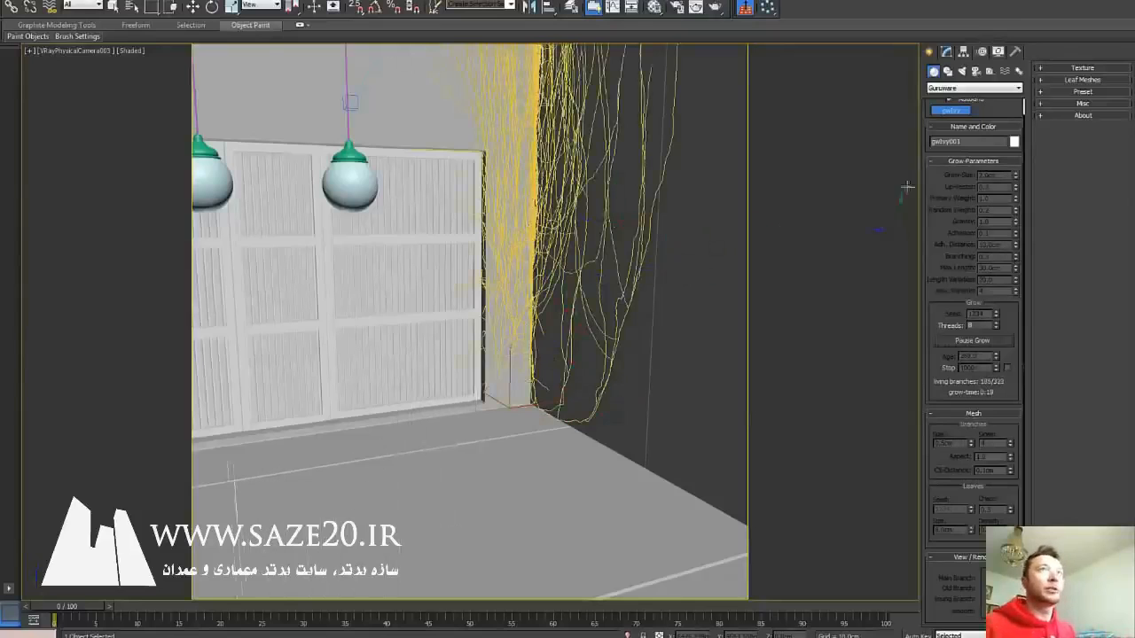
click(972, 341)
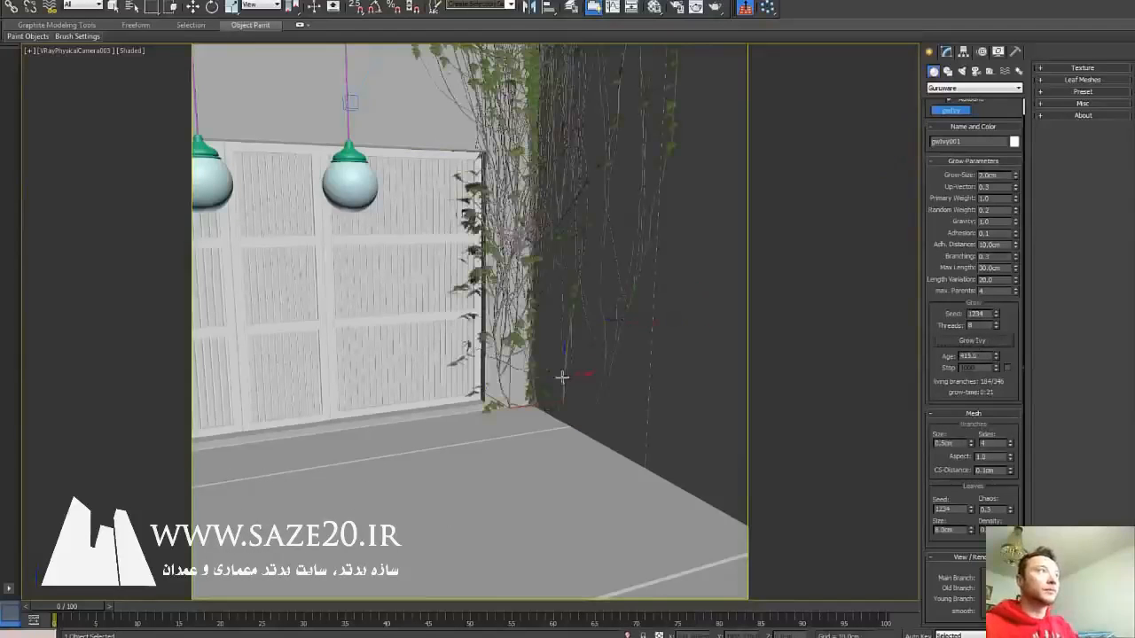
Replace the ivy in the corner with one using Primary Weight 0.0, grow it and pause its growth.
key(Delete)
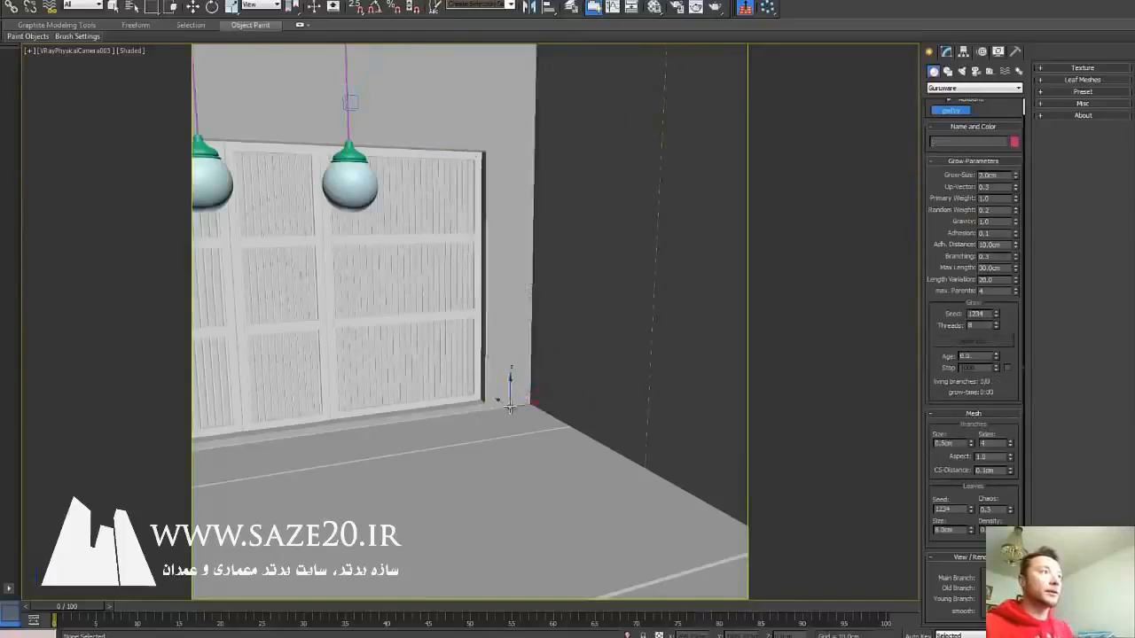
click(510, 405)
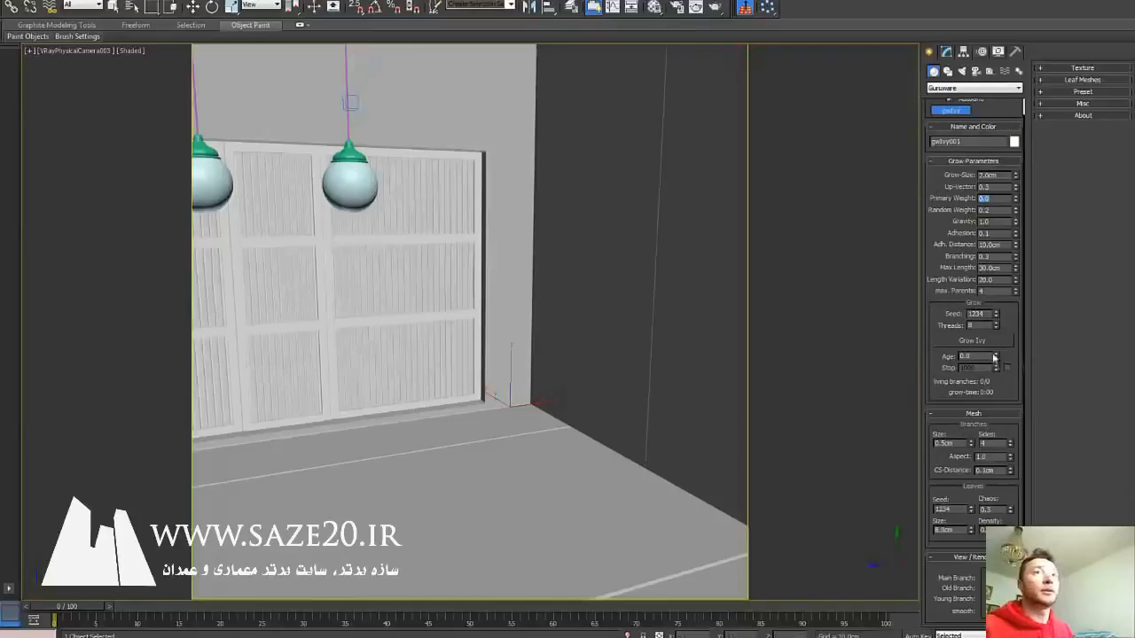
click(991, 340)
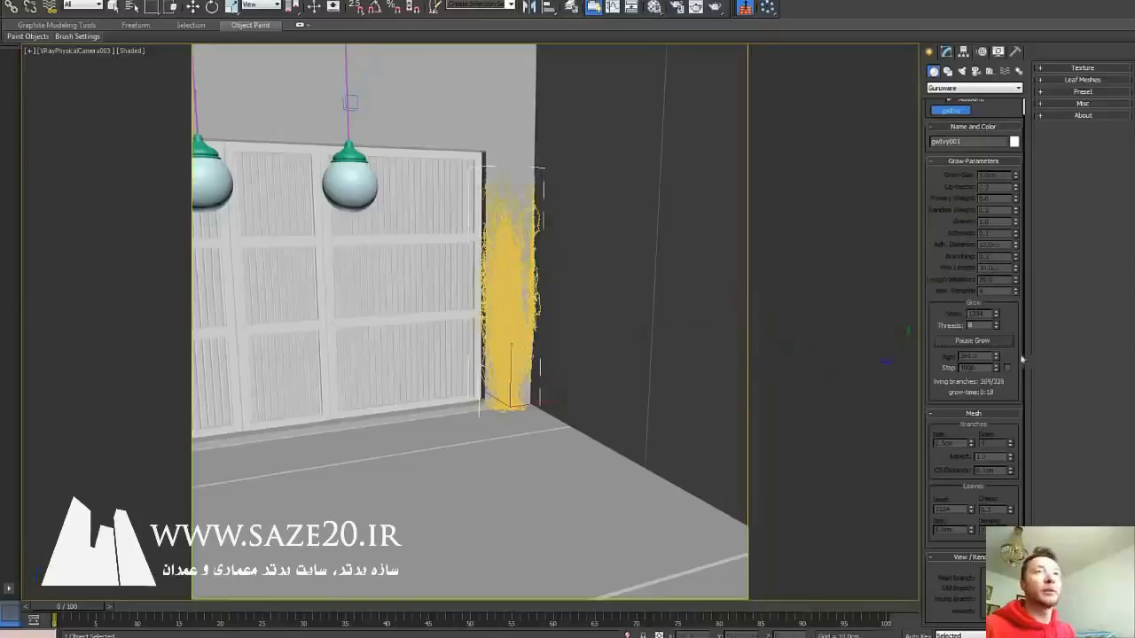
click(981, 342)
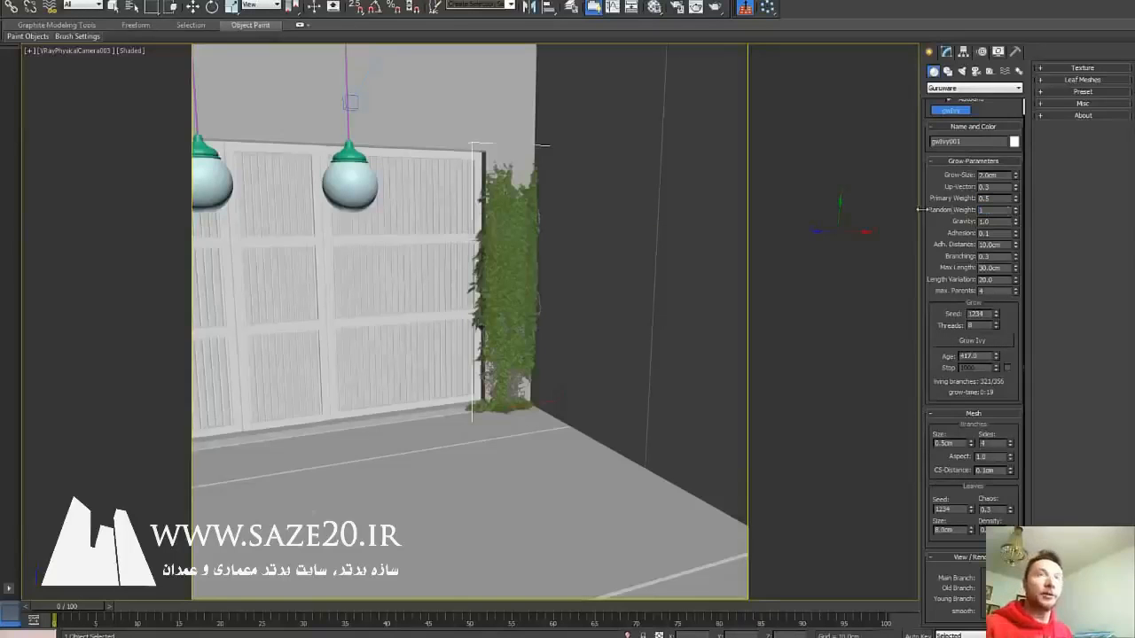
Replace the corner ivy with a new gwIvy using Primary Weight 0.5 and Random Weight 1.0, grow it and pause its growth.
click(192, 7)
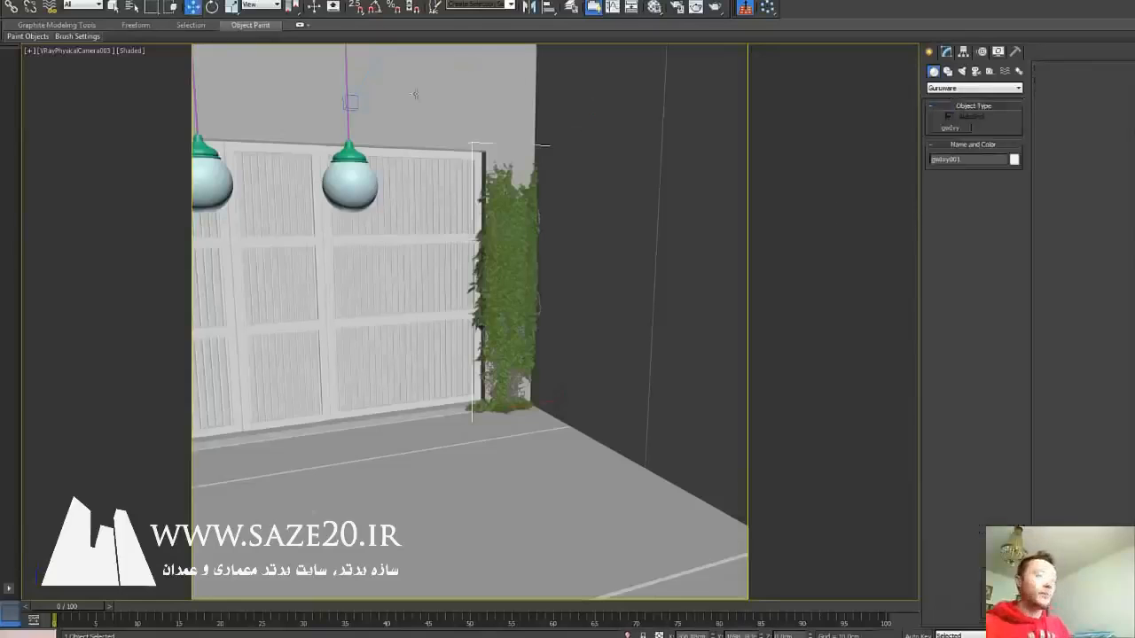
key(Delete)
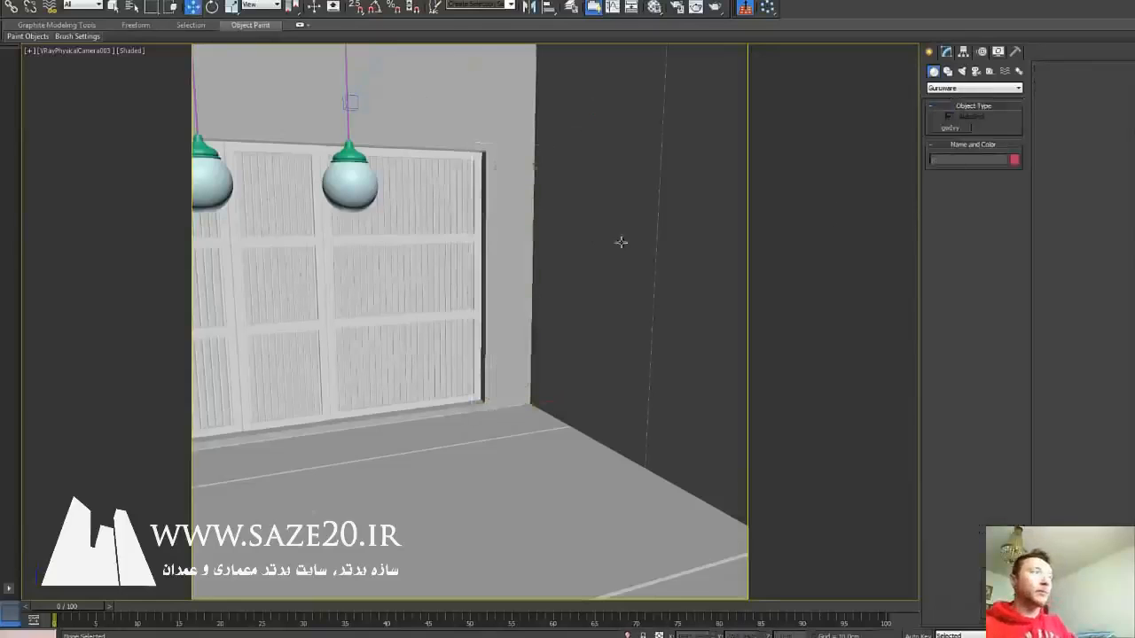
click(955, 129)
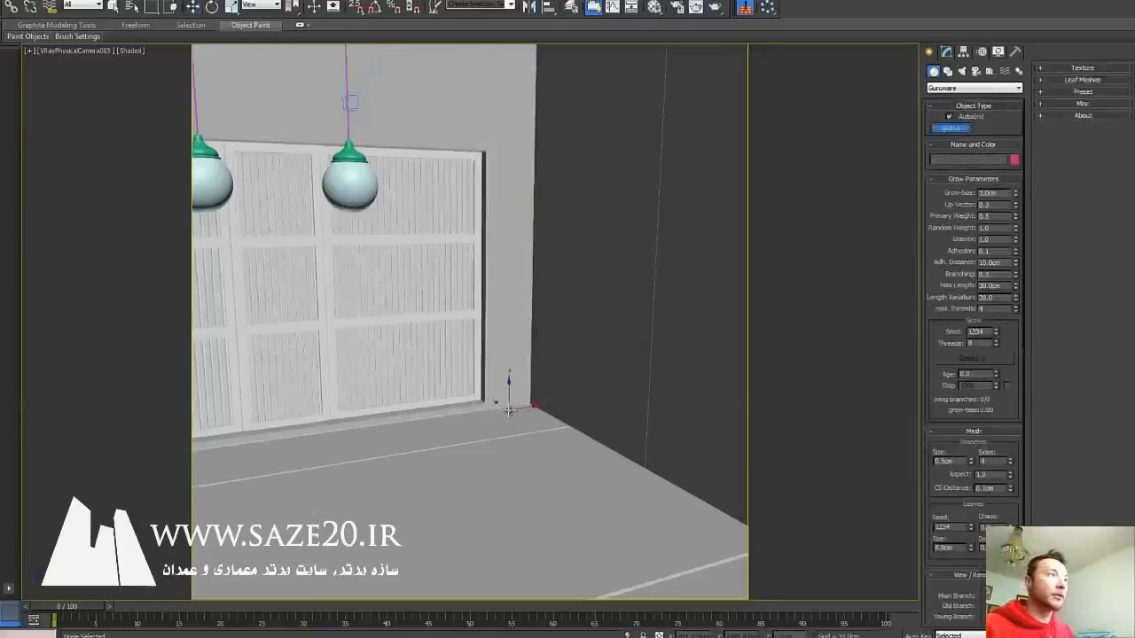
click(509, 408)
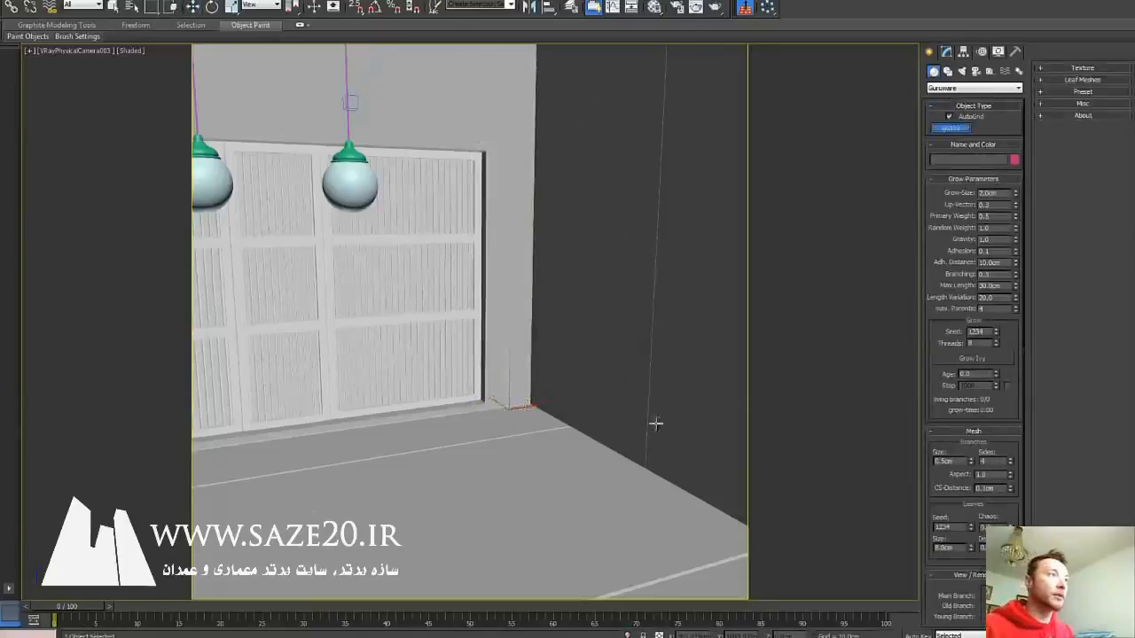
click(963, 359)
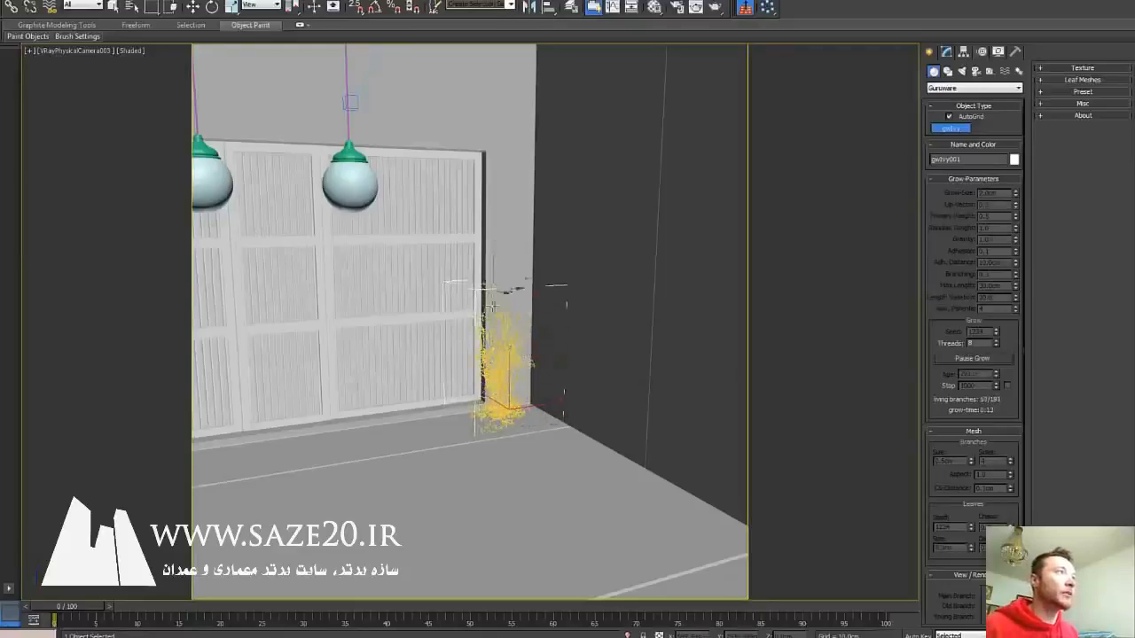
click(955, 359)
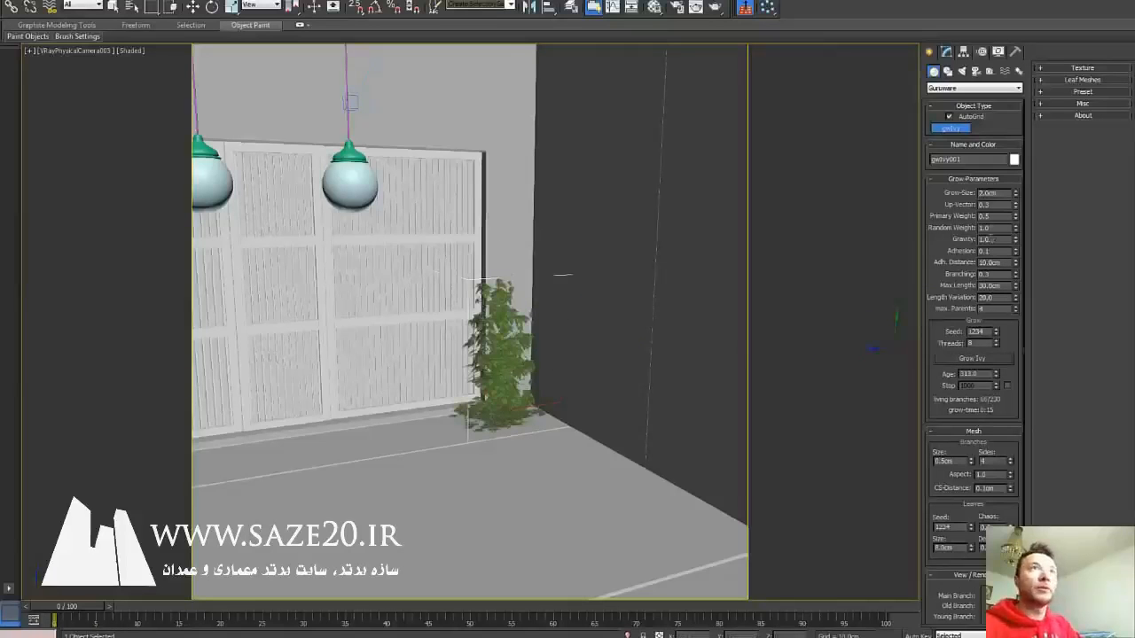
Delete the bushy ivy and plant a new one in the corner with Random Weight 0.3, growing it and pausing its growth.
key(Delete)
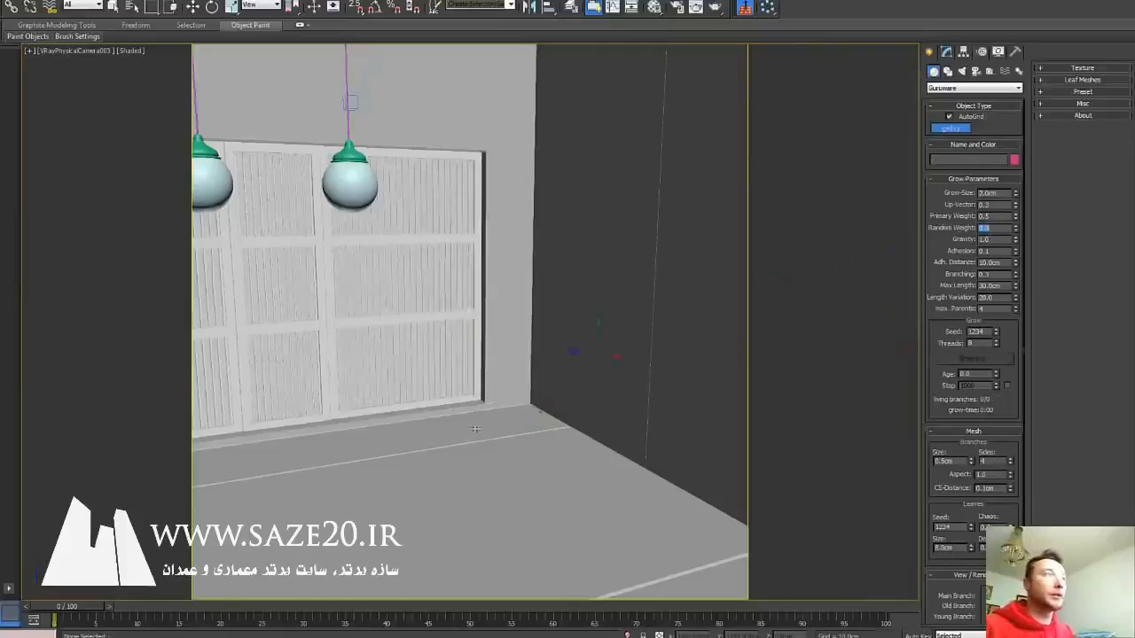
click(515, 405)
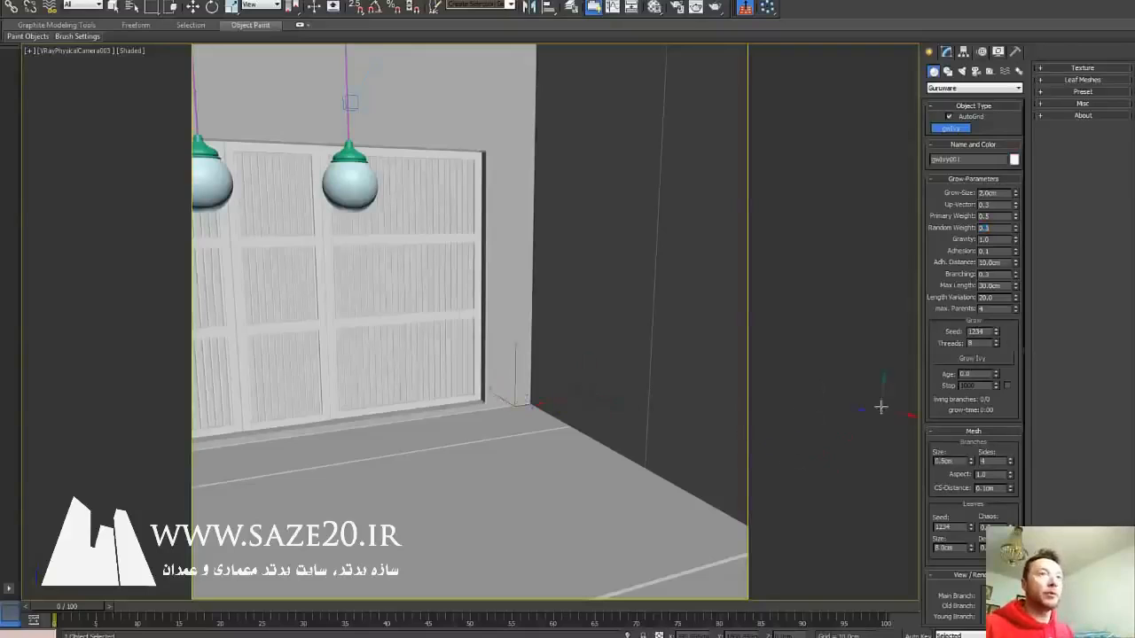
click(970, 359)
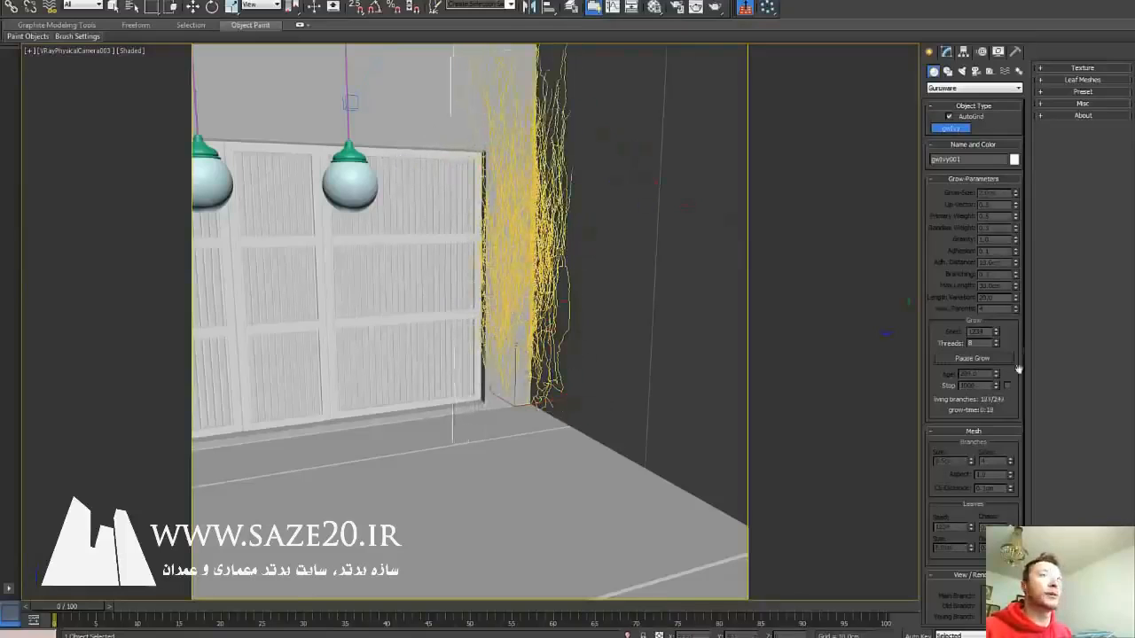
click(972, 358)
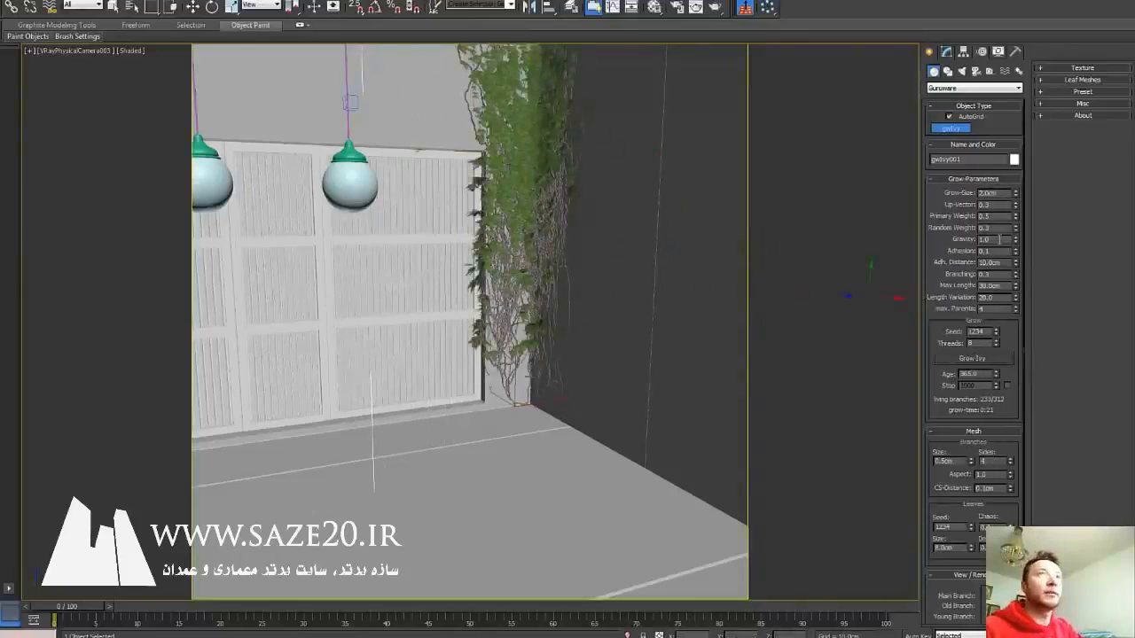
Delete the grown ivy and set the gwIvy Gravity to 0.0.
key(Delete)
double_click(1000, 240)
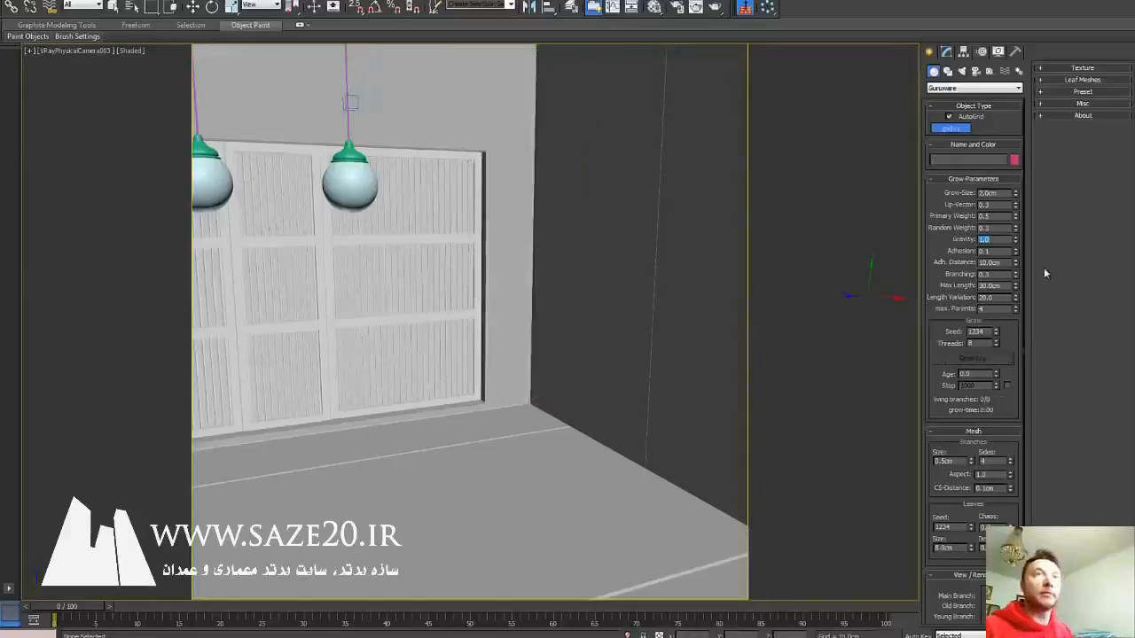
text(1)
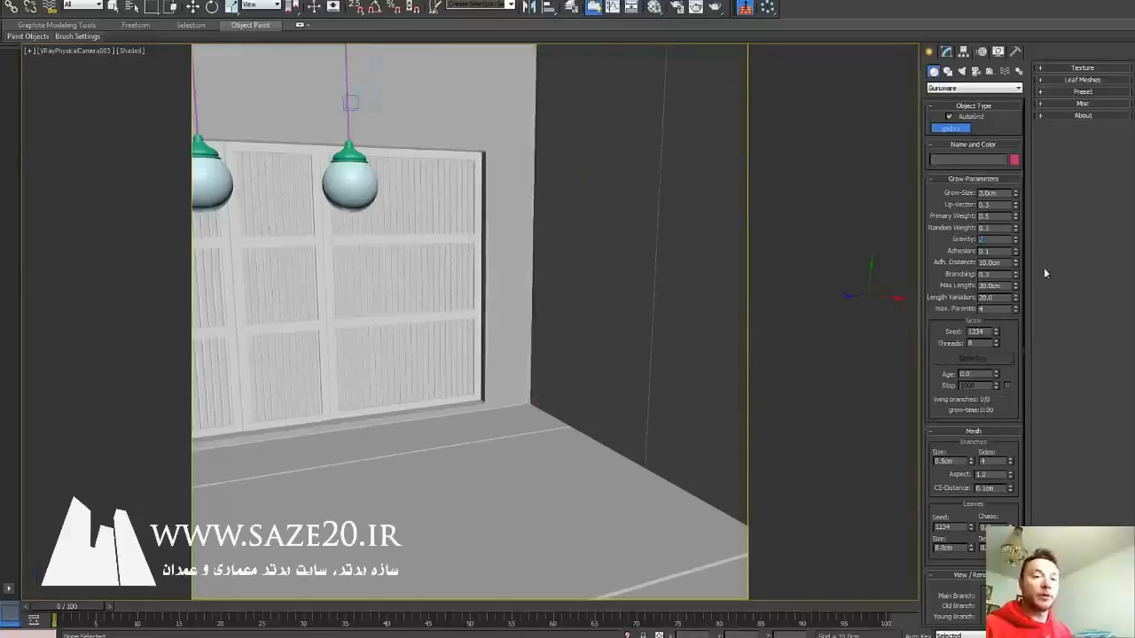
key(Return)
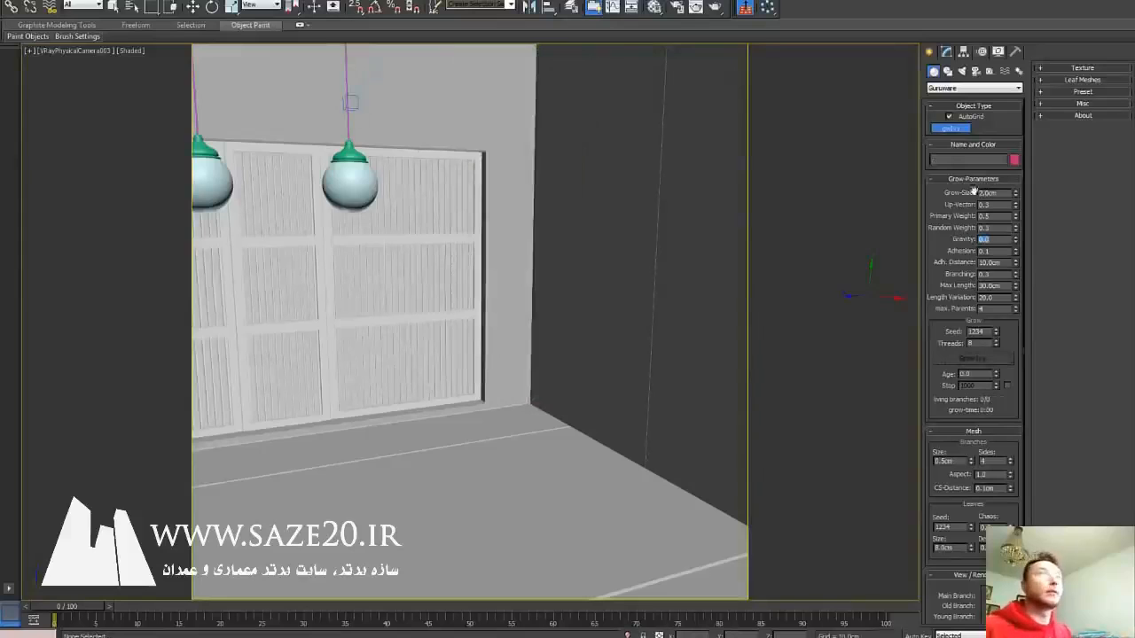
Plant and grow an ivy at the foot of the corner wall, switch to the VRayPhysicalCamera002 view and pause the growth.
click(512, 406)
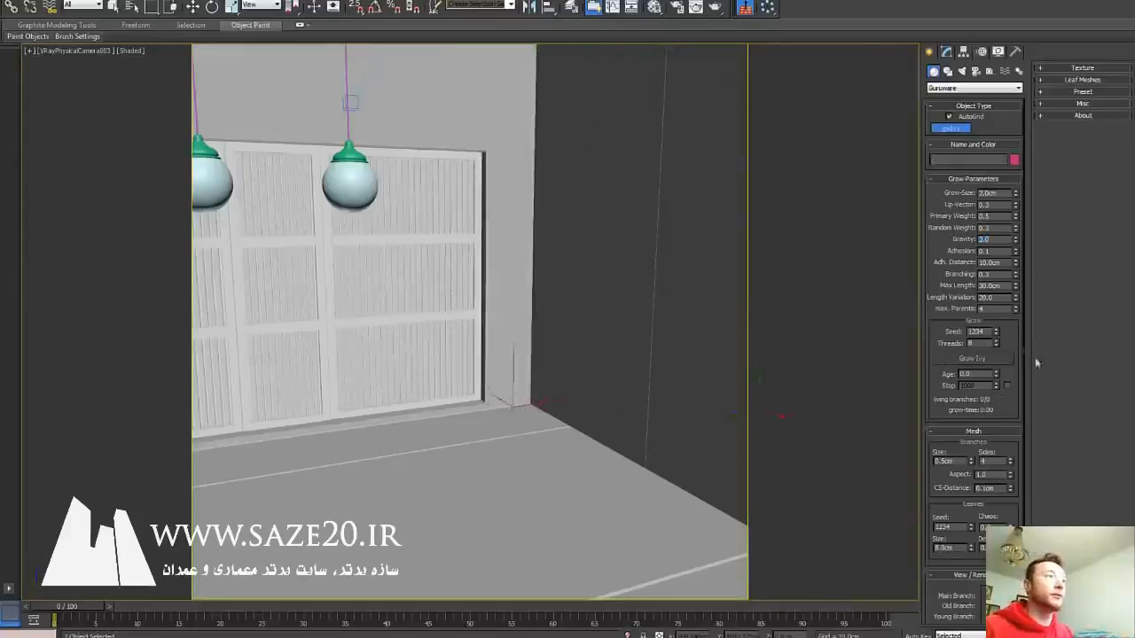
click(979, 357)
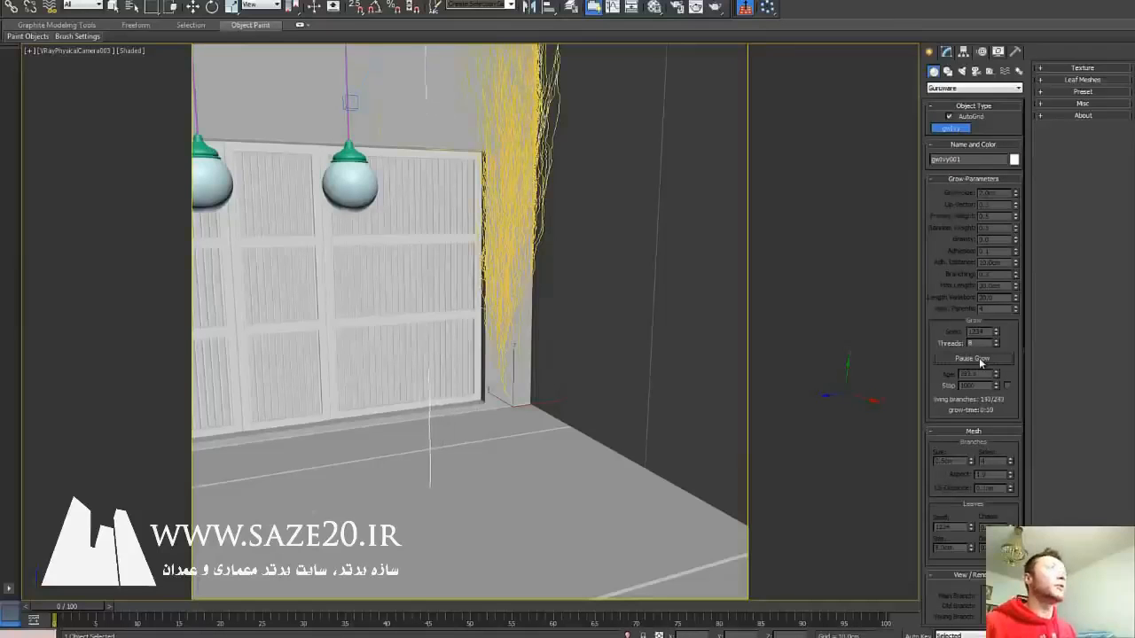
key(c)
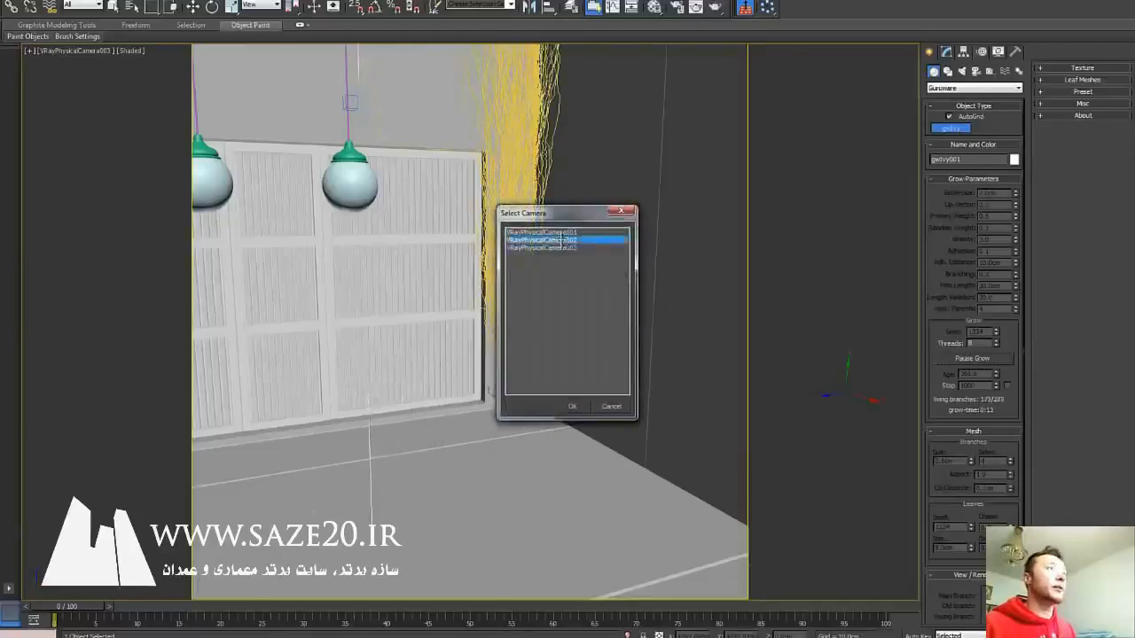
double_click(565, 240)
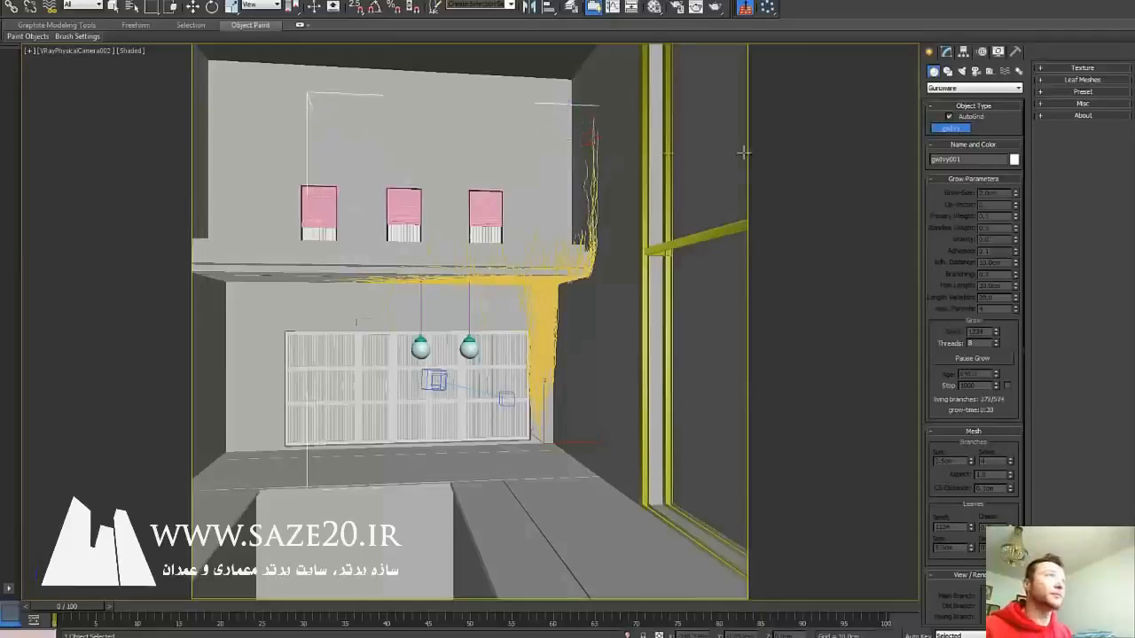
click(982, 359)
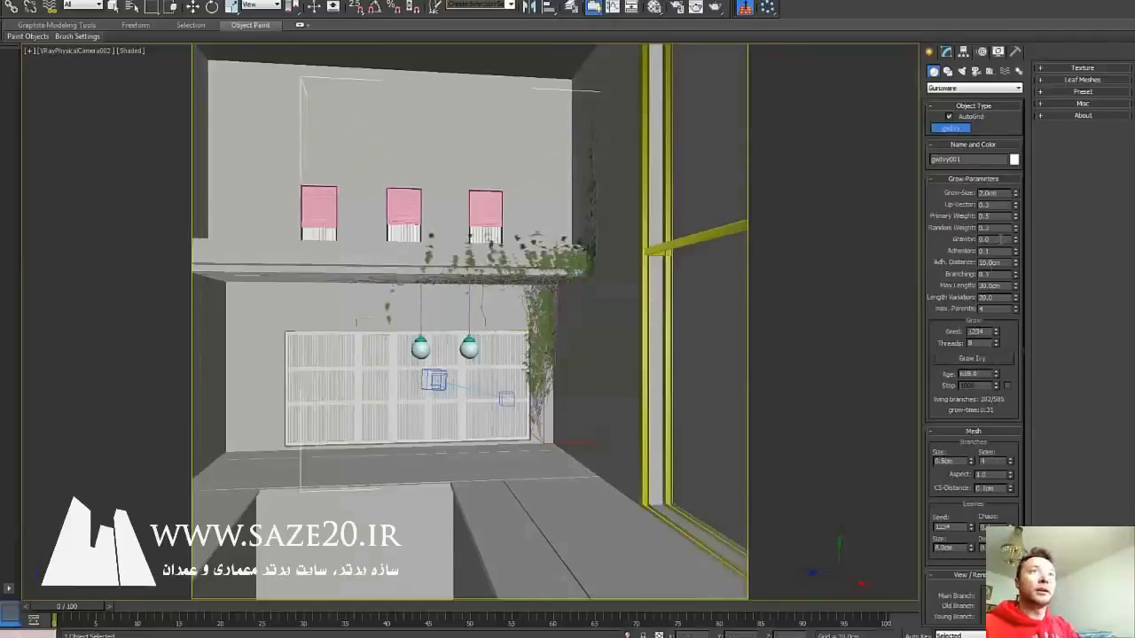
Set the gwIvy Gravity to 1.0.
double_click(997, 240)
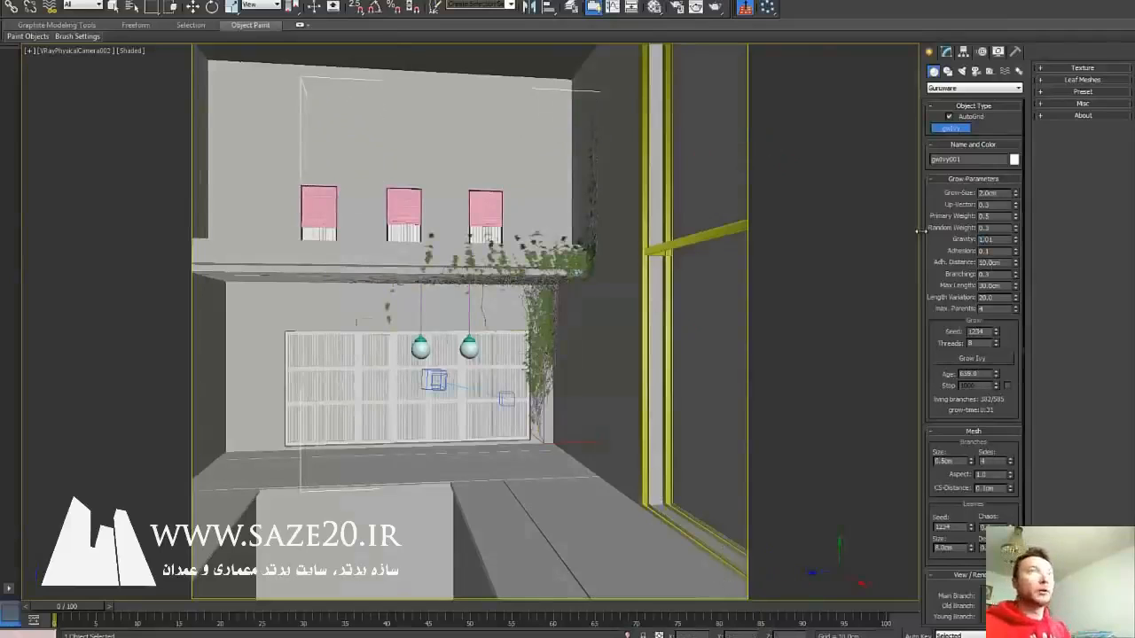
double_click(986, 239)
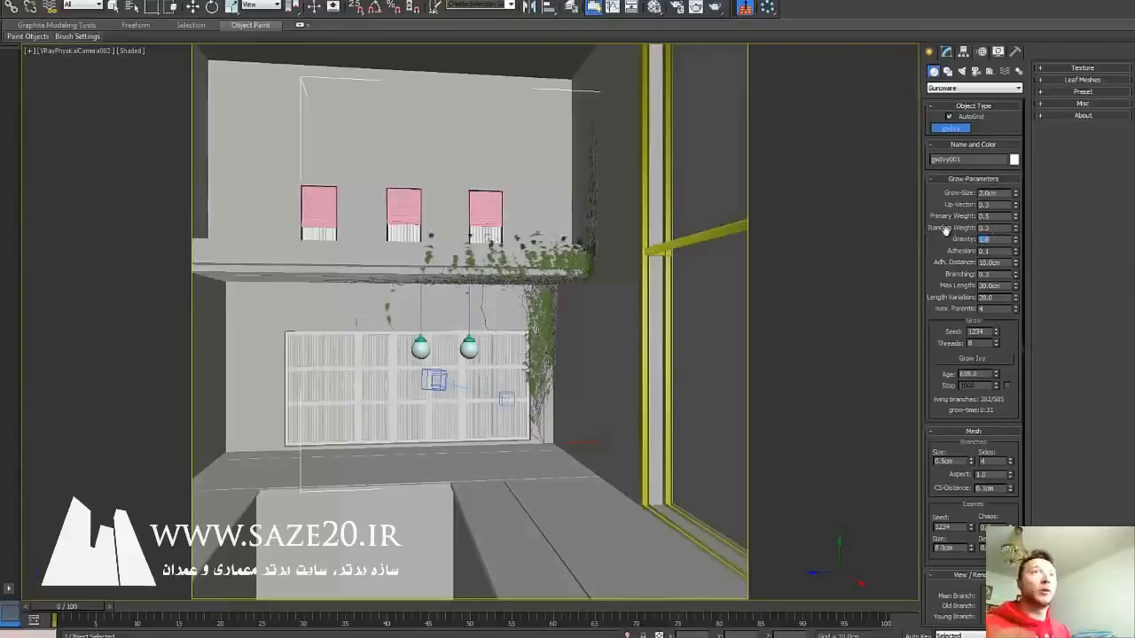
Set Gravity to 10.0, plant and grow a second ivy in the corner, and pause its growth in the VRayPhysicalCamera003 view.
text(10)
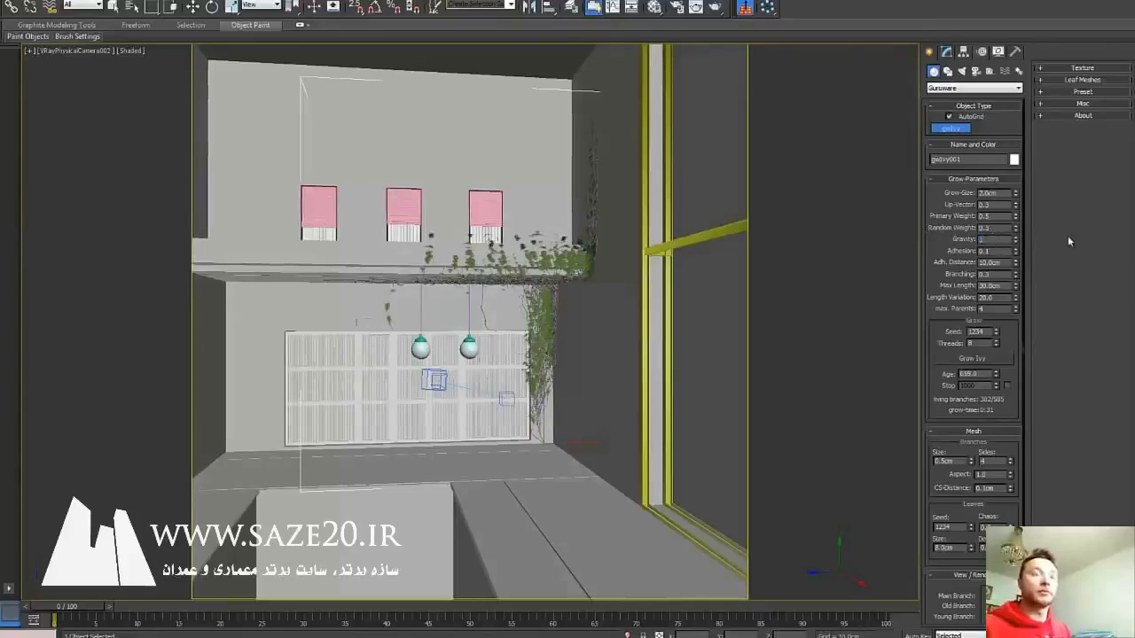
key(Return)
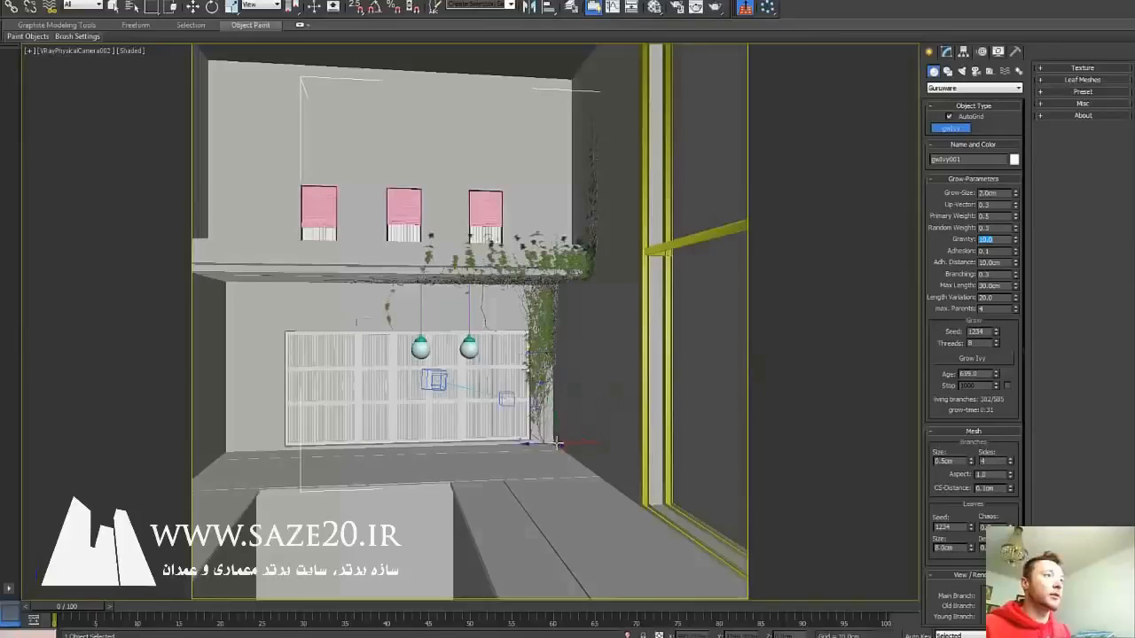
drag(550, 445, 623, 467)
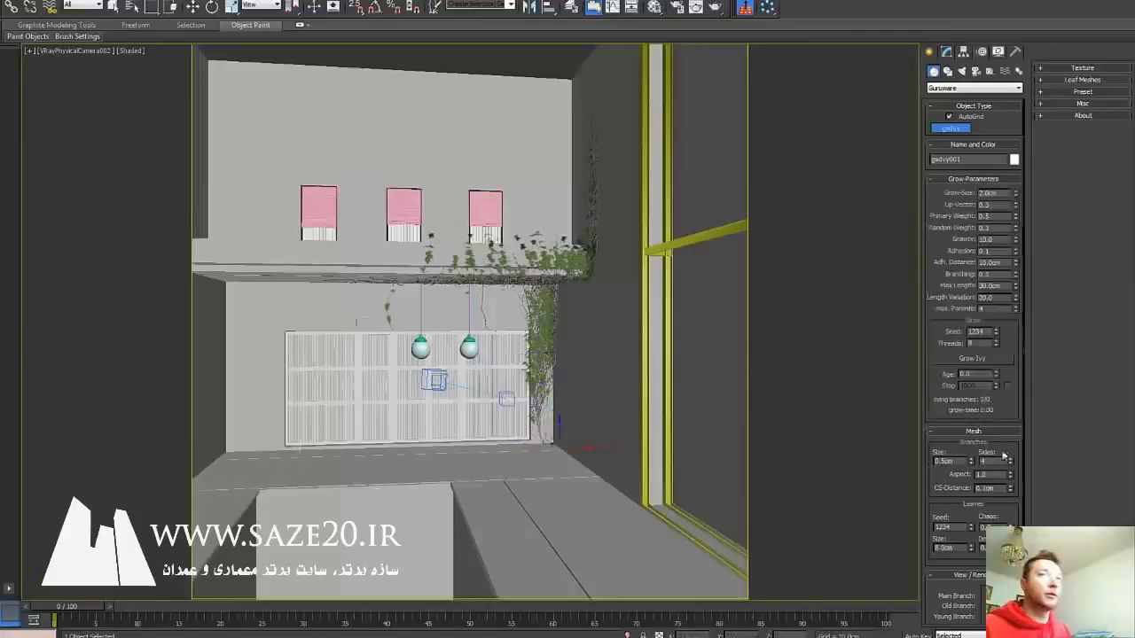
click(975, 358)
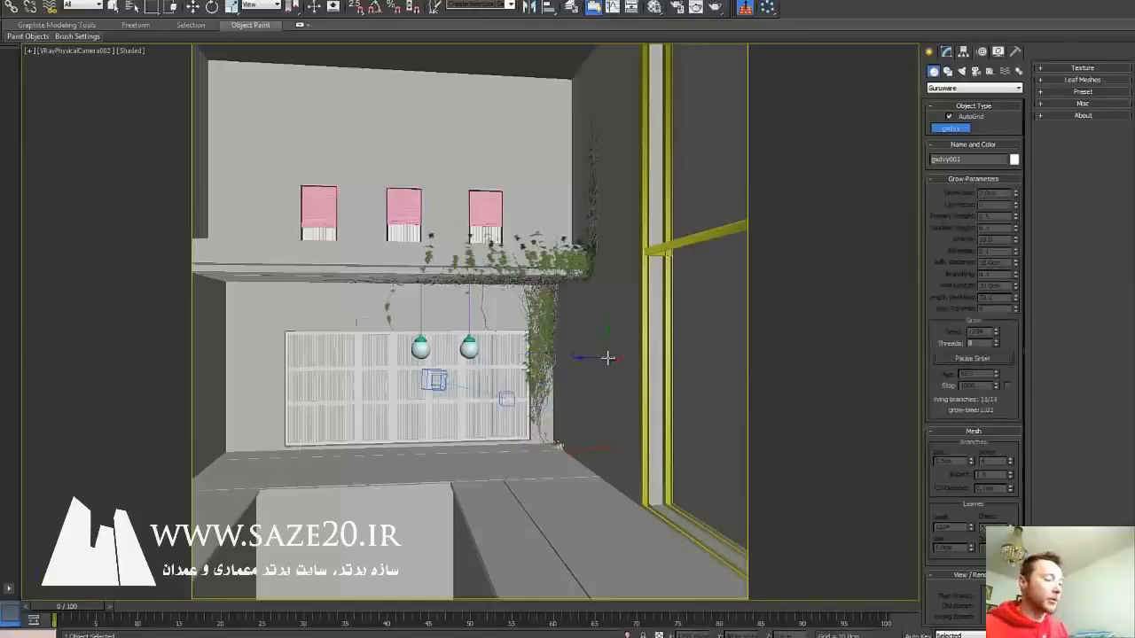
key(c)
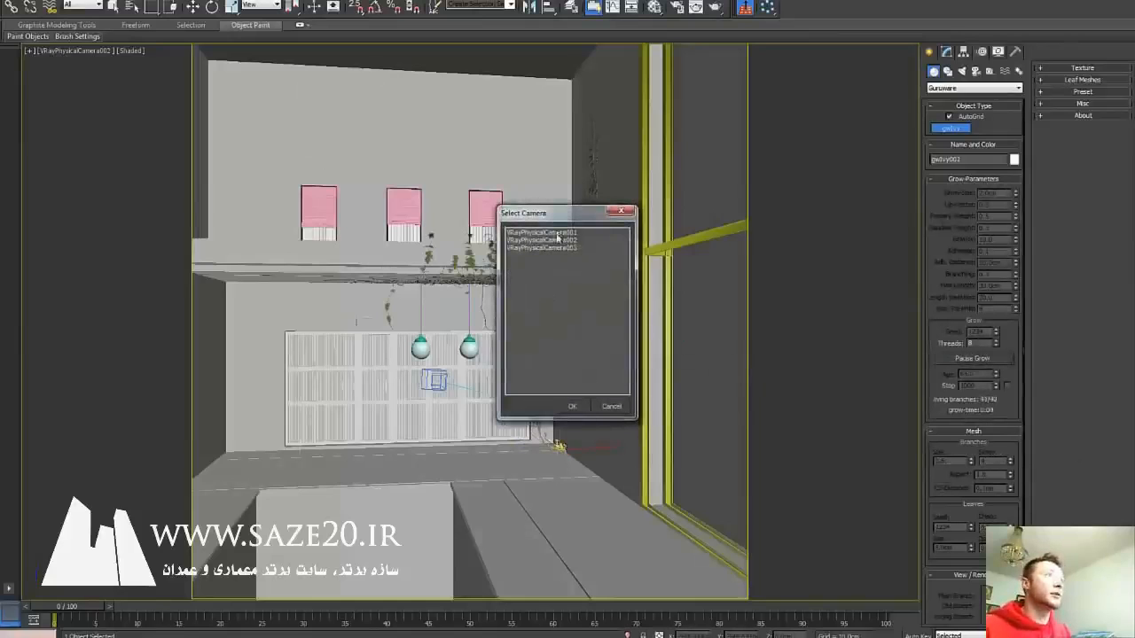
double_click(552, 247)
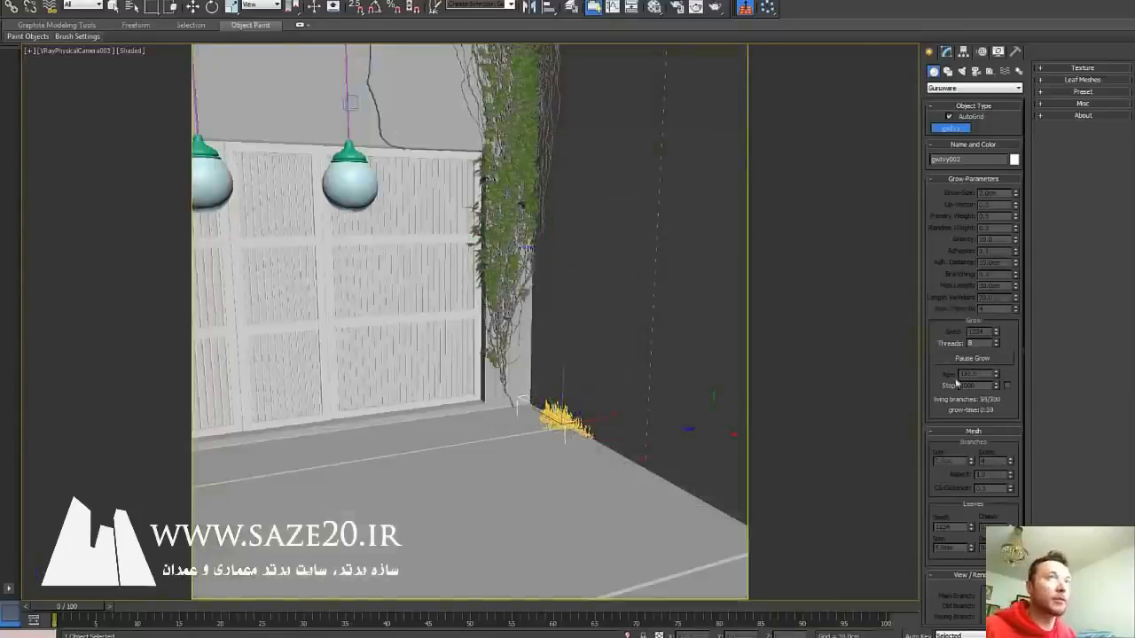
click(970, 358)
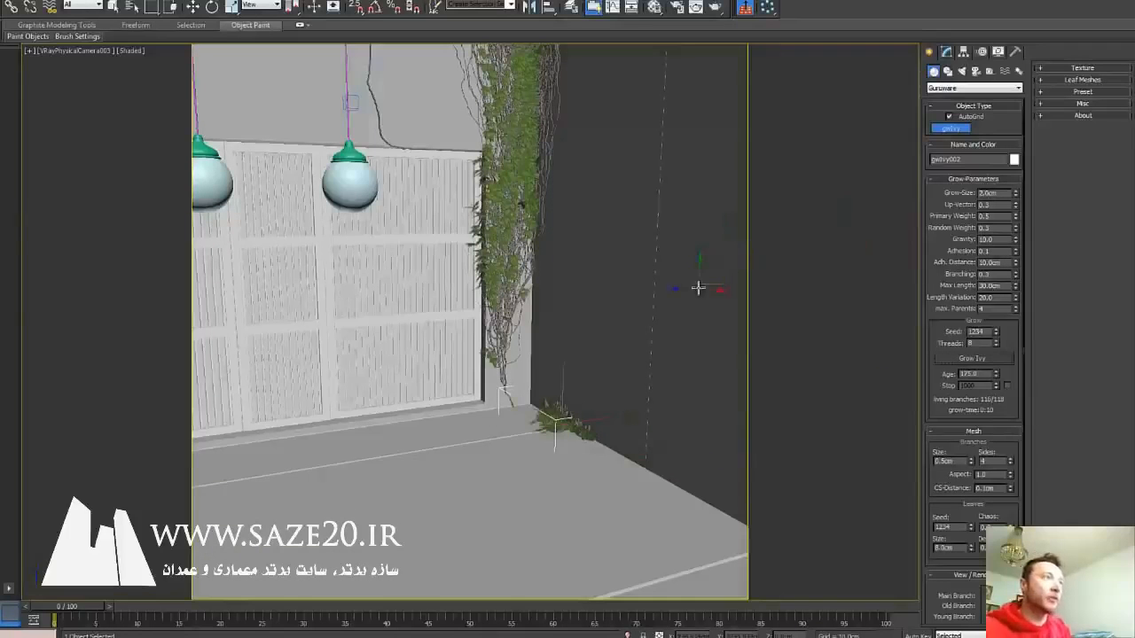
Delete the newly grown ivy, reset Gravity to 1.0, and remove the older ivy from the corner wall.
key(Delete)
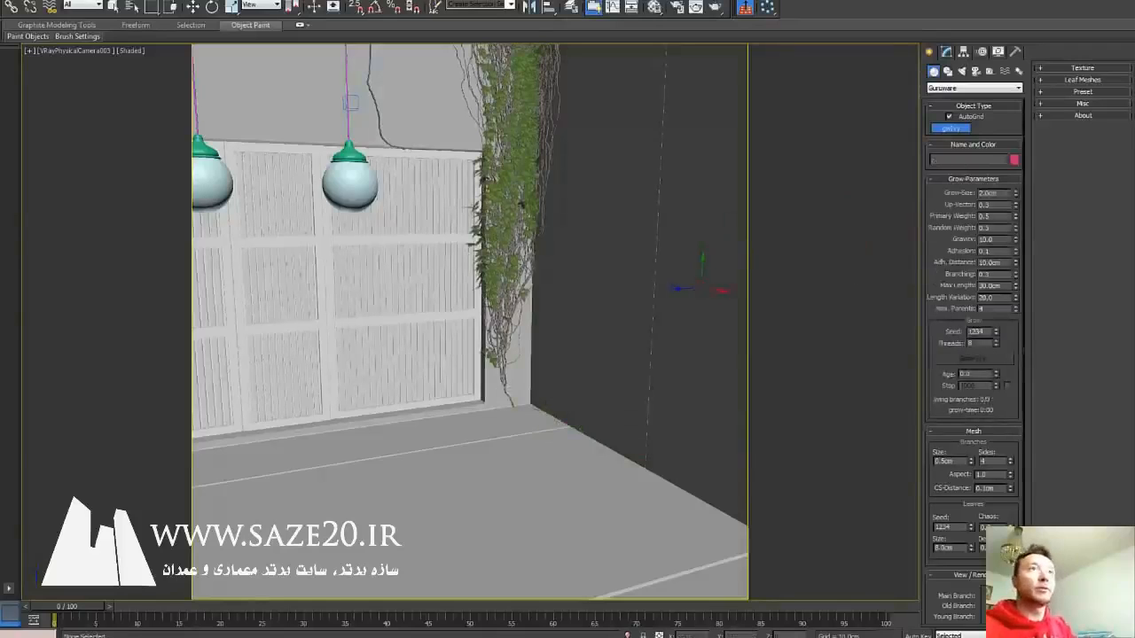
double_click(988, 239)
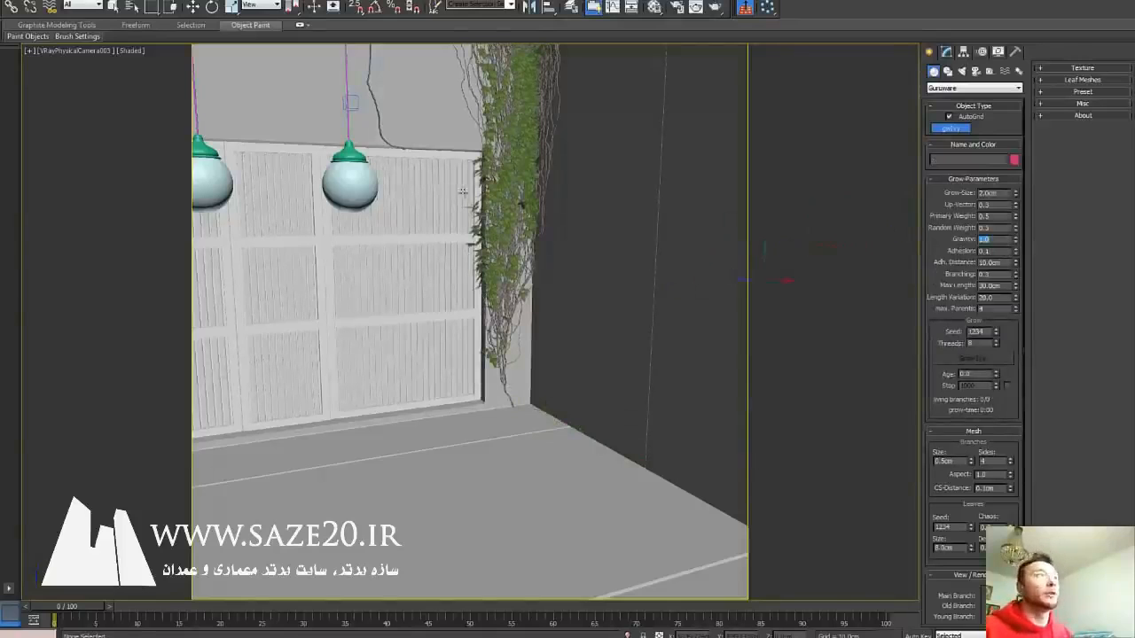
right_click(630, 243)
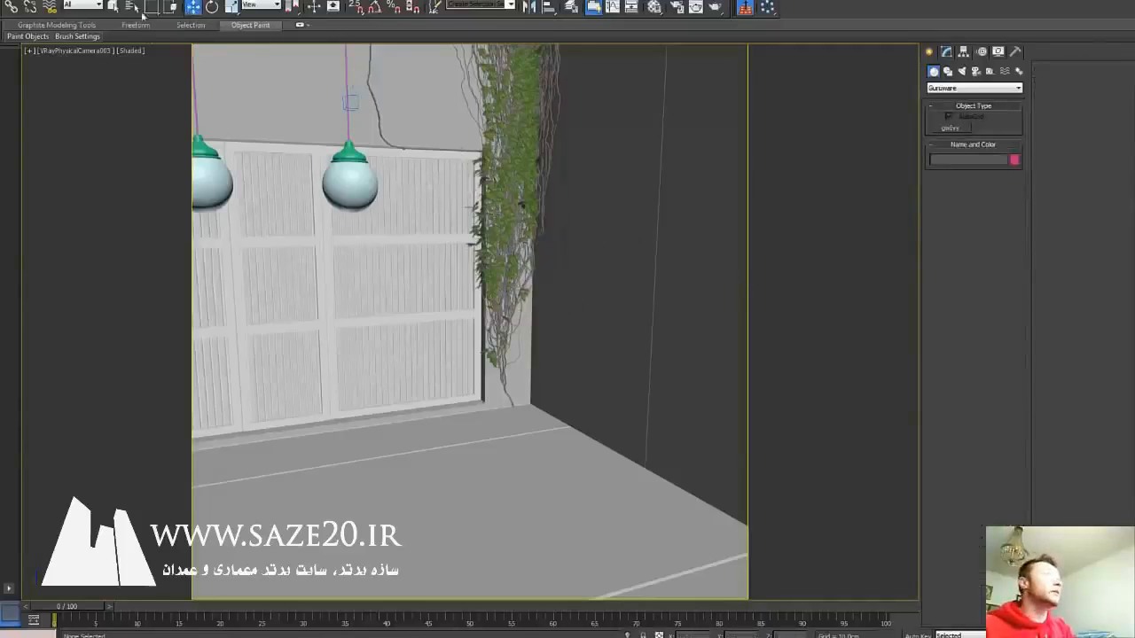
key(ctrl+z)
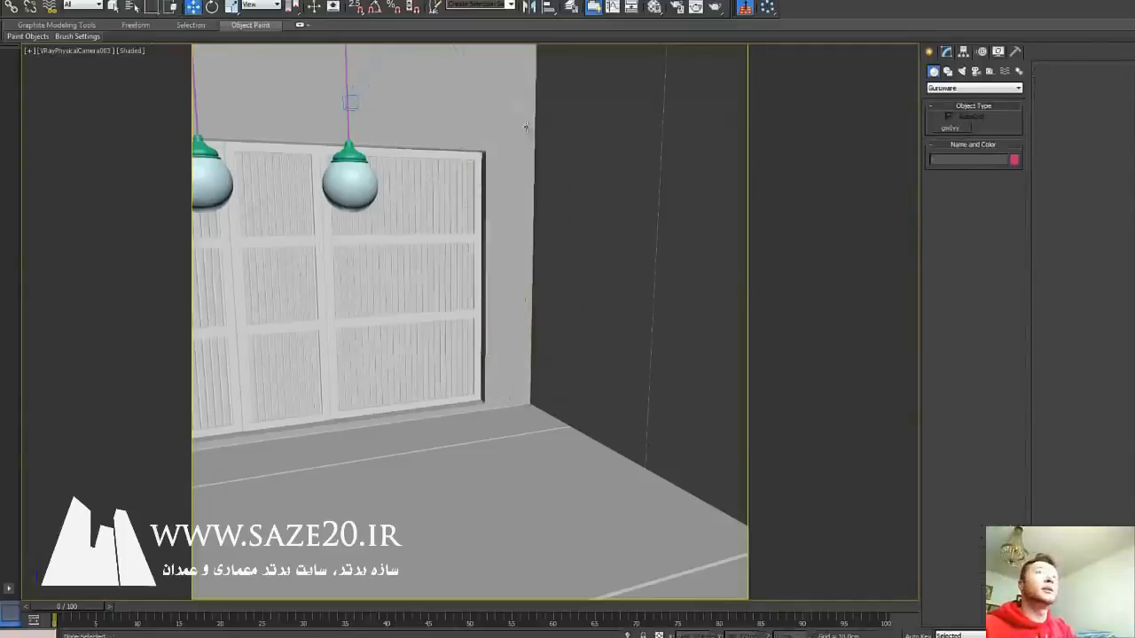
Plant a new gwIvy at the foot of the corner wall with Adhesion 1.0, grow it and pause its growth.
click(951, 129)
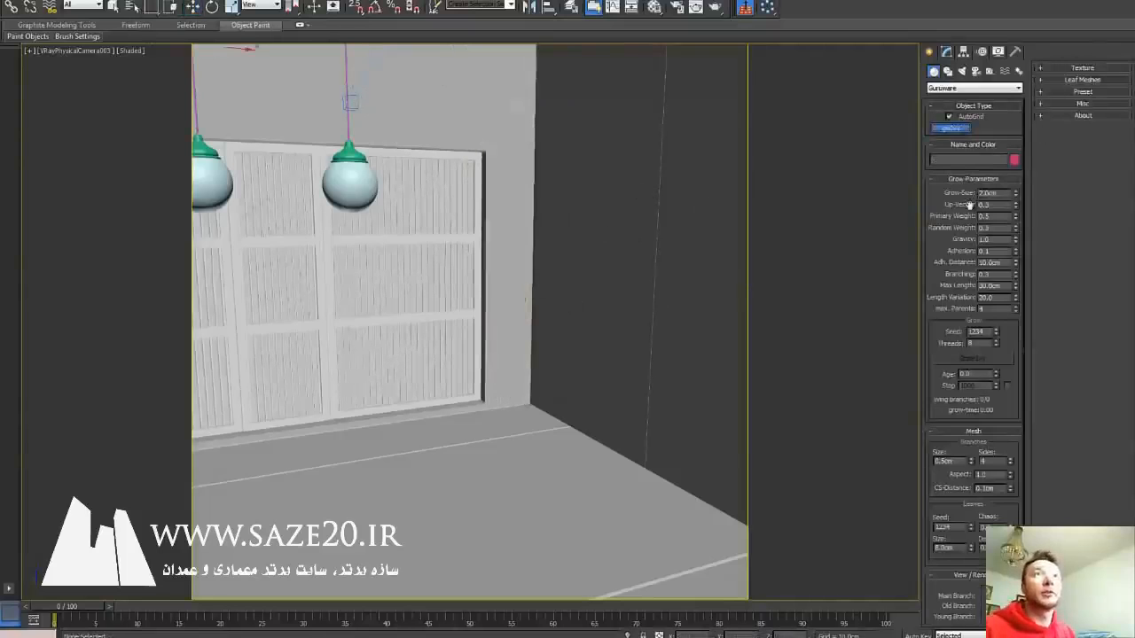
double_click(994, 251)
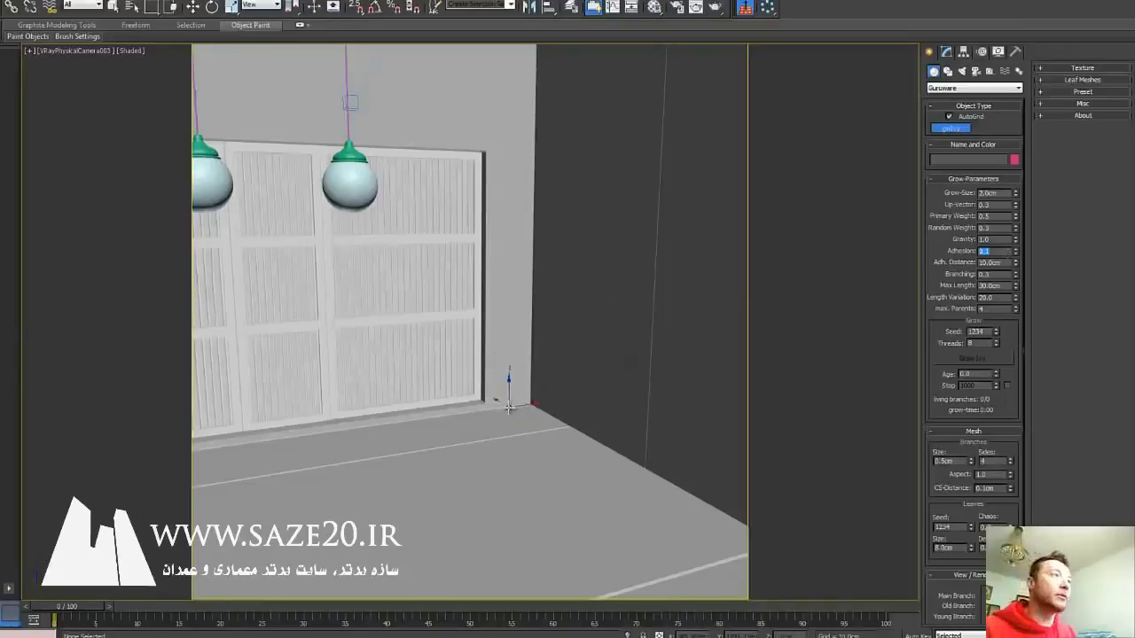
click(509, 406)
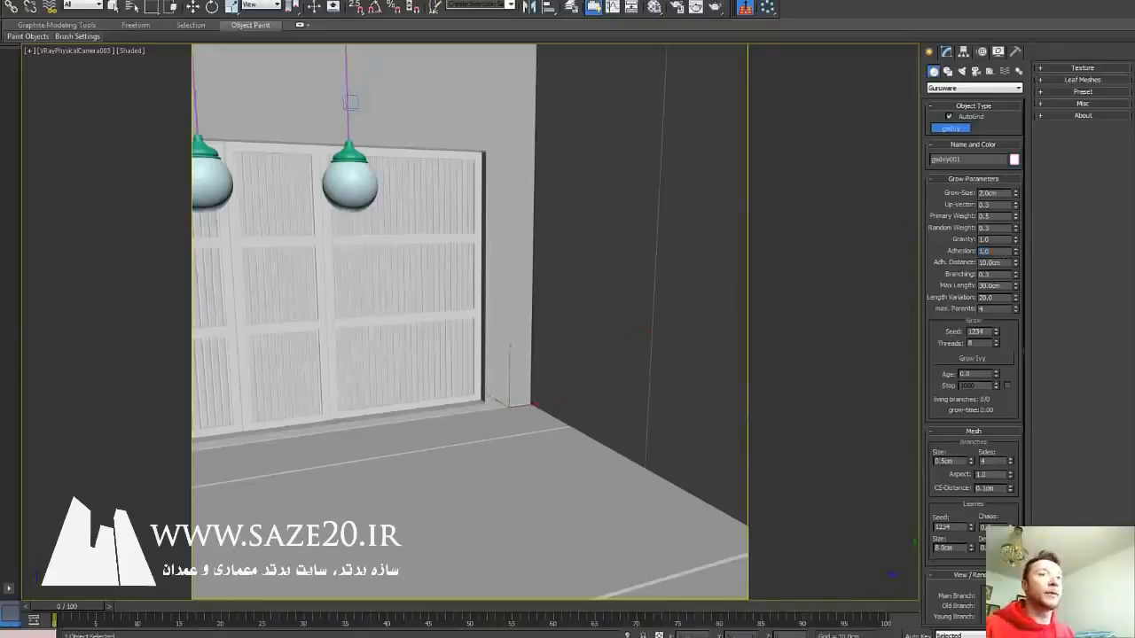
click(973, 359)
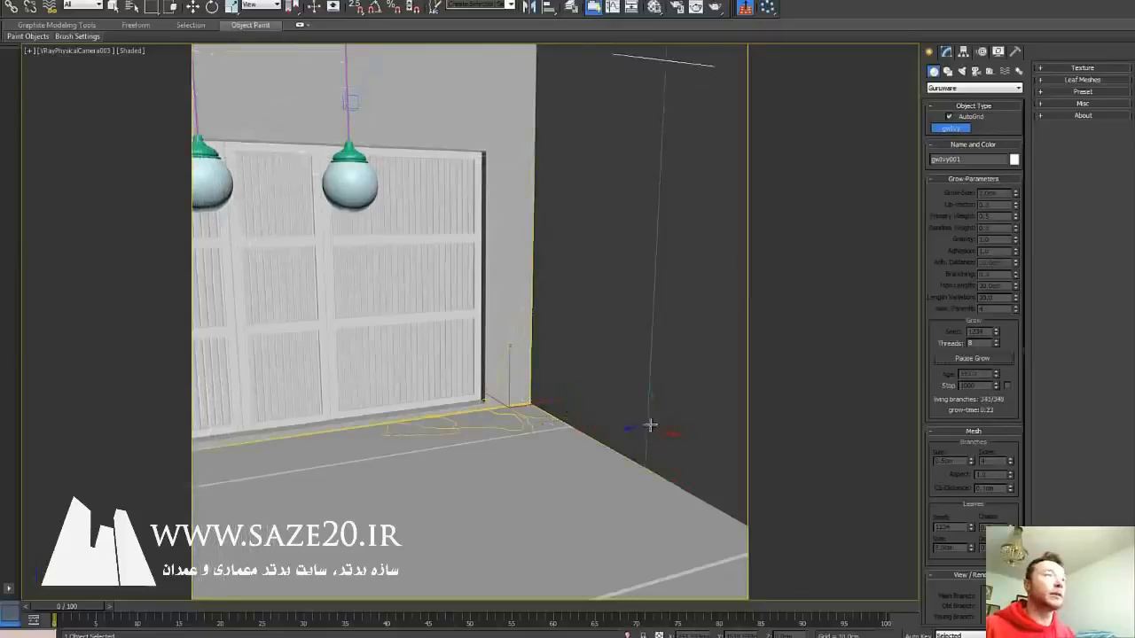
click(963, 358)
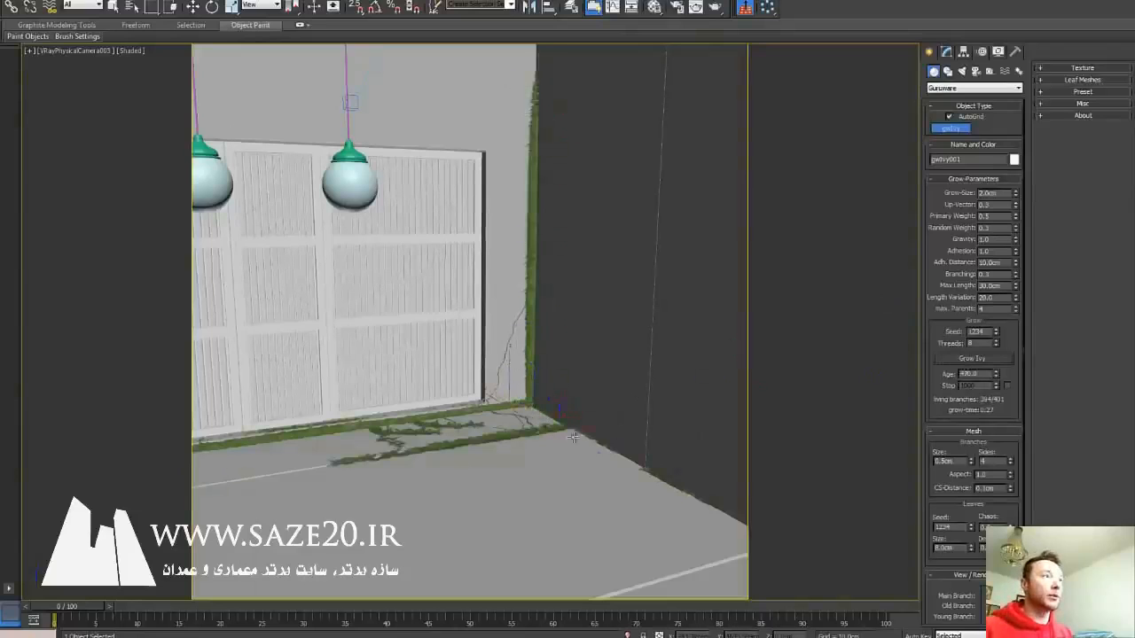
Set Adhesion to 0.1, regrow the ivy while checking the Ligne_ROSET_MOEL.jpg reference photo, and pause the growth.
double_click(998, 251)
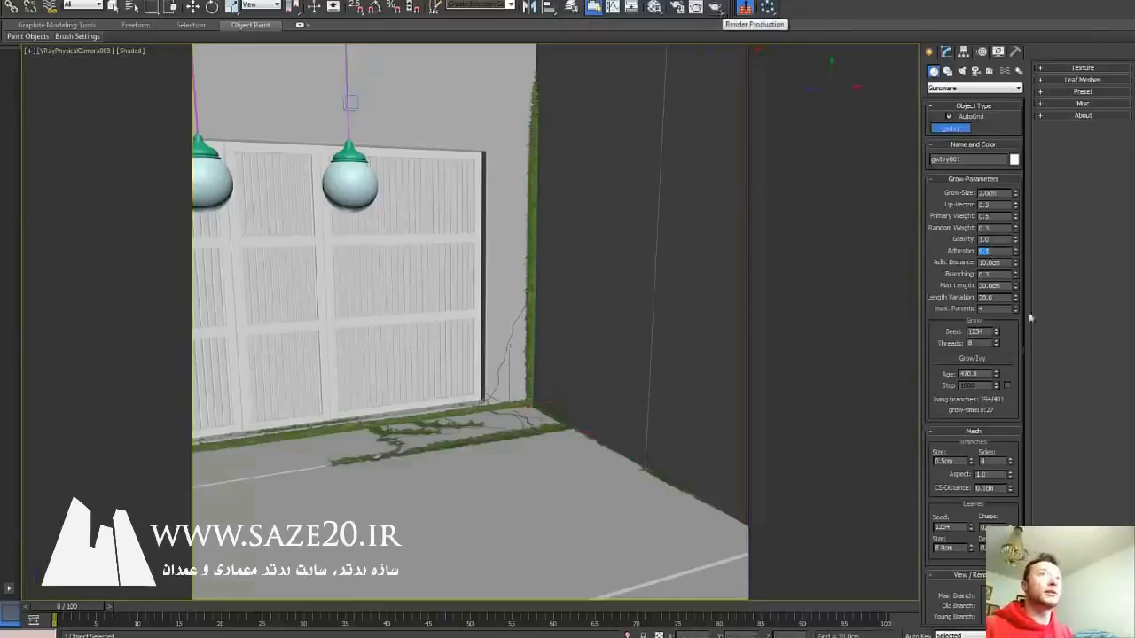
click(987, 359)
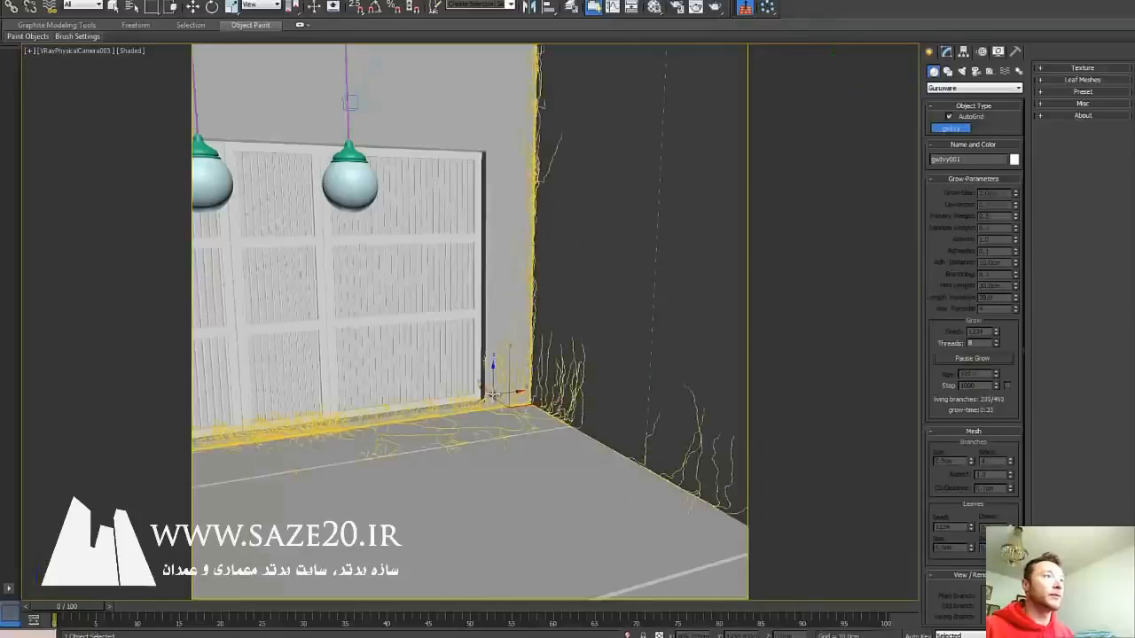
mouse_move(456, 636)
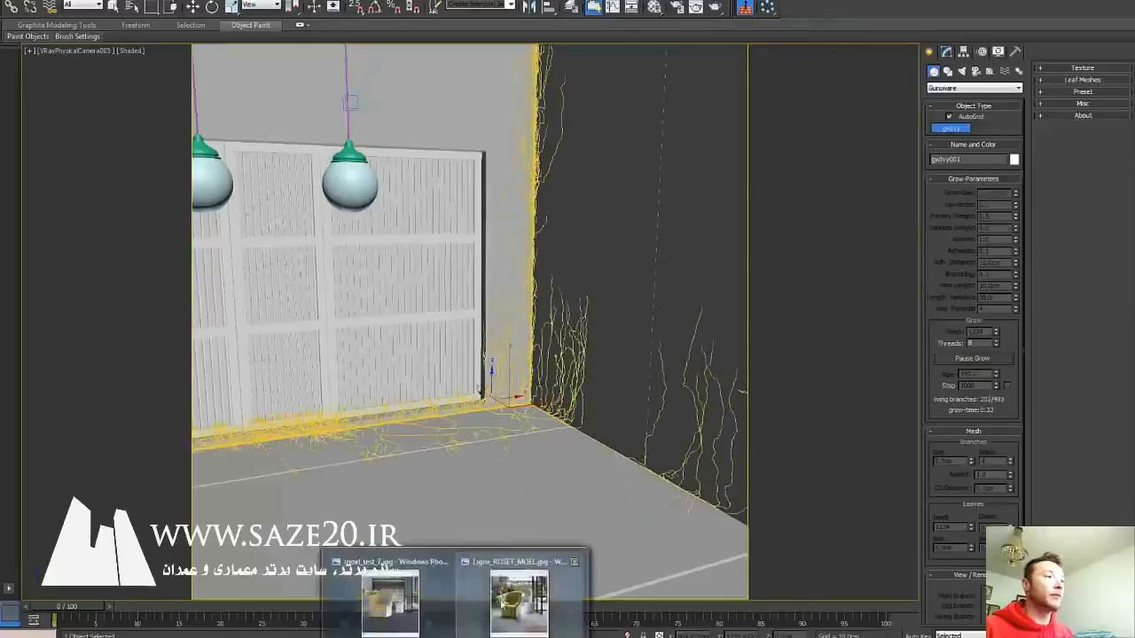
click(511, 603)
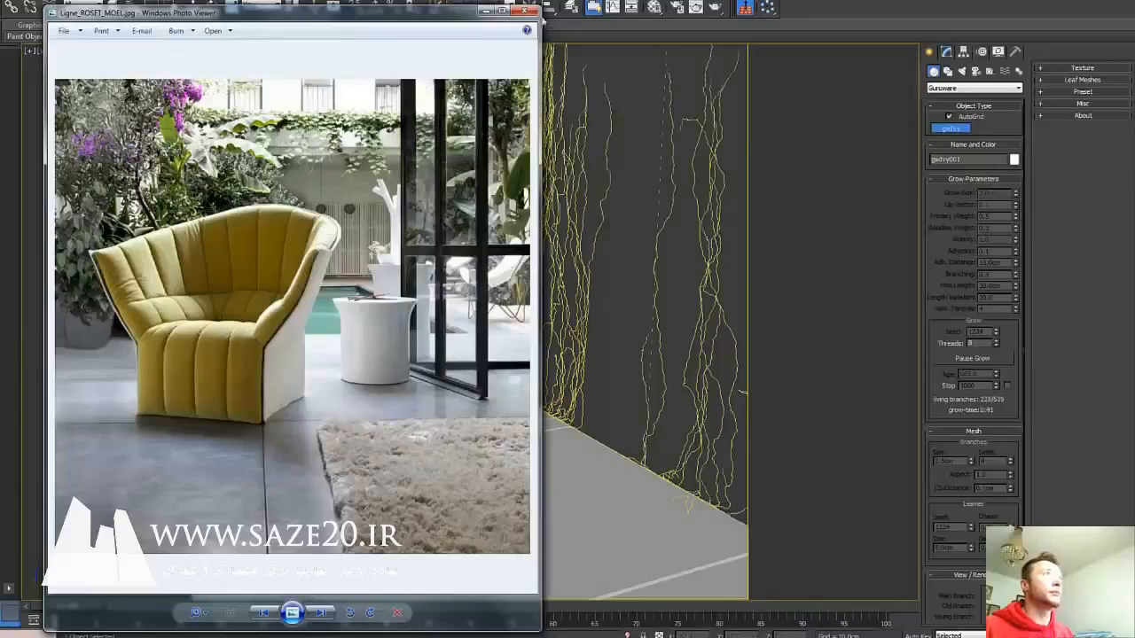
click(485, 11)
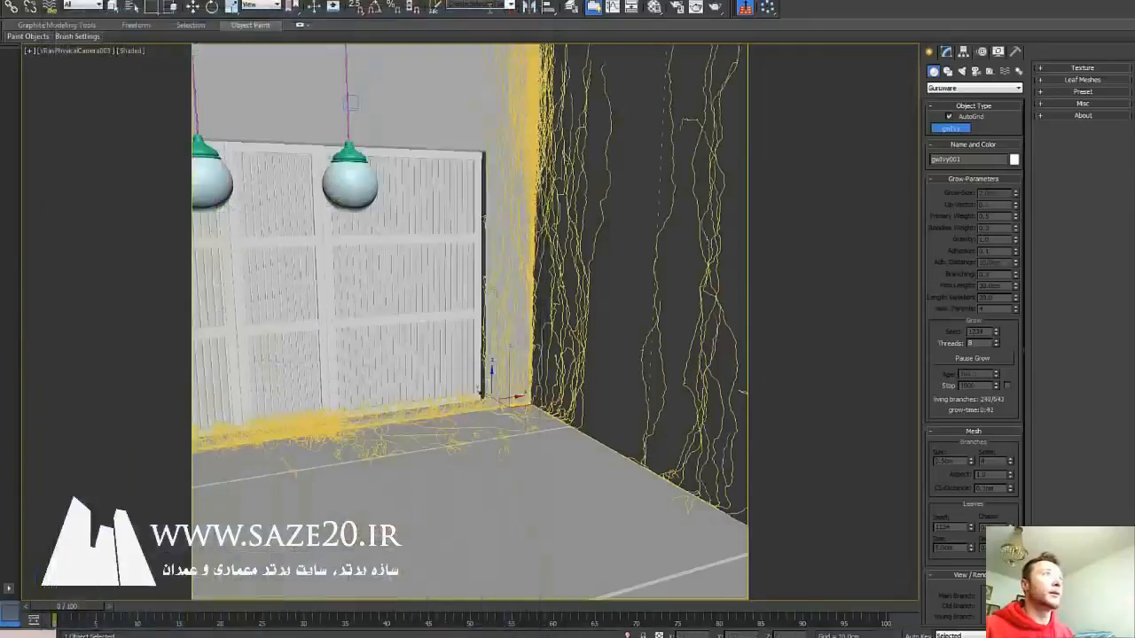
click(955, 359)
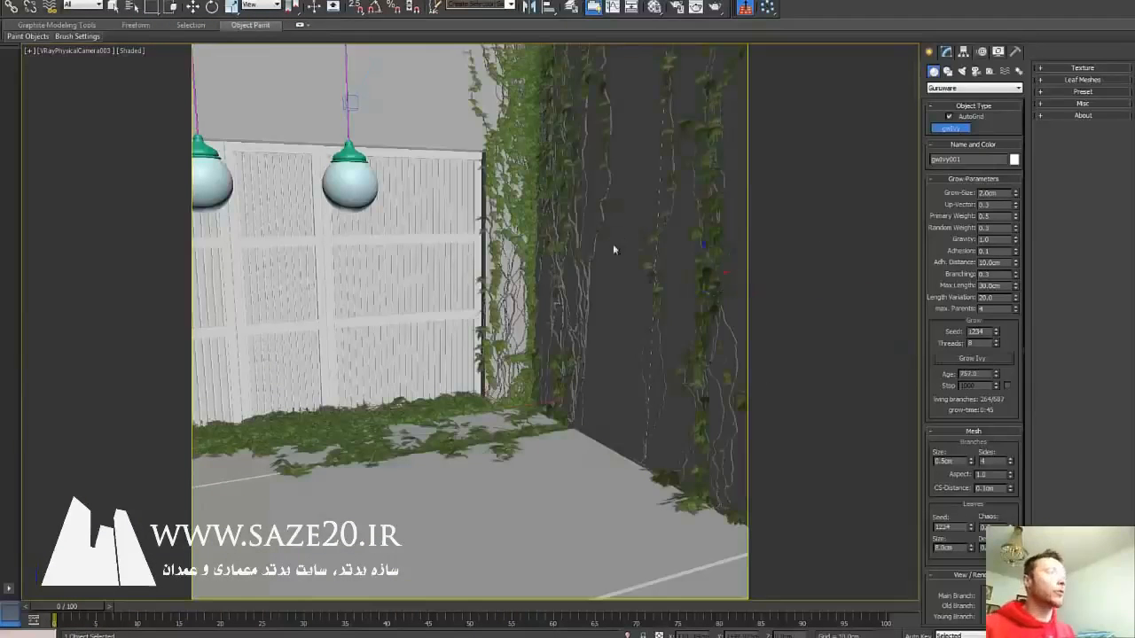
Inspect the ivy through VRayPhysicalCamera002, then delete it and the extra ivy placed in the corner.
key(c)
click(566, 241)
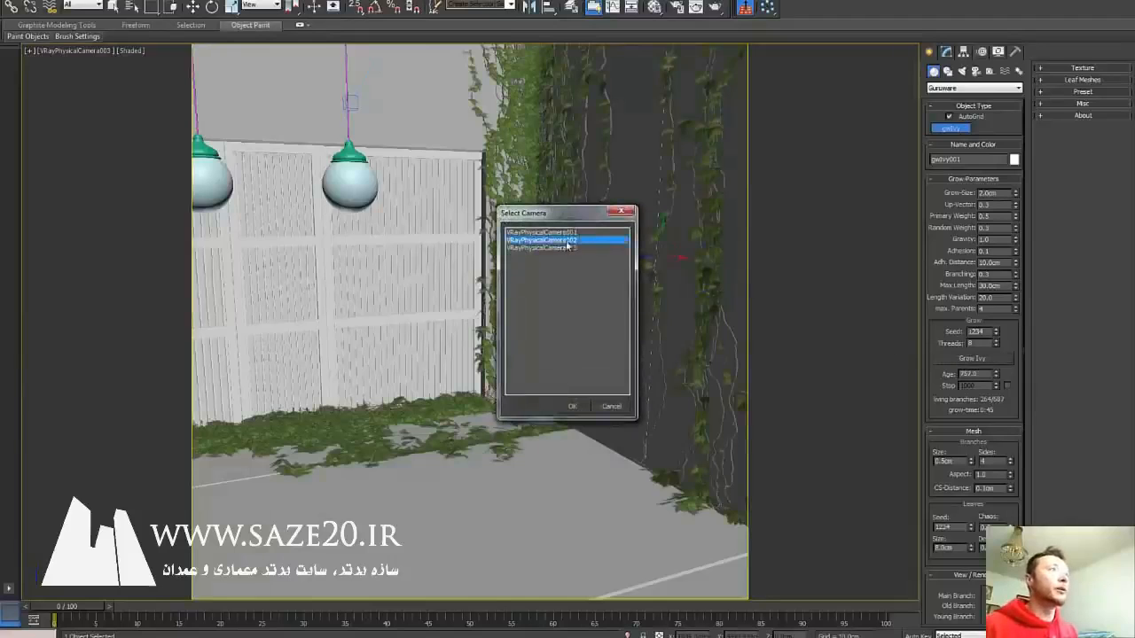
double_click(568, 241)
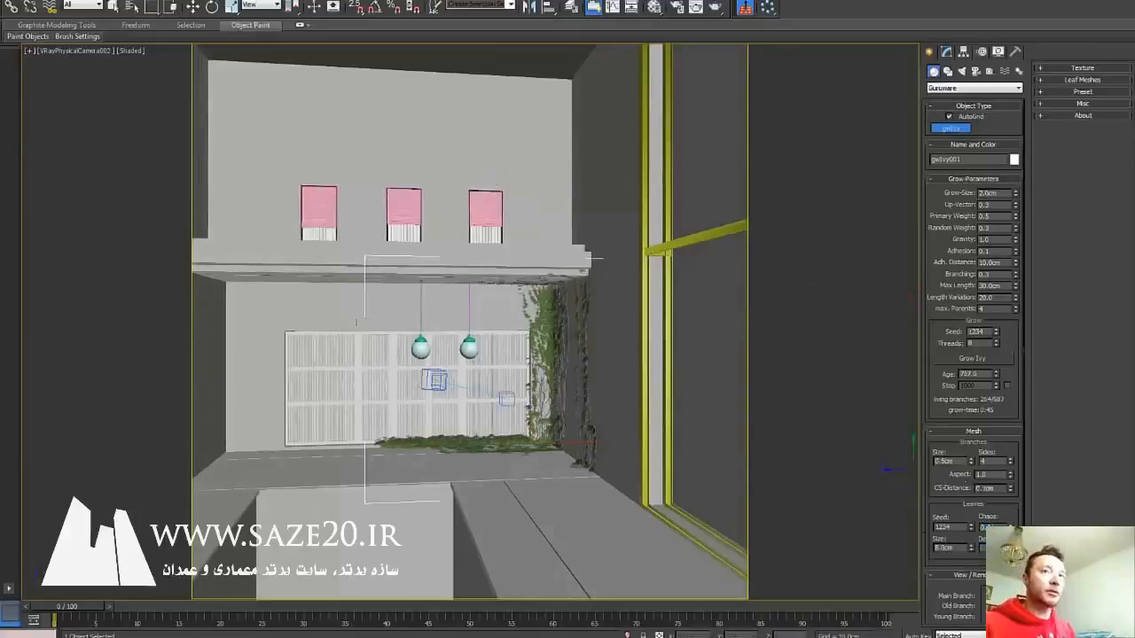
click(522, 440)
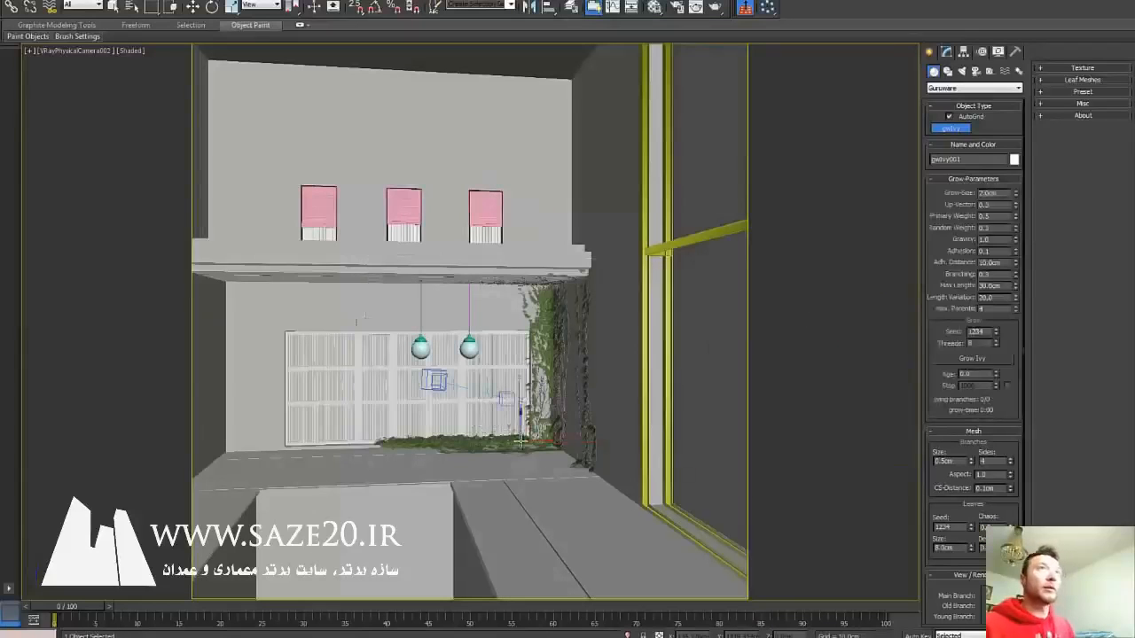
click(193, 7)
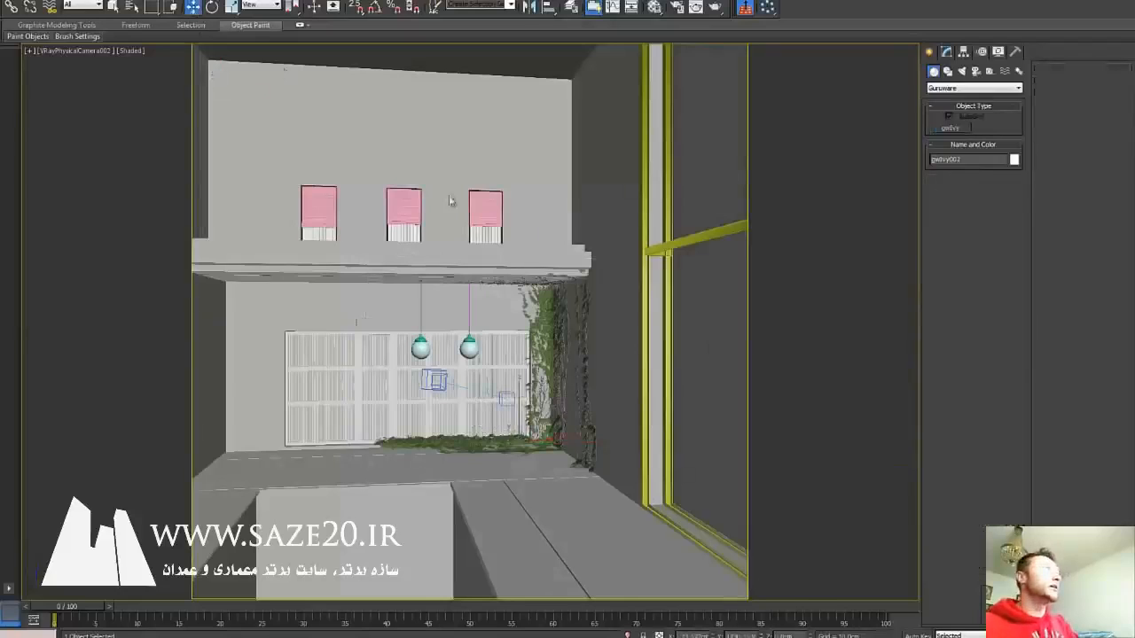
key(Delete)
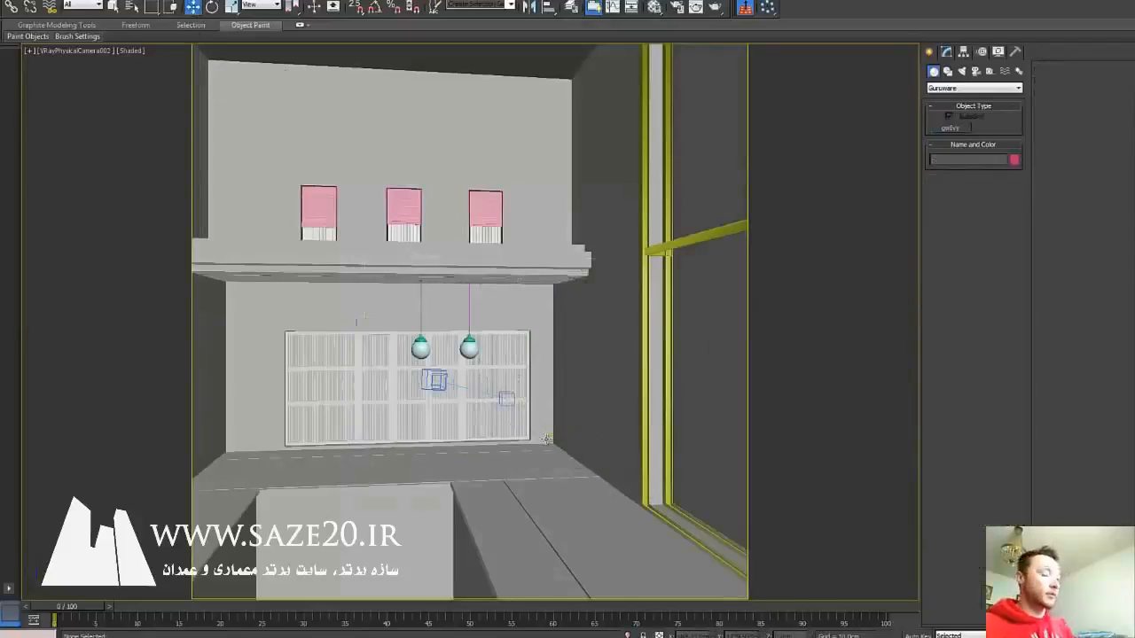
Switch to VRayPhysicalCamera003, plant an ivy in the corner with Adh. Distance 100.0 cm, grow it and pause the growth.
key(c)
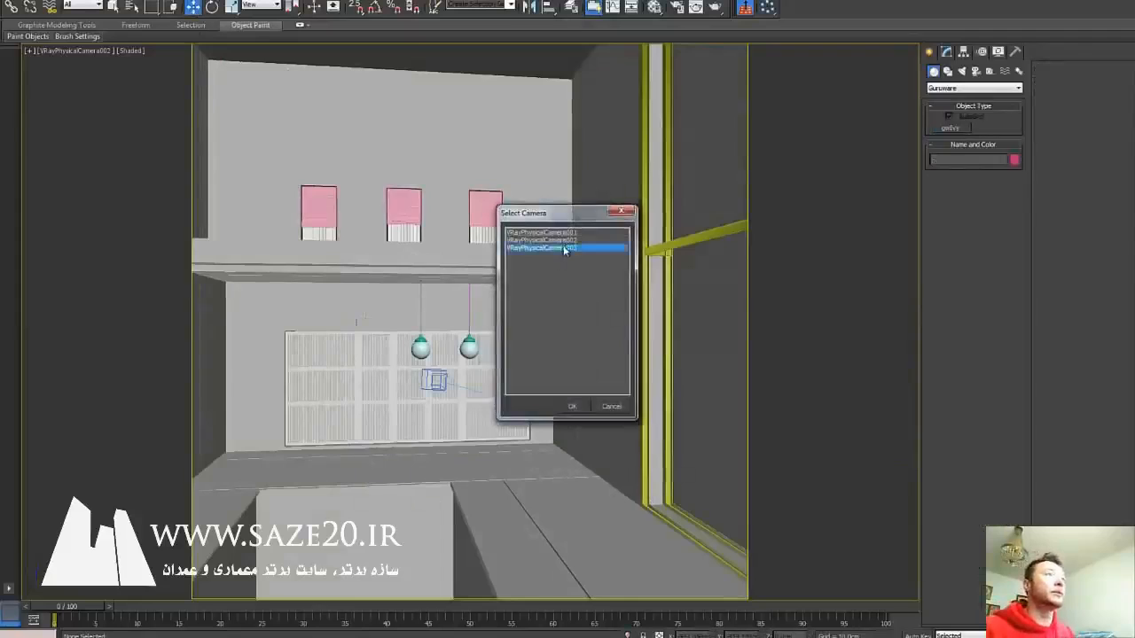
double_click(562, 248)
click(952, 127)
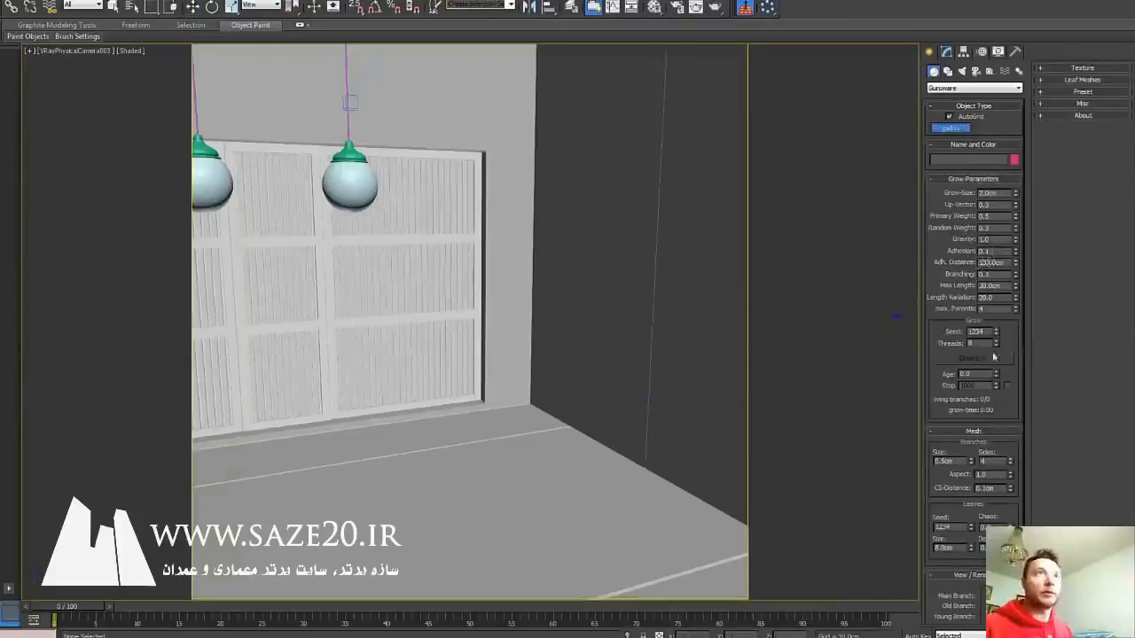
click(514, 403)
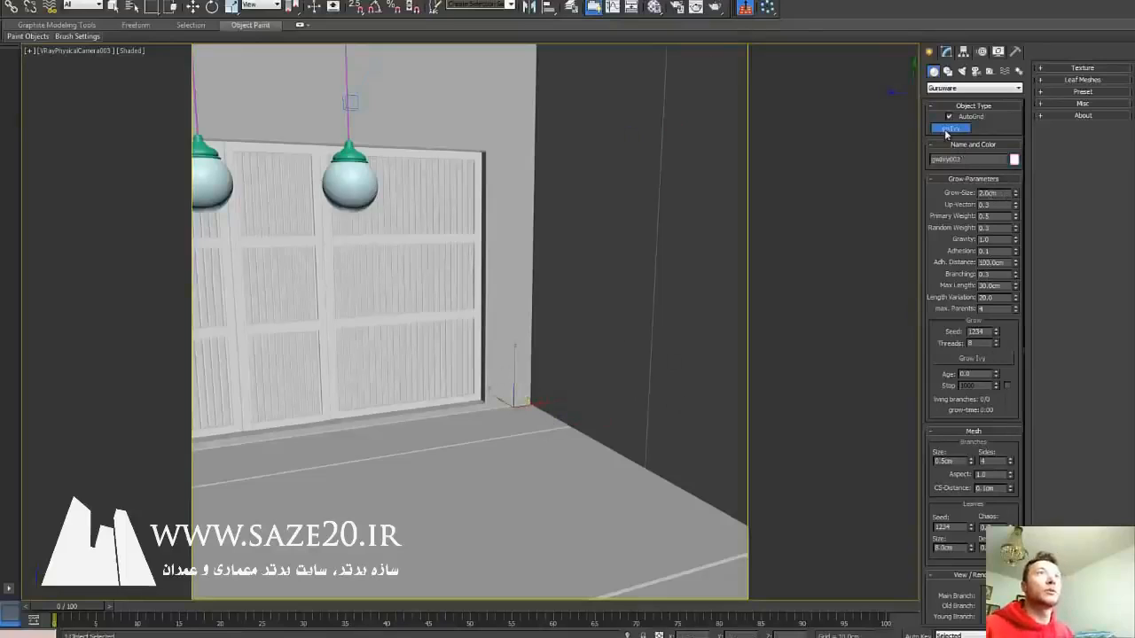
click(972, 357)
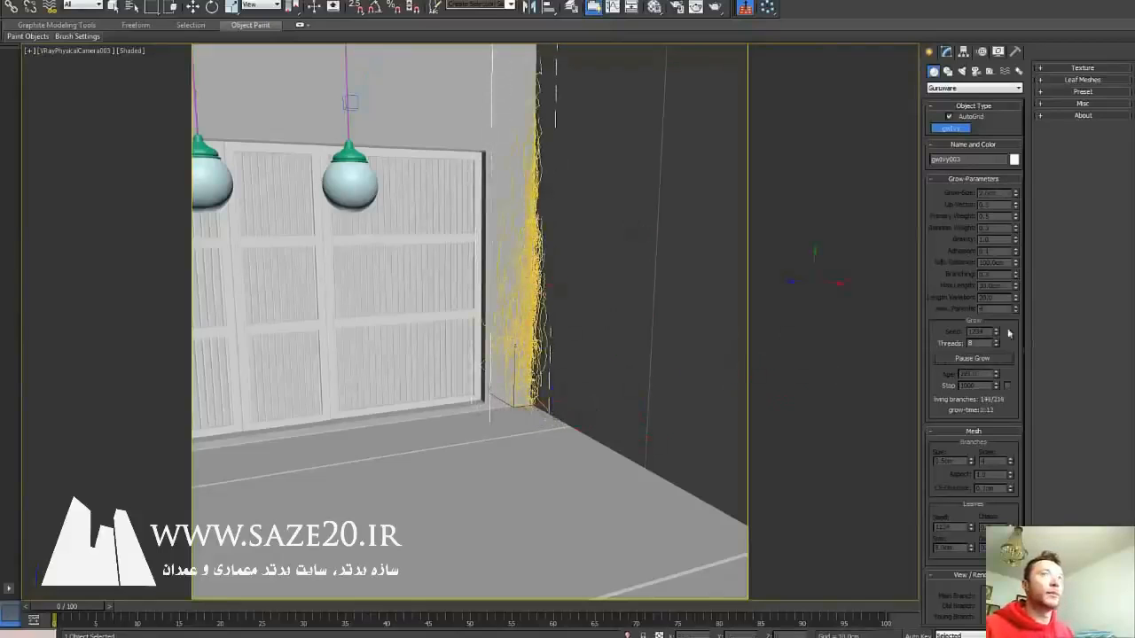
click(968, 364)
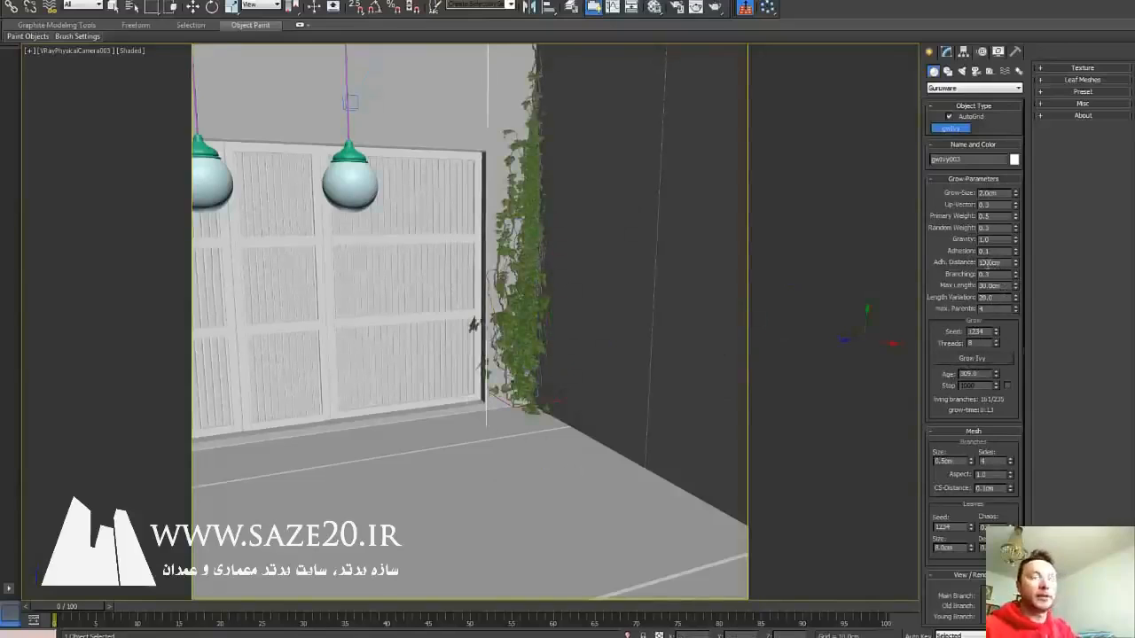
Set Adh. Distance to 10.0 cm and delete the ivy from the corner.
double_click(982, 263)
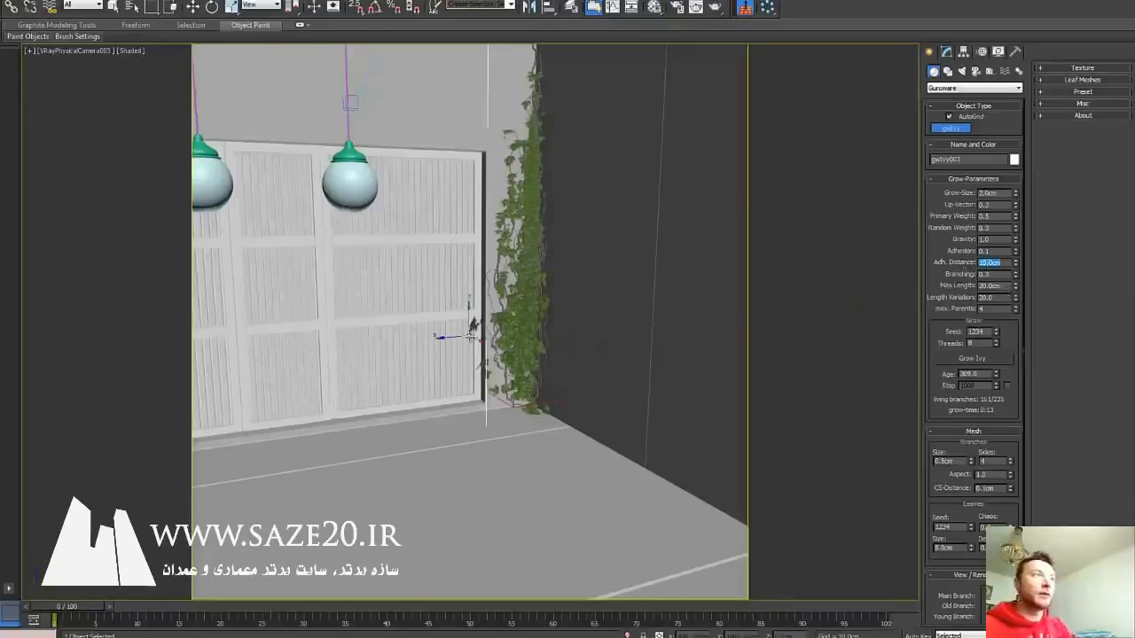
key(BackSpace)
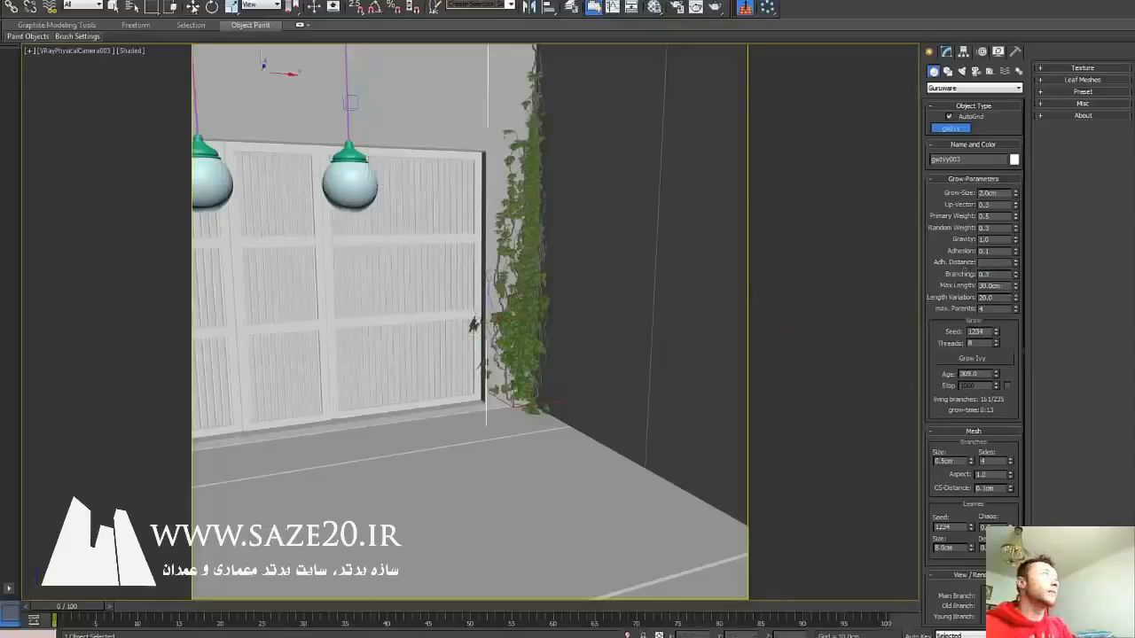
click(194, 7)
key(Delete)
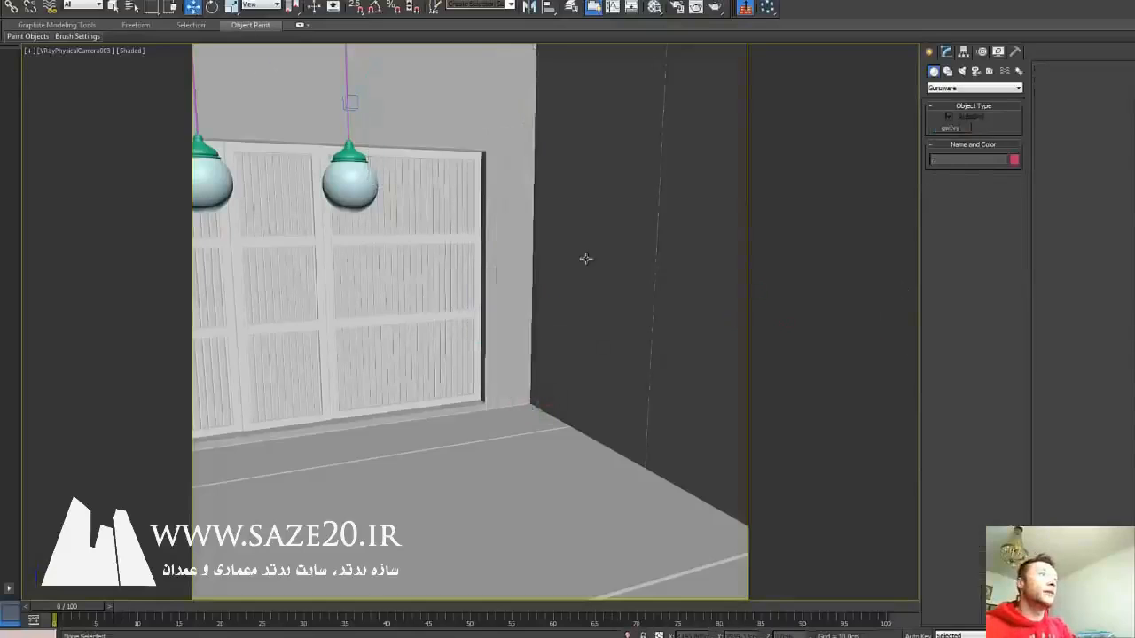
Plant a gwIvy at the wall corner with Branching 1.0, grow it and pause the growth.
click(950, 128)
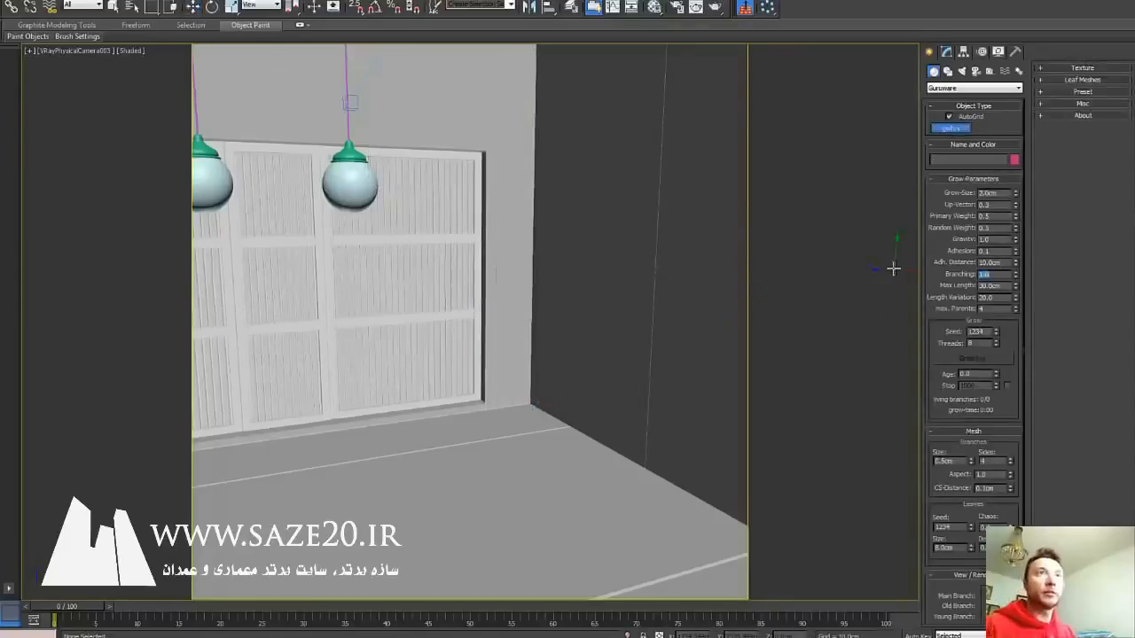
click(504, 407)
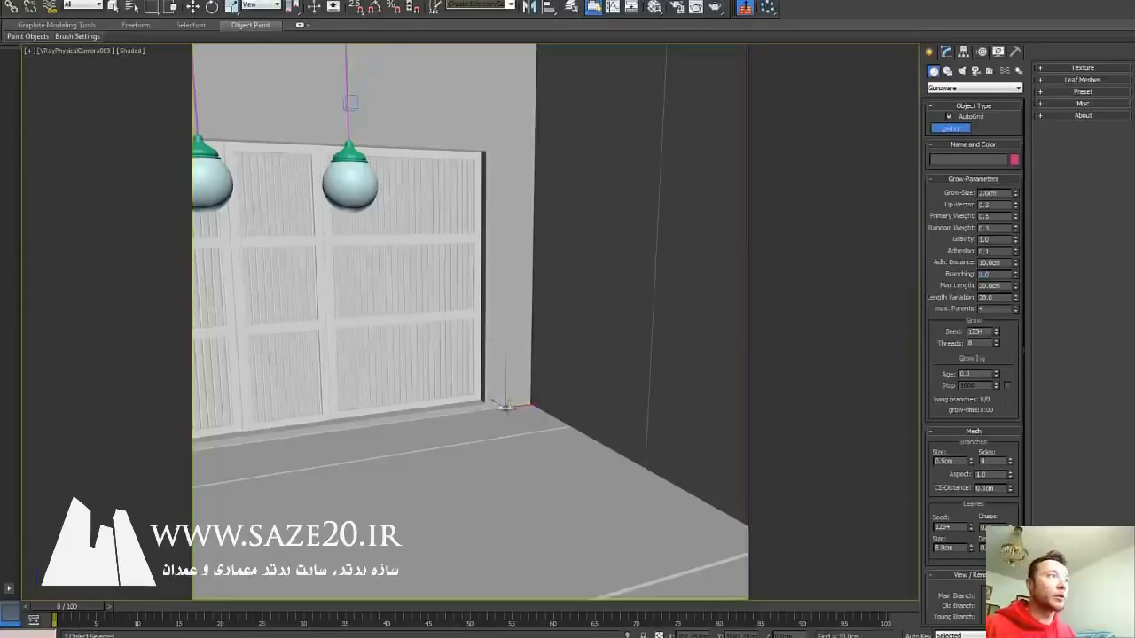
click(985, 357)
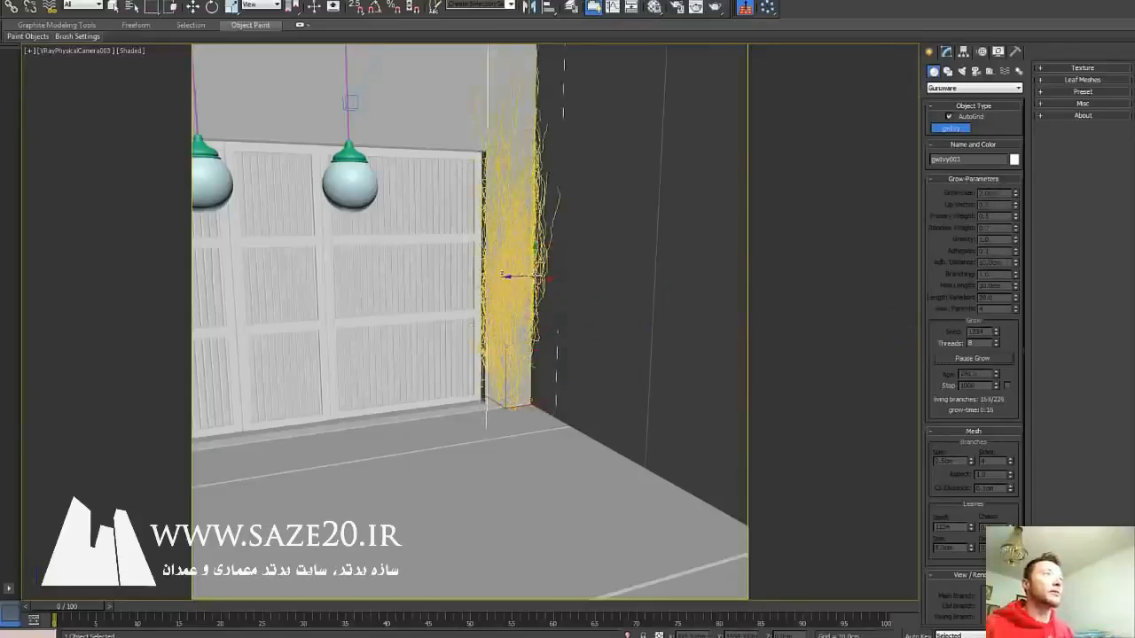
click(966, 358)
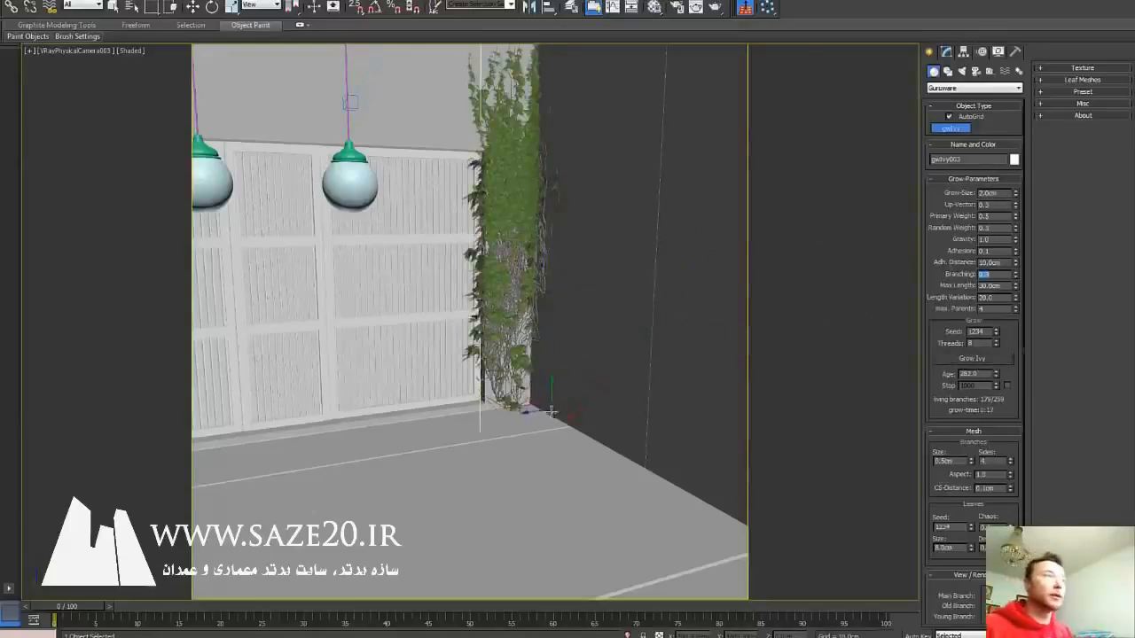
Plant a second ivy at the foot of the dark side wall with Branching 0.3, grow it and pause.
click(553, 418)
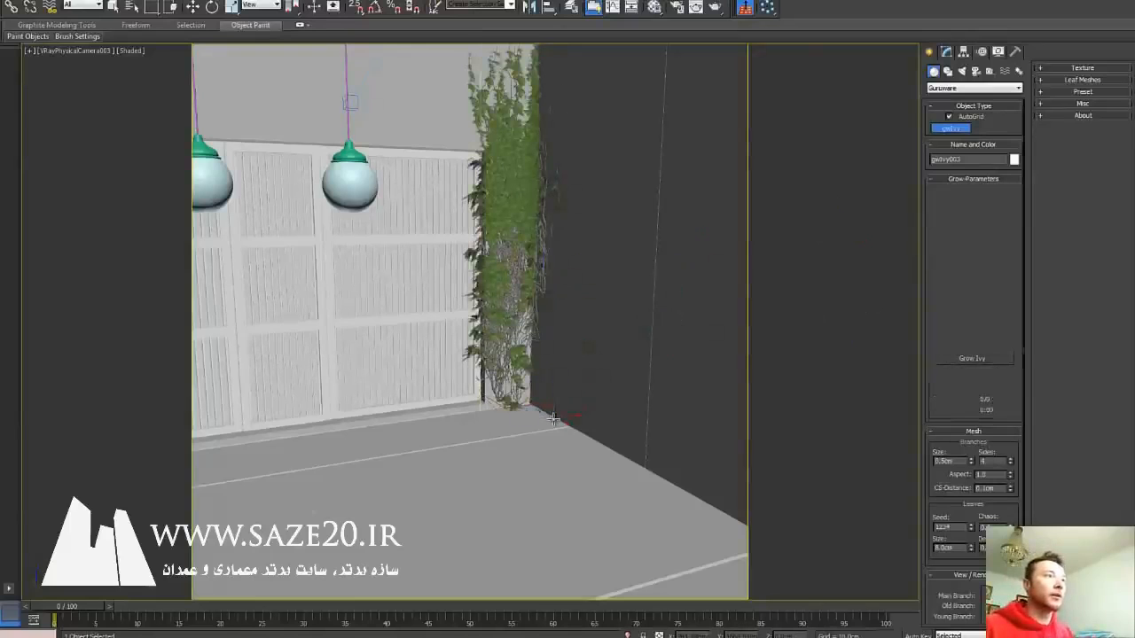
click(970, 355)
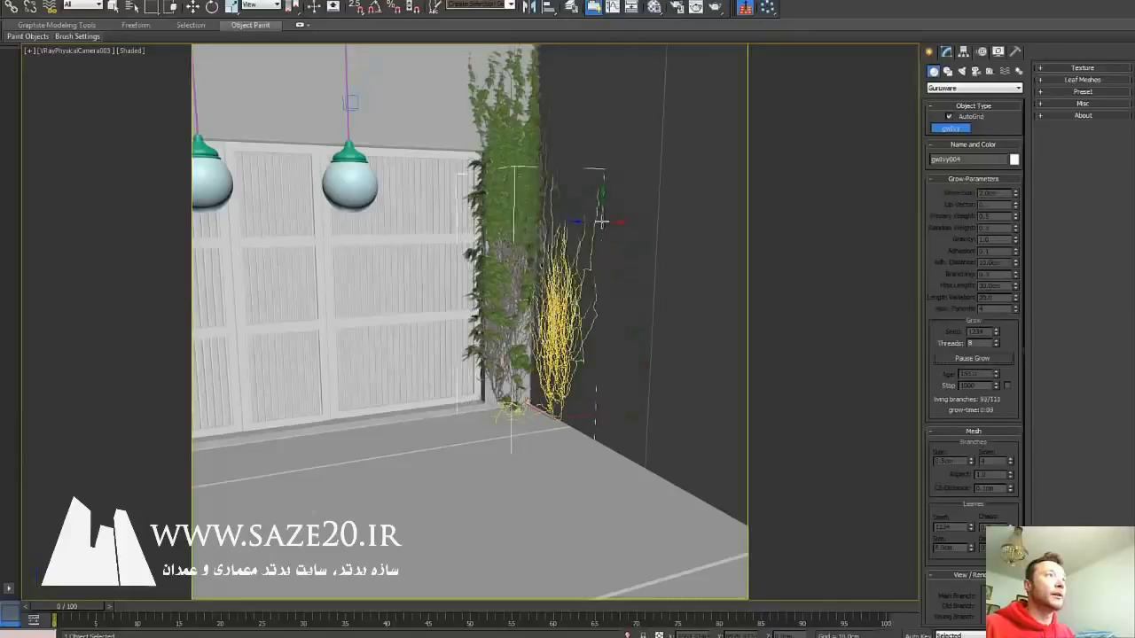
click(973, 358)
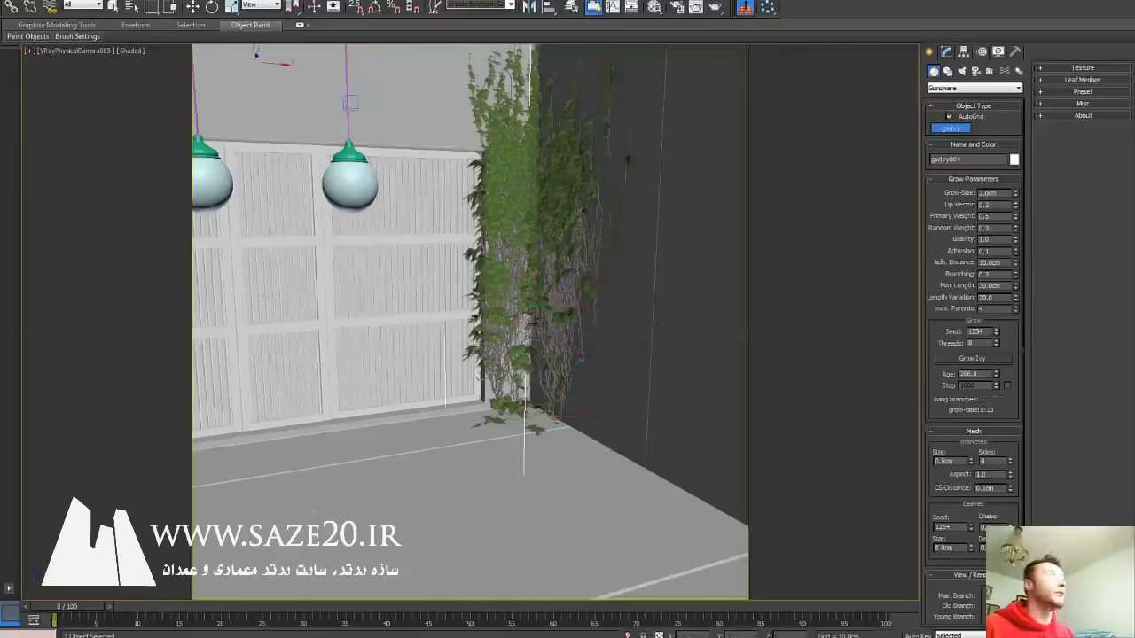
Delete both ivies grown for the Branching comparison.
key(w)
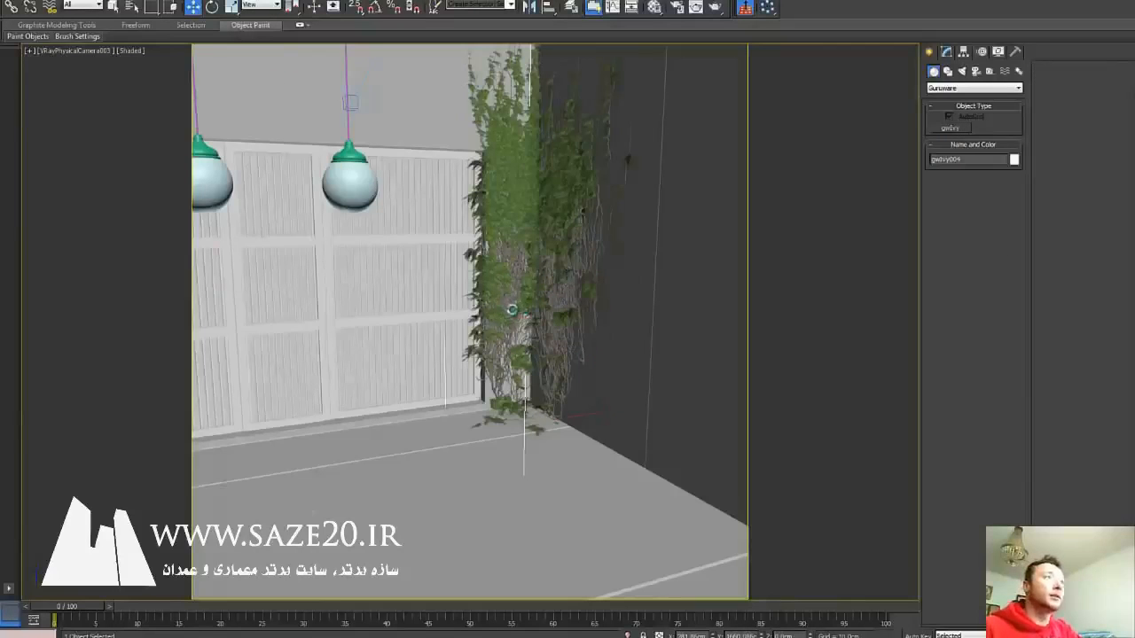
key(Delete)
key(Delete)
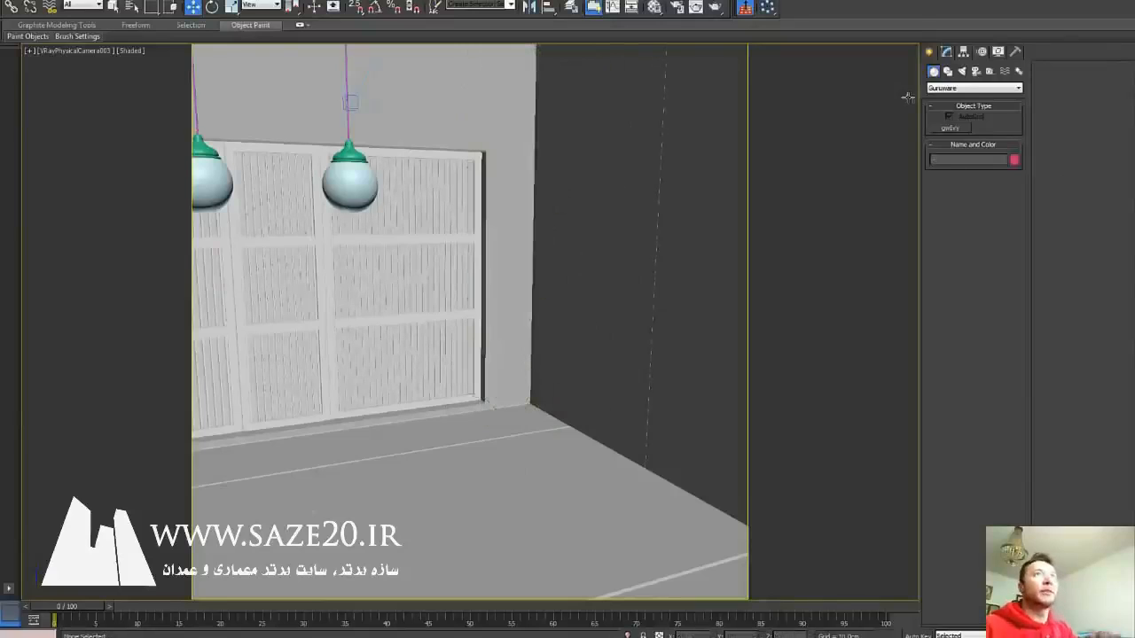
Set Max Length to 300.0 cm, plant a new ivy at the wall corner, grow it and pause the growth.
click(949, 129)
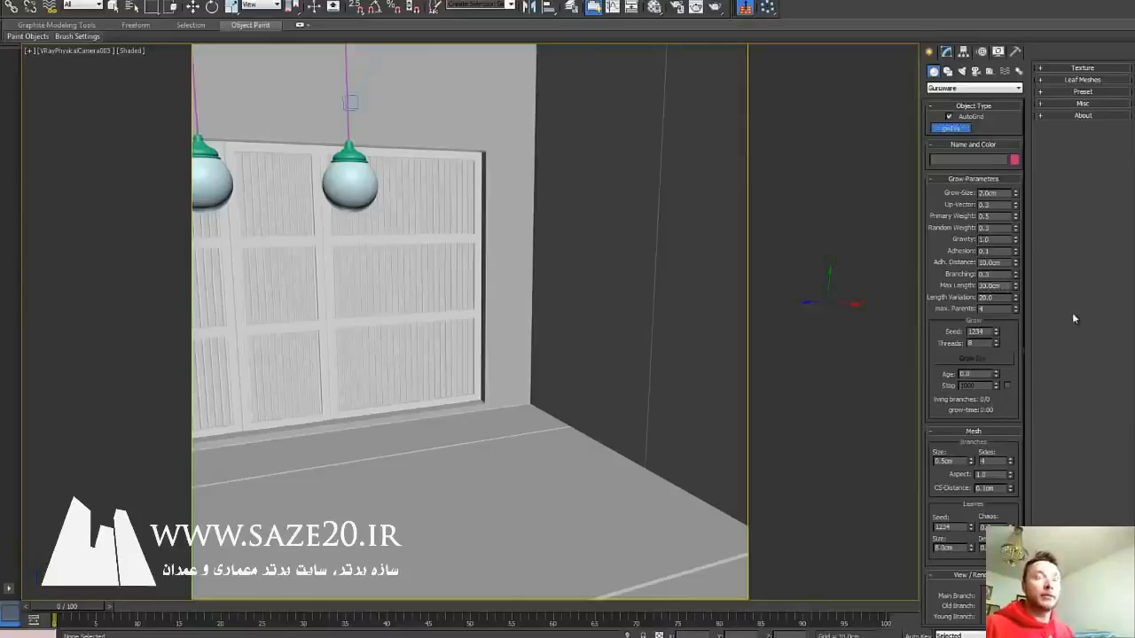
text(0)
key(Return)
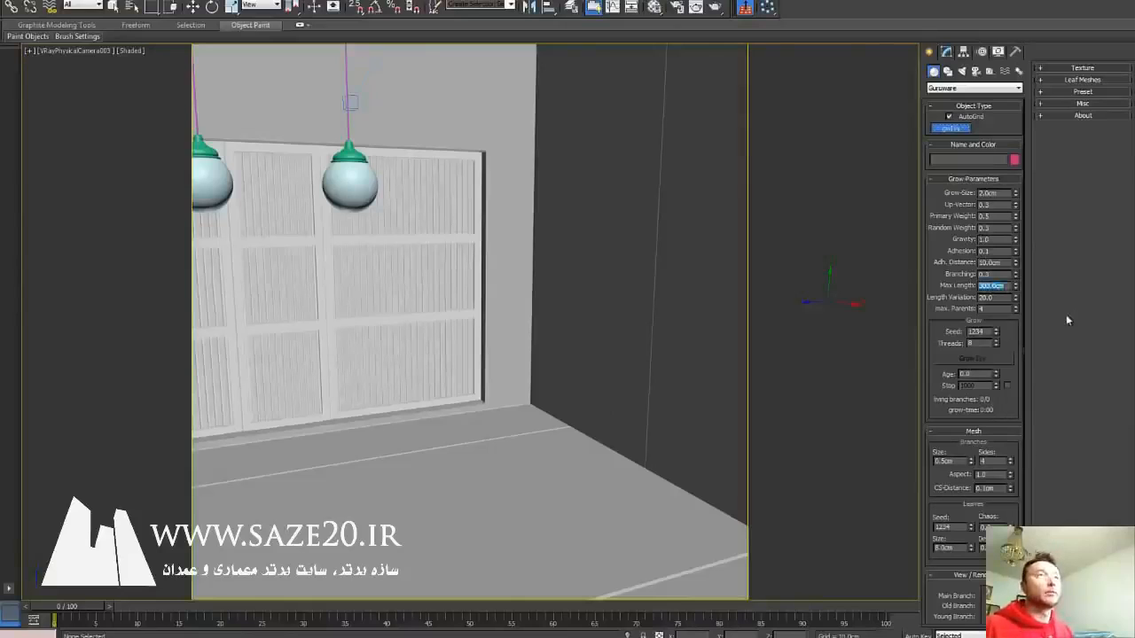
click(511, 408)
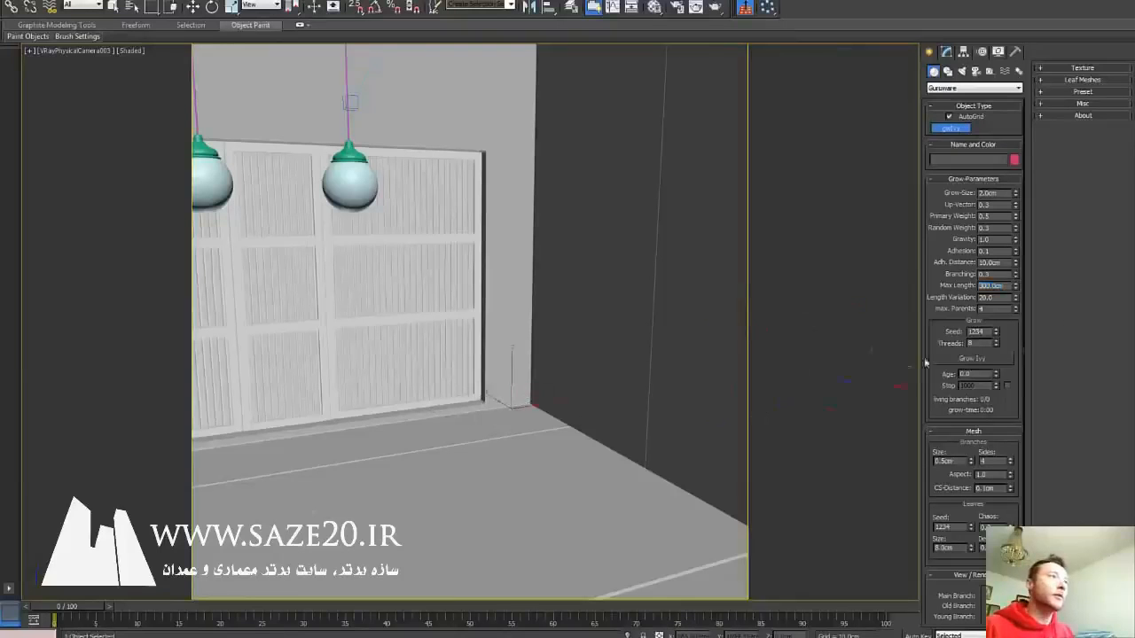
click(980, 360)
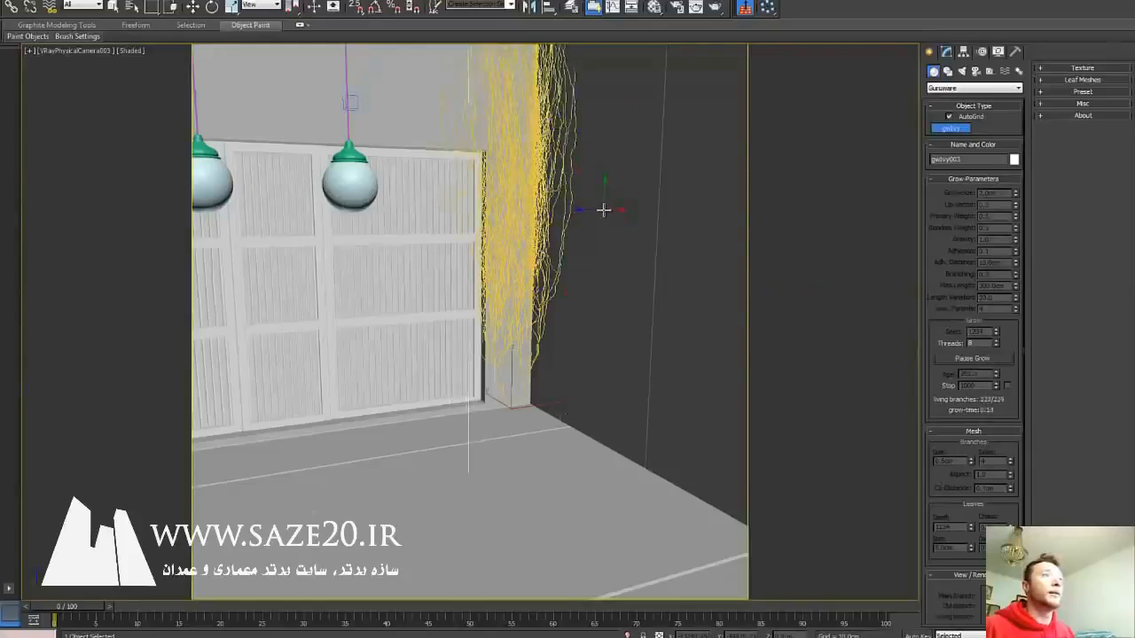
click(974, 359)
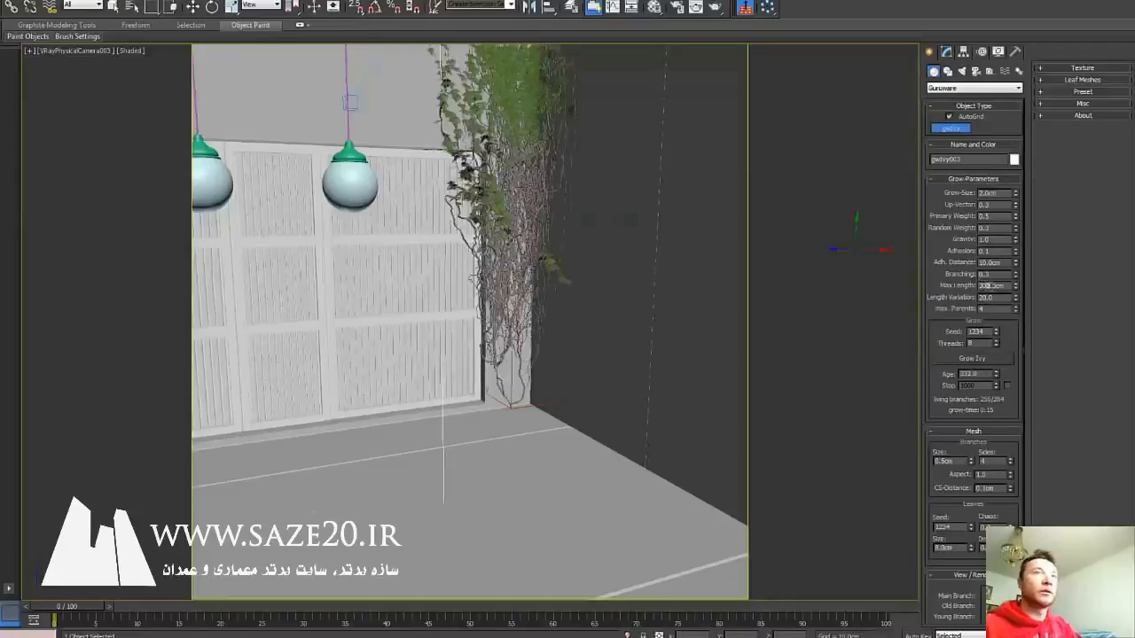
Set Max Length to 30.0 cm, plant another ivy at the foot of the dark side wall, grow it and pause.
click(989, 286)
key(BackSpace)
key(Return)
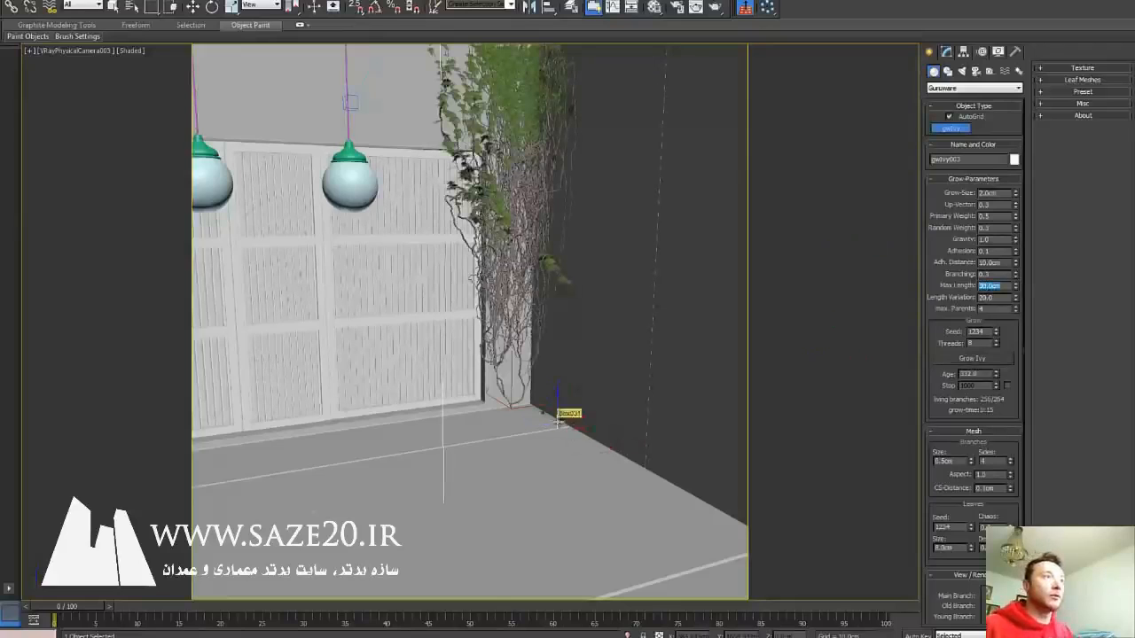
click(590, 433)
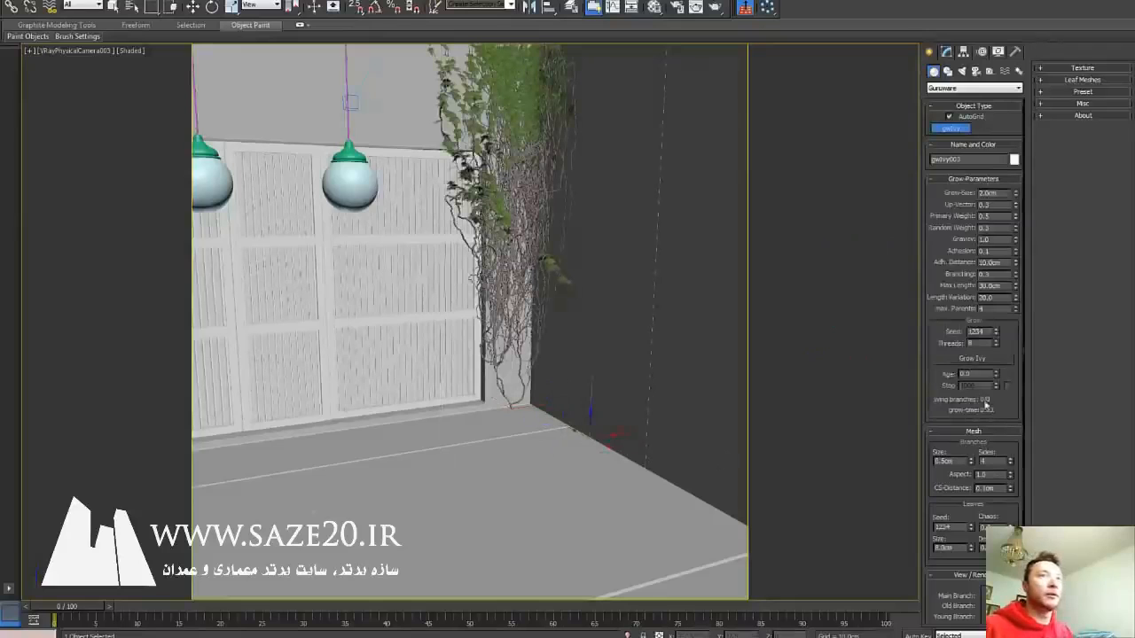
click(972, 359)
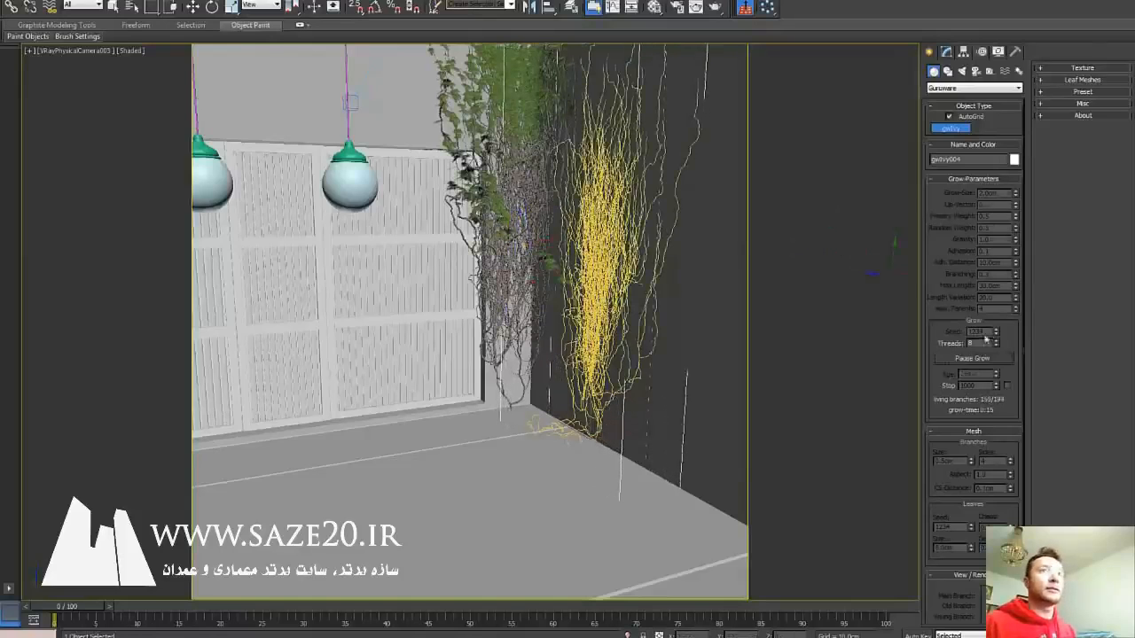
click(974, 358)
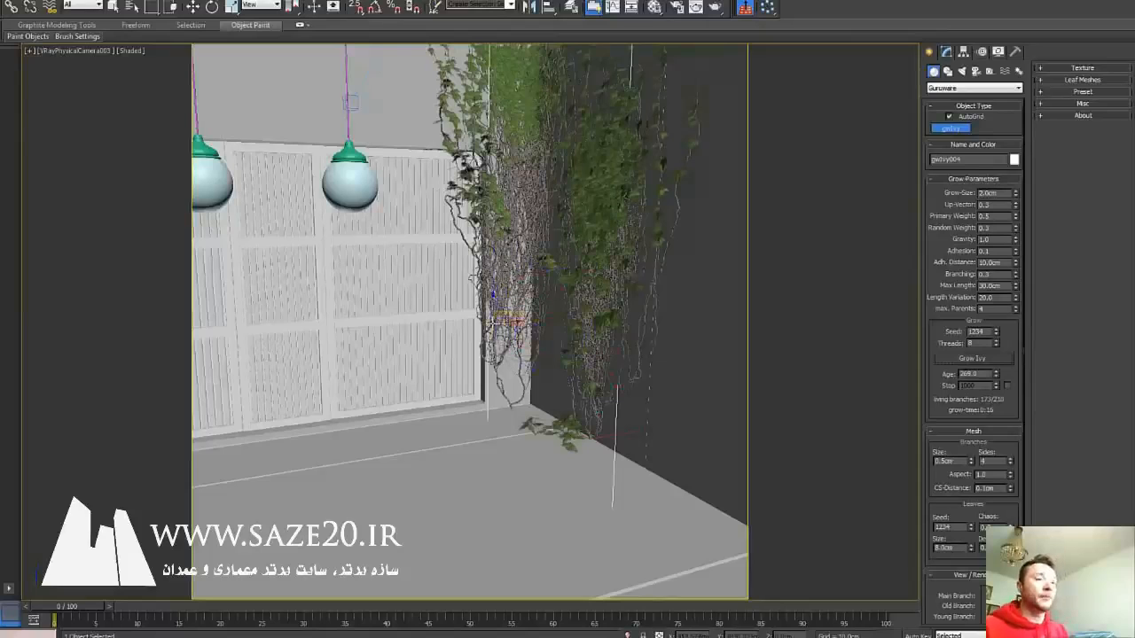
Delete the two ivies grown for the Max Length comparison.
key(Delete)
click(192, 7)
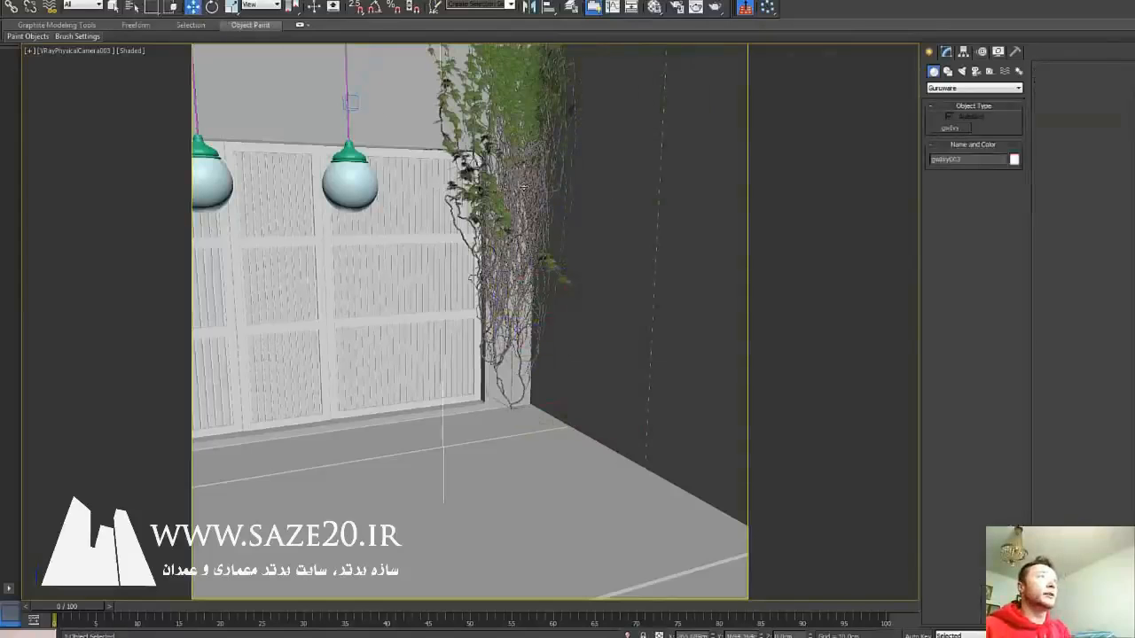
key(Delete)
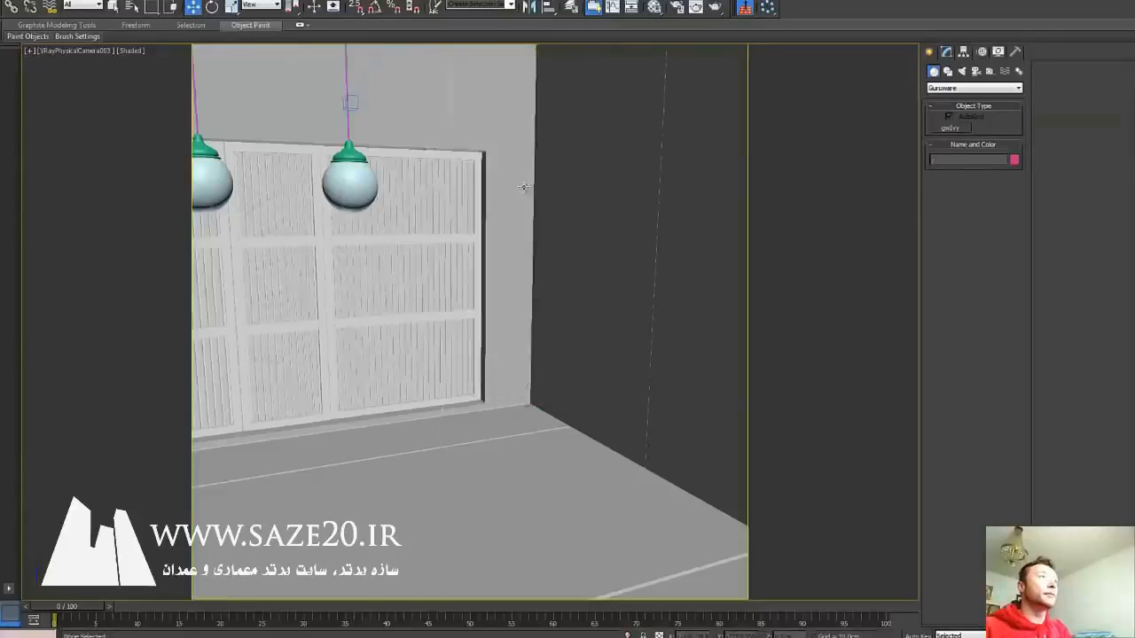
Set Length Variation to 100.0, plant a new ivy at the wall corner and grow it.
click(950, 128)
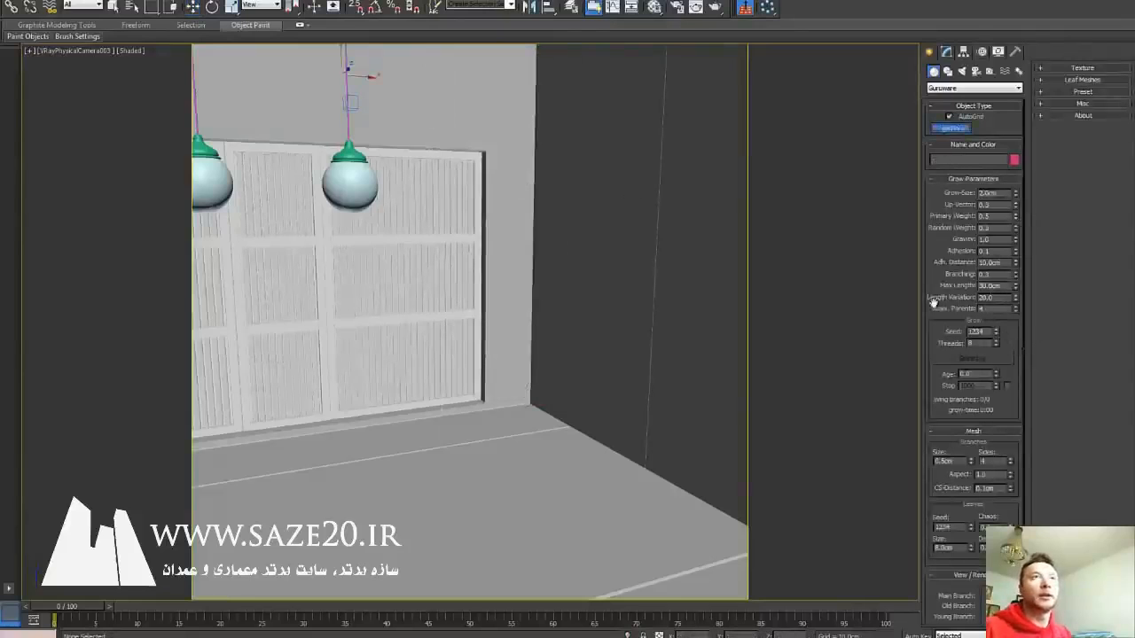
double_click(992, 297)
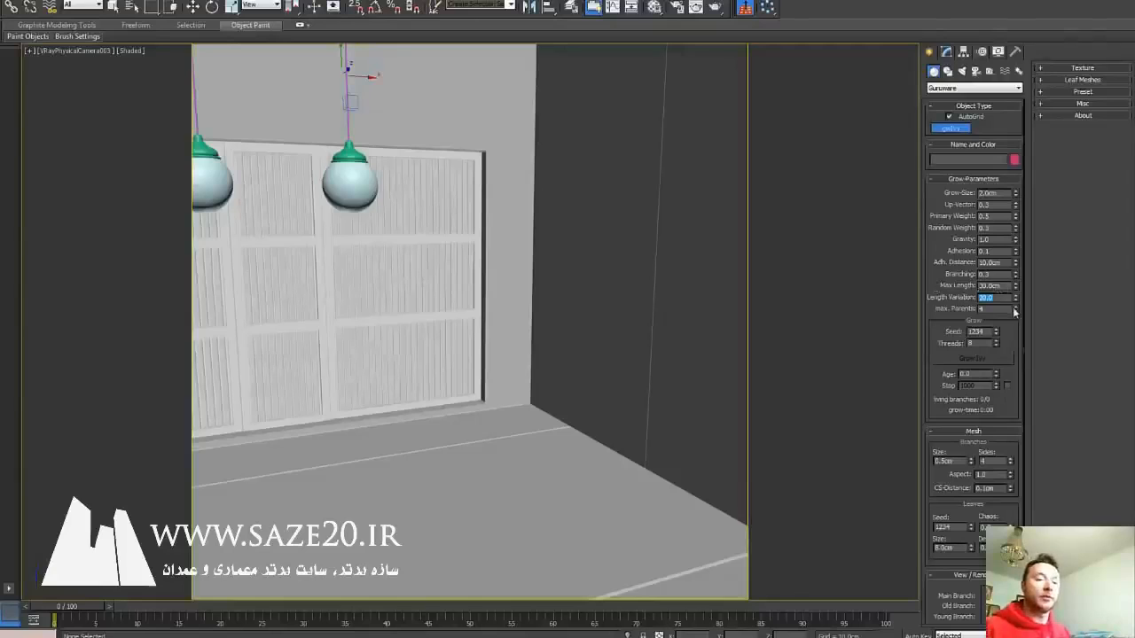
click(508, 408)
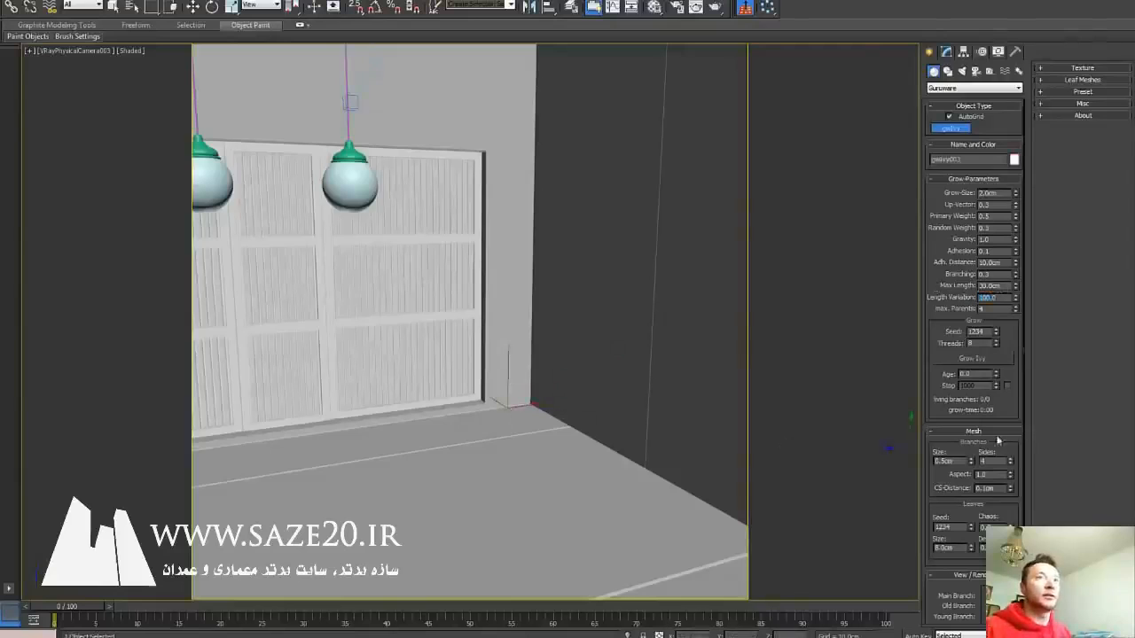
click(977, 359)
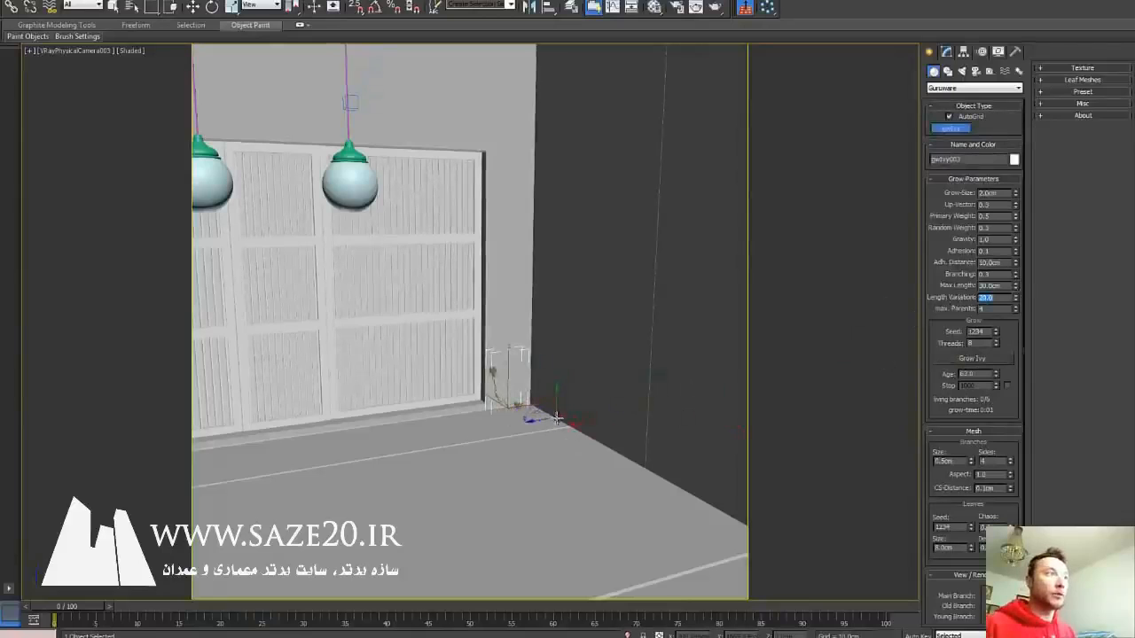
Grow two more ivies along the dark side wall, with Length Variation 20.0 and 1.0, pausing the growth of each.
click(971, 359)
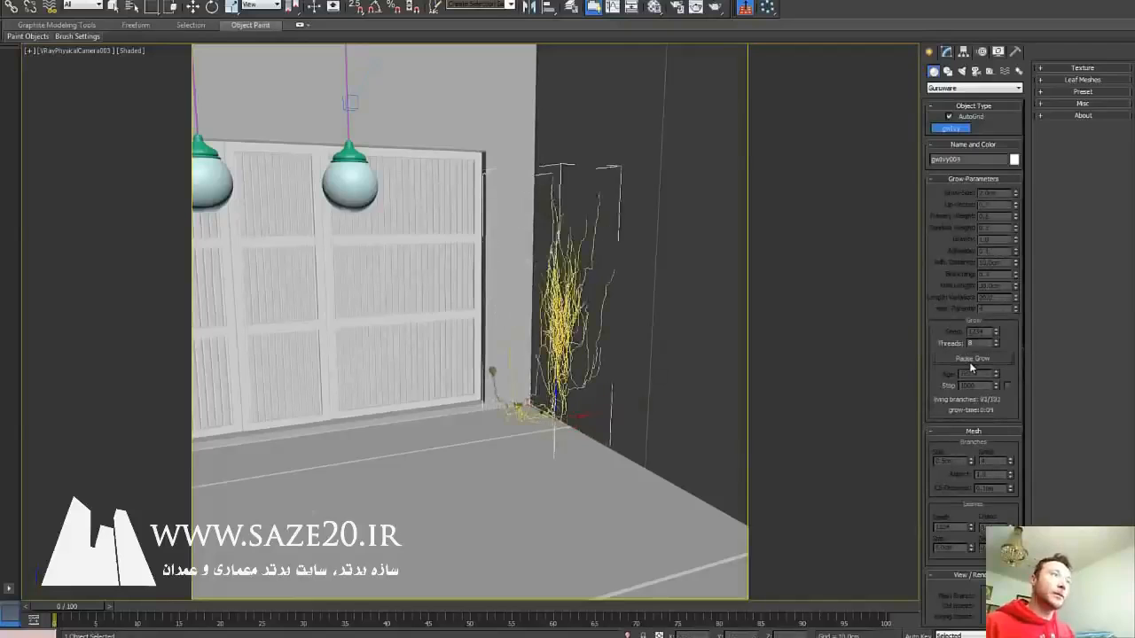
click(971, 358)
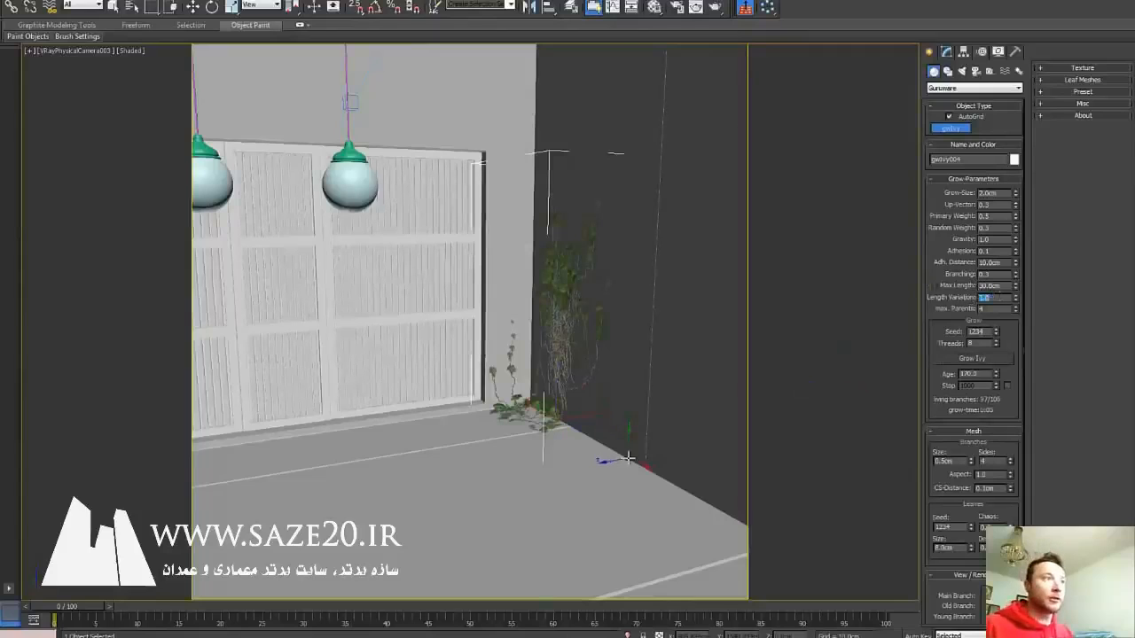
click(628, 461)
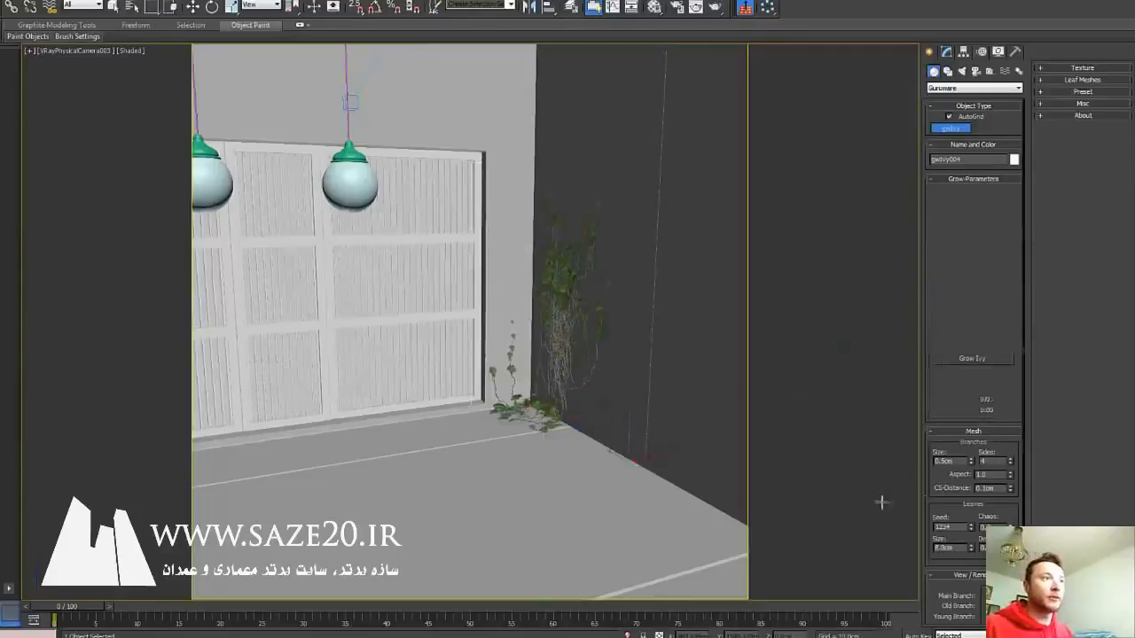
click(974, 358)
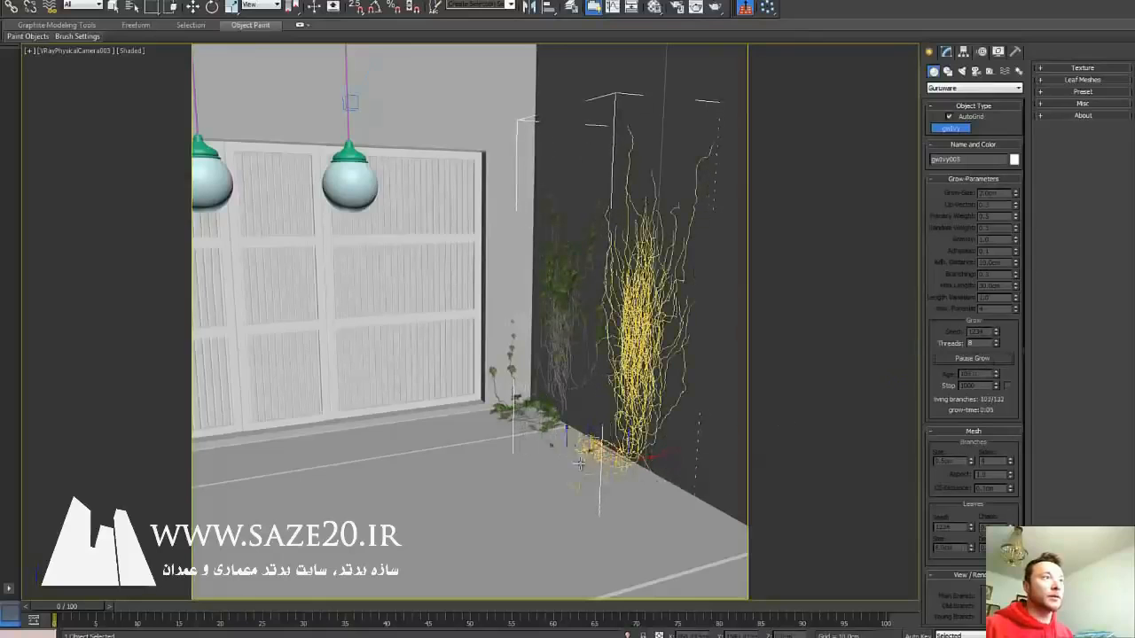
click(972, 359)
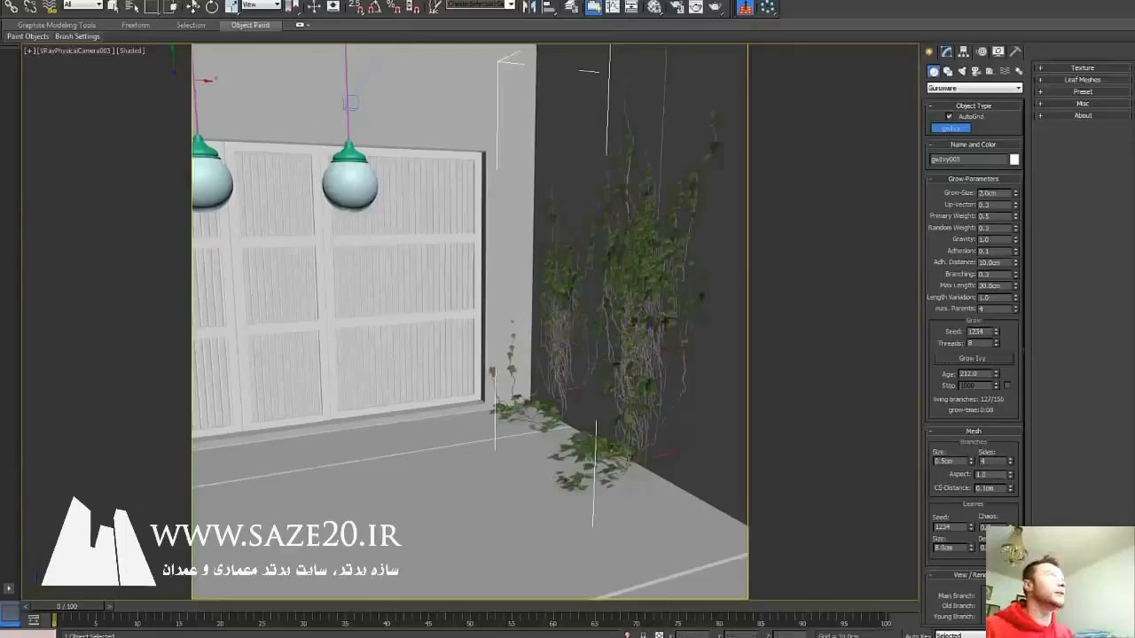
Delete the three ivies grown for the Length Variation comparison.
click(195, 6)
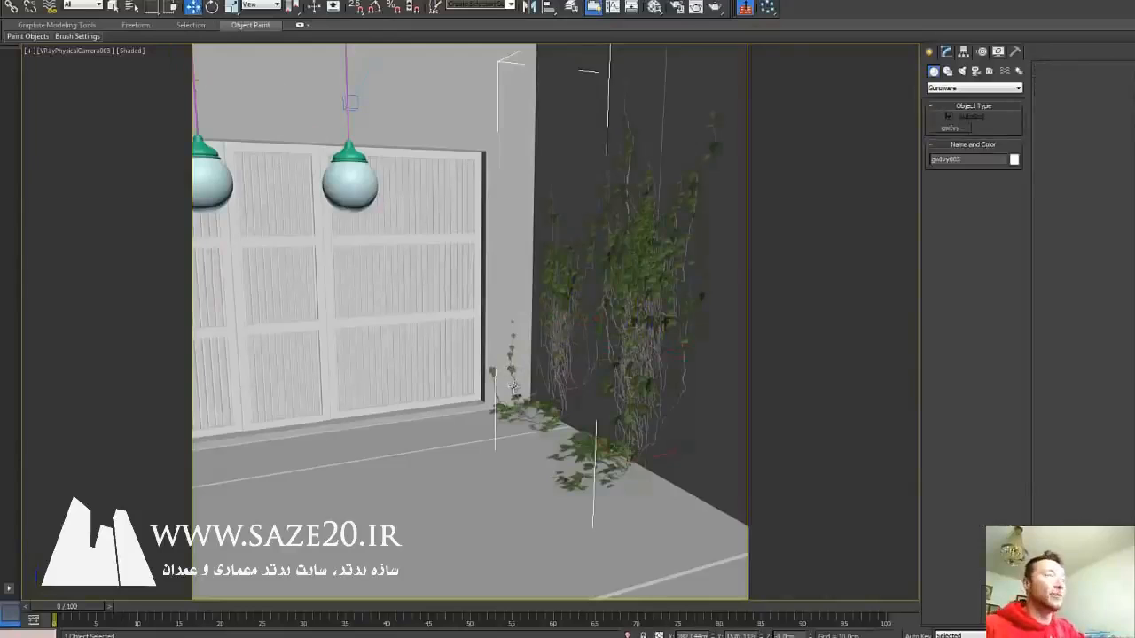
key(Delete)
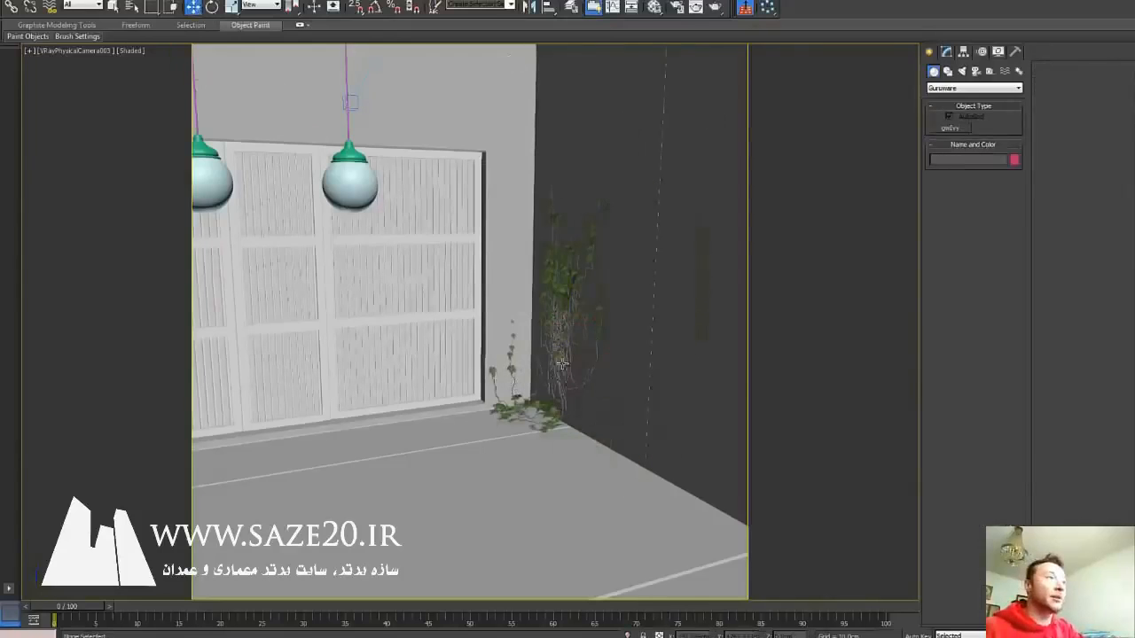
click(557, 368)
key(Delete)
click(495, 393)
key(Delete)
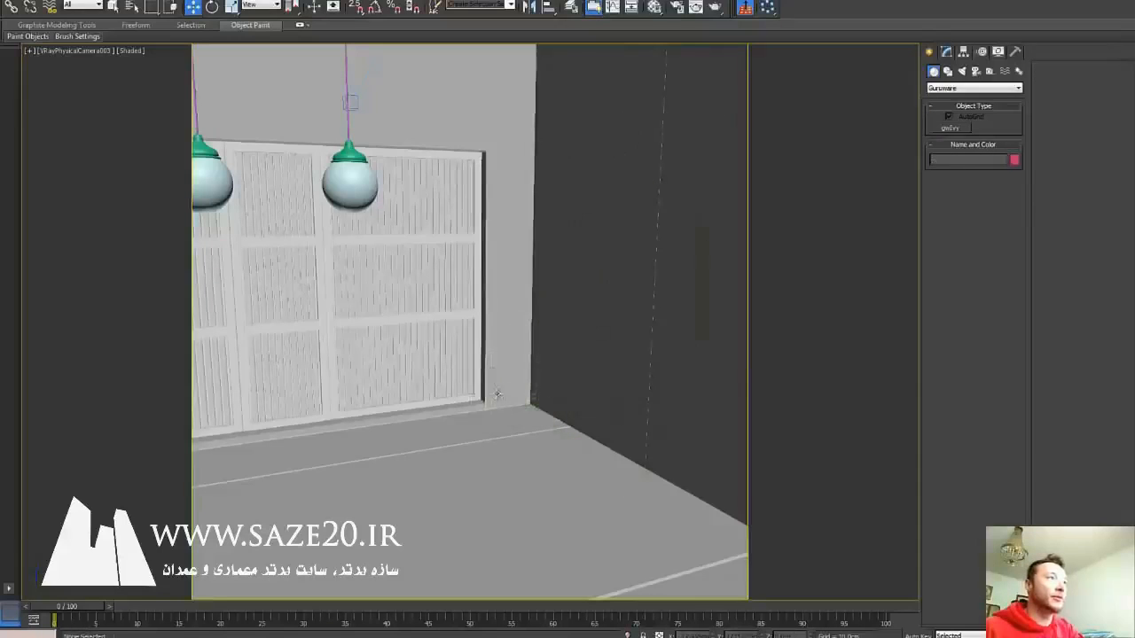
Set Length Variation to 20.0 with max. Parents 4, plant a new gwIvy at the wall corner, grow it and pause the growth.
click(950, 129)
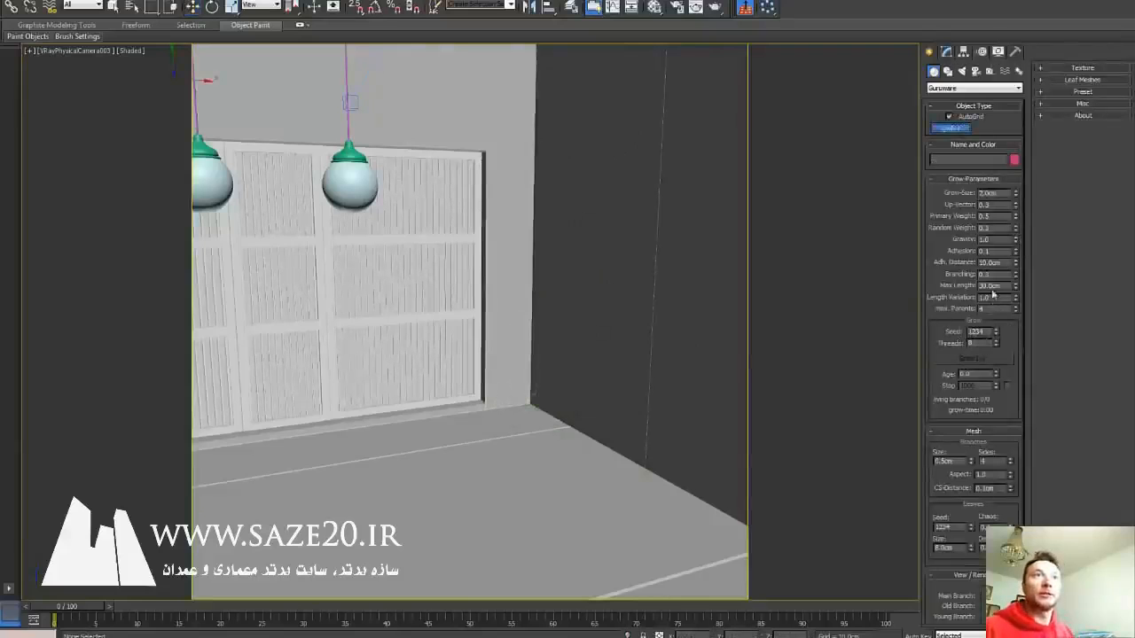
drag(1021, 341, 1021, 326)
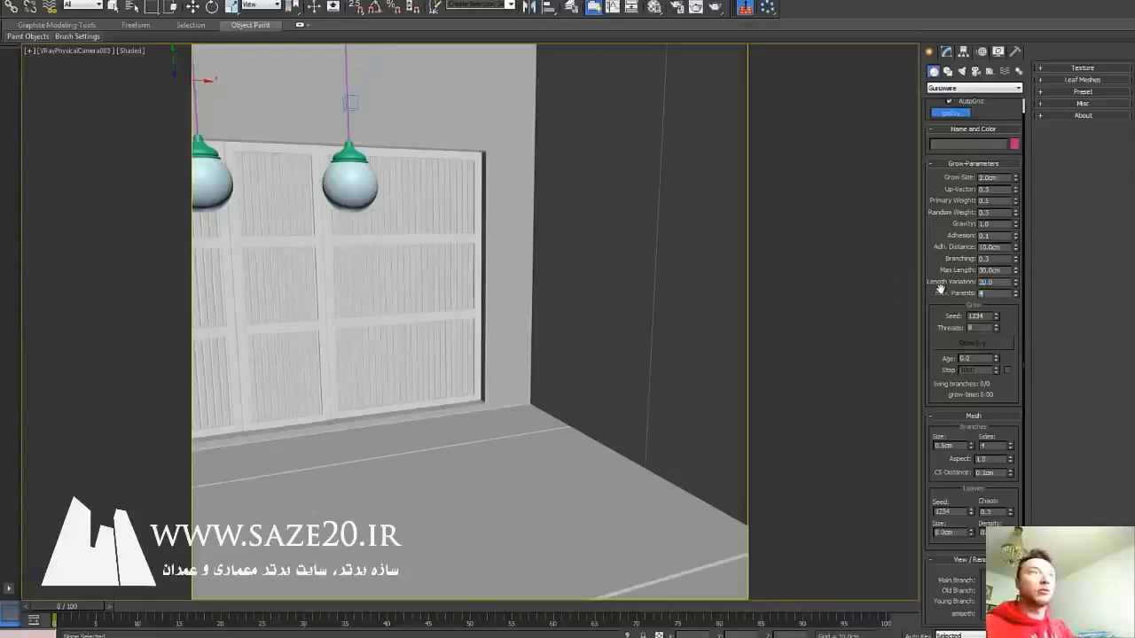
click(521, 406)
click(975, 344)
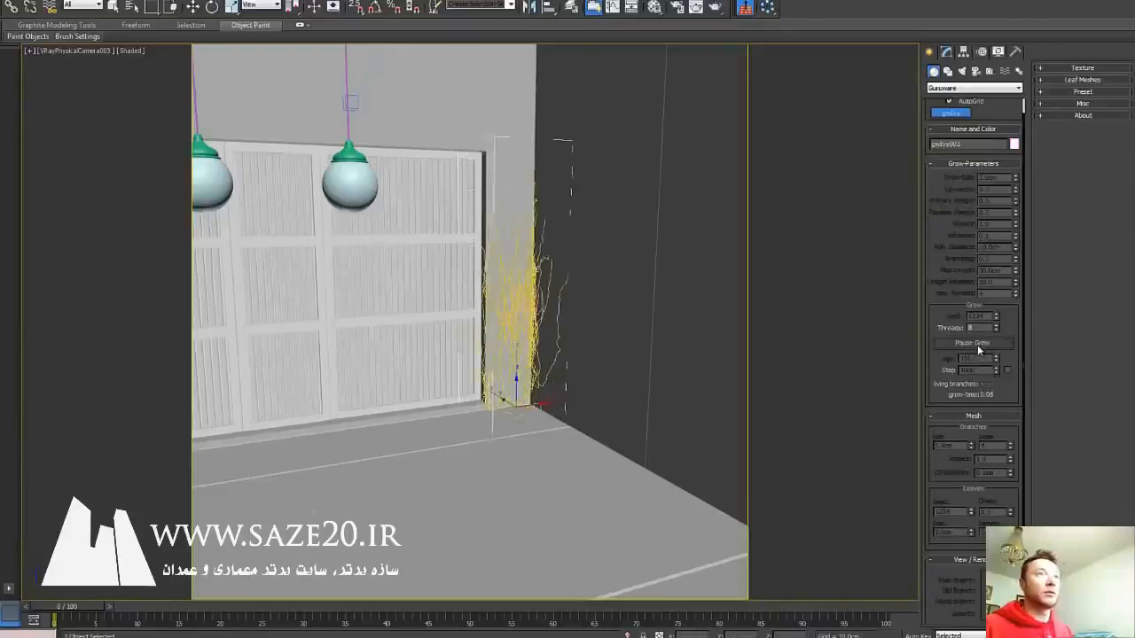
click(977, 344)
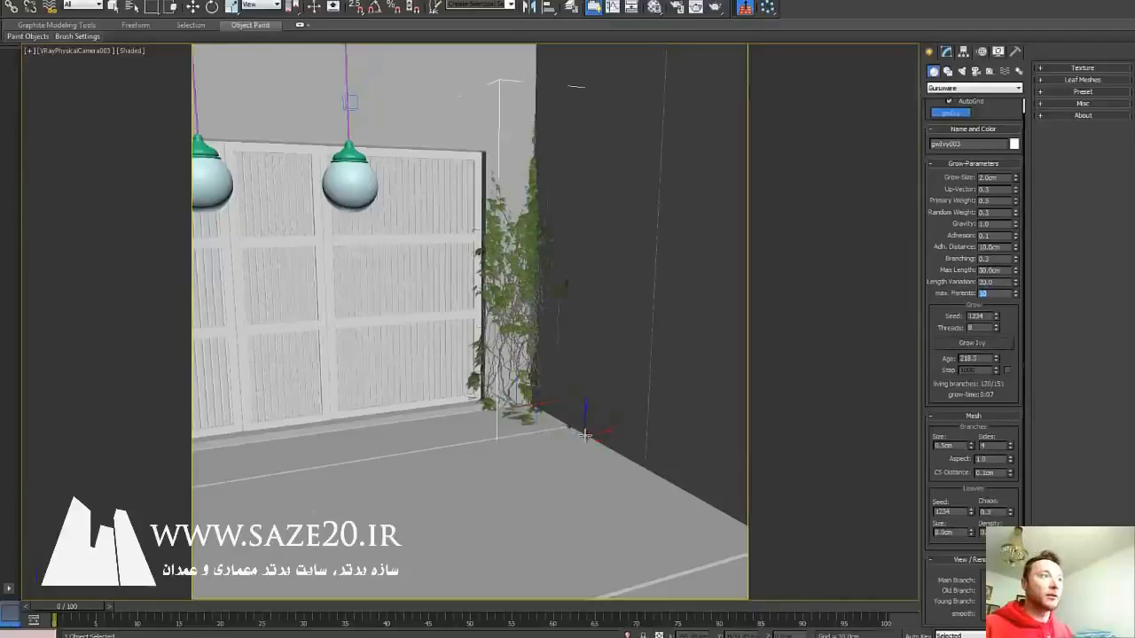
Grow a second ivy at the base of the dark side wall with max. Parents 10, pausing its growth.
click(590, 435)
click(968, 344)
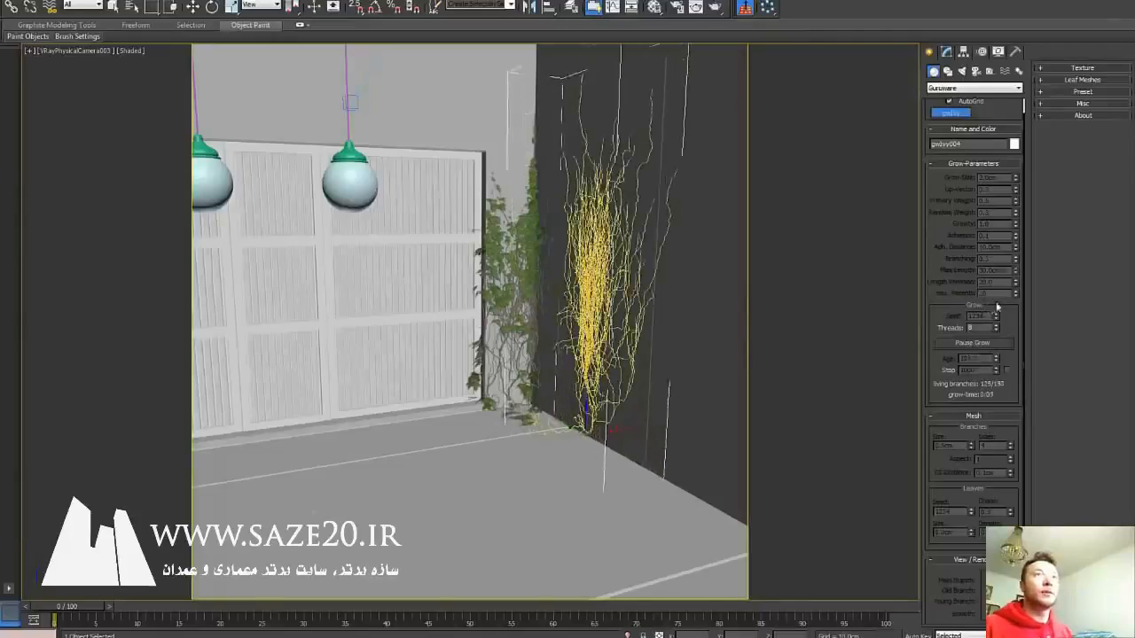
click(991, 343)
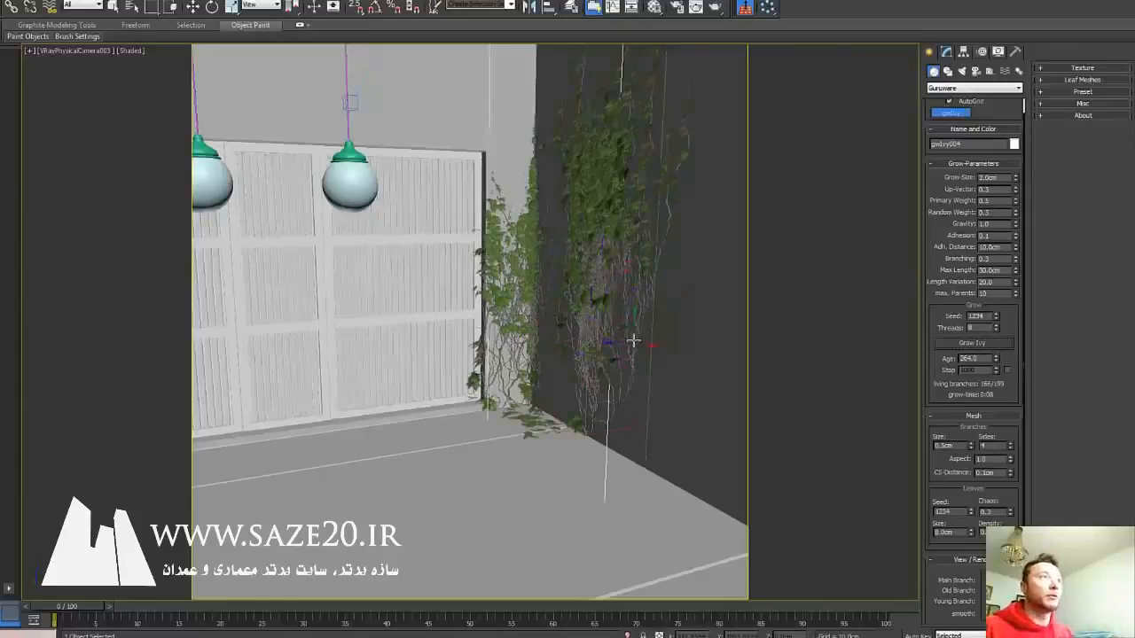
Delete the two ivies grown for the max. Parents comparison.
click(193, 6)
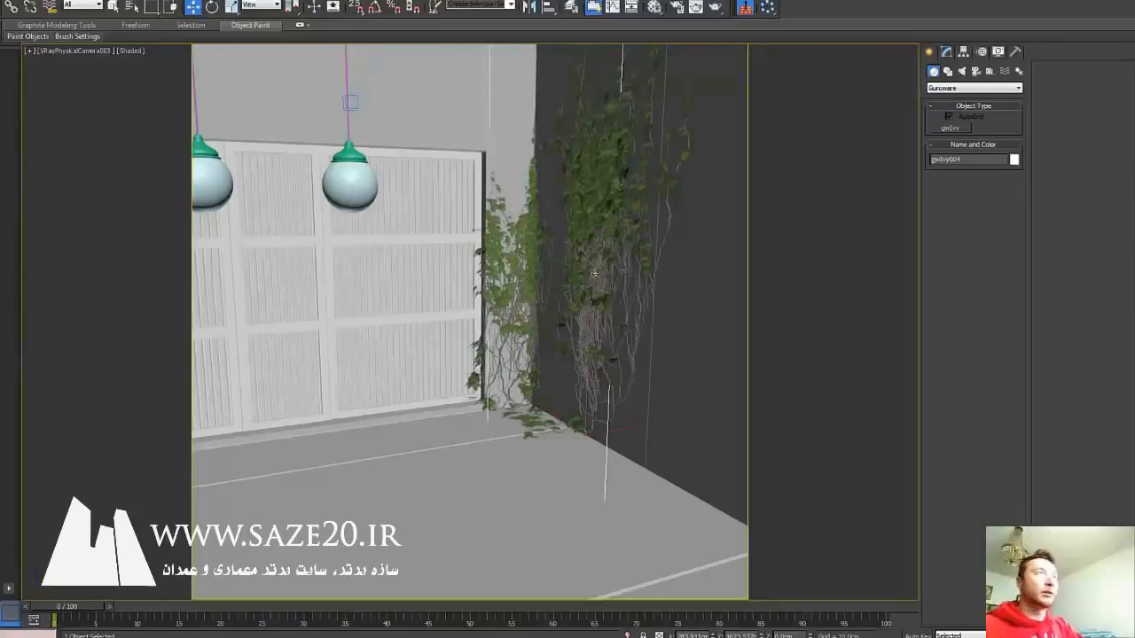
key(Delete)
click(521, 286)
key(Delete)
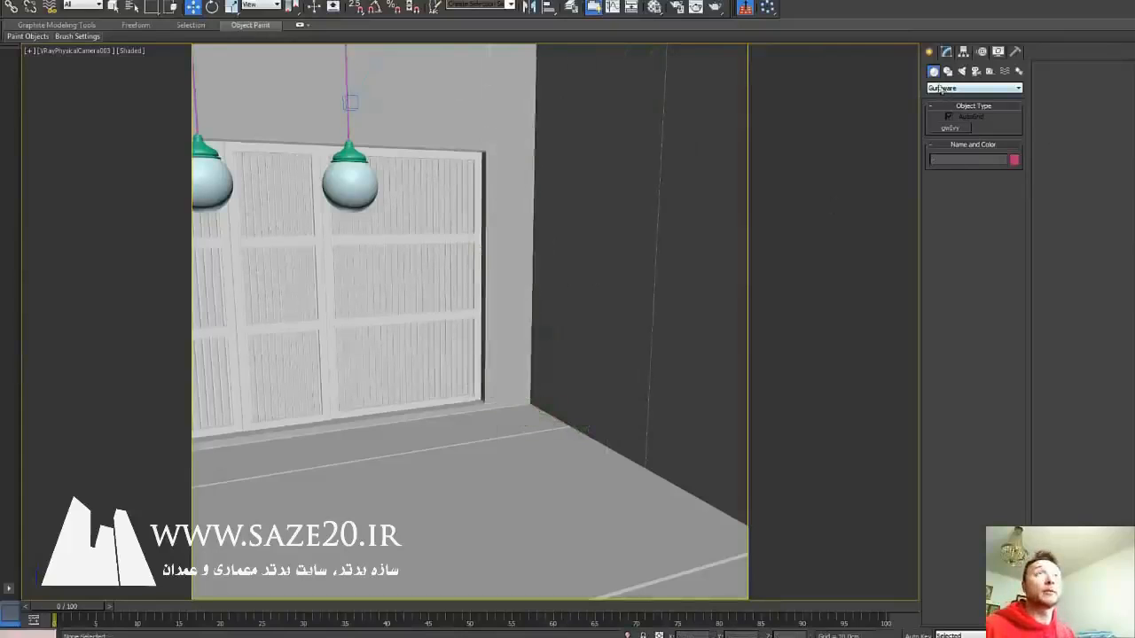
Start a new gwIvy with max. Parents set to 4 and review its growth Seed and Threads settings.
click(954, 129)
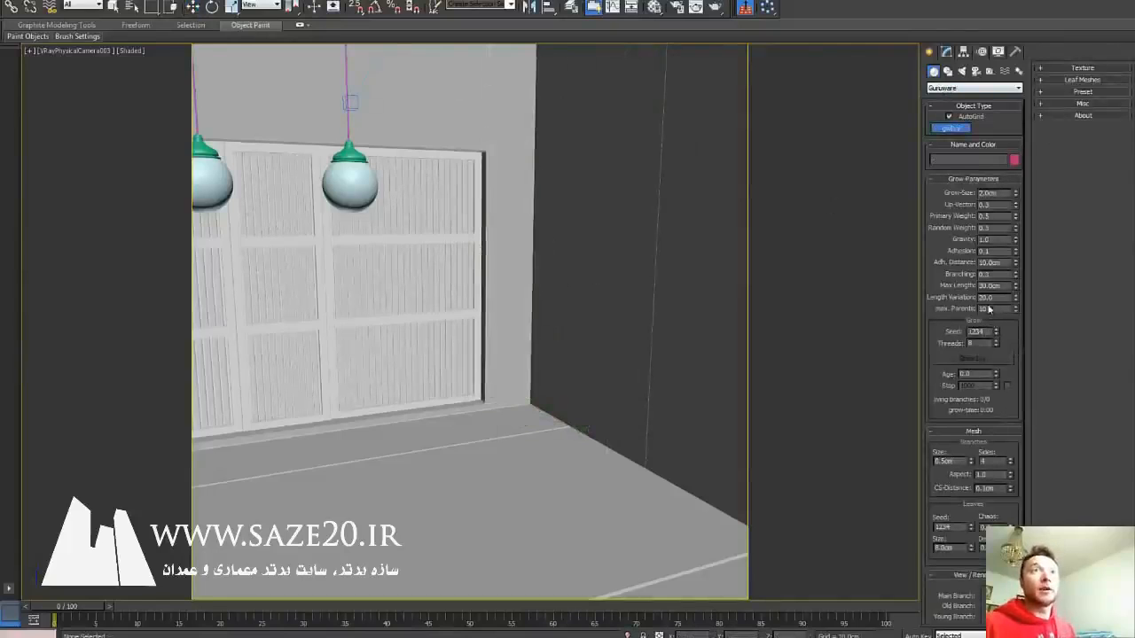
drag(989, 310, 969, 308)
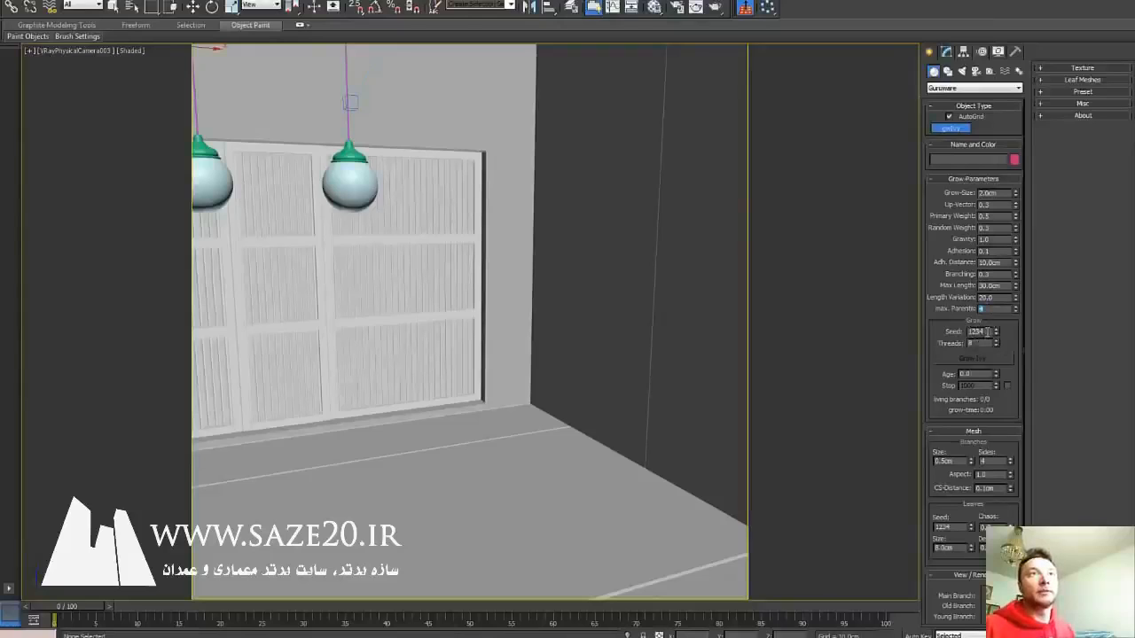
drag(986, 332, 963, 335)
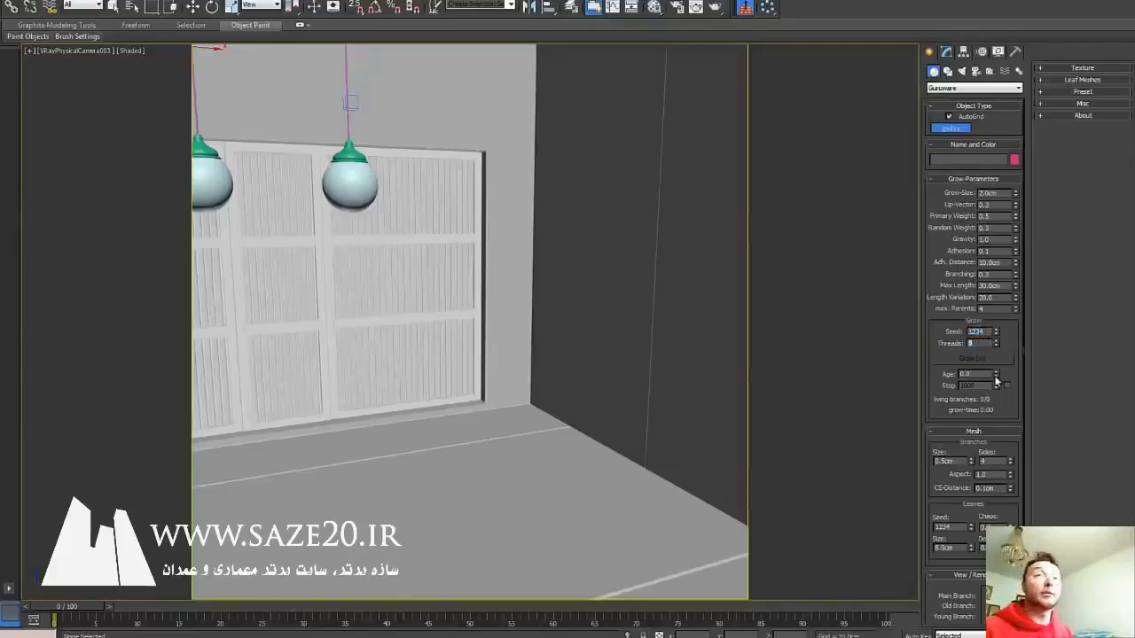
key(Tab)
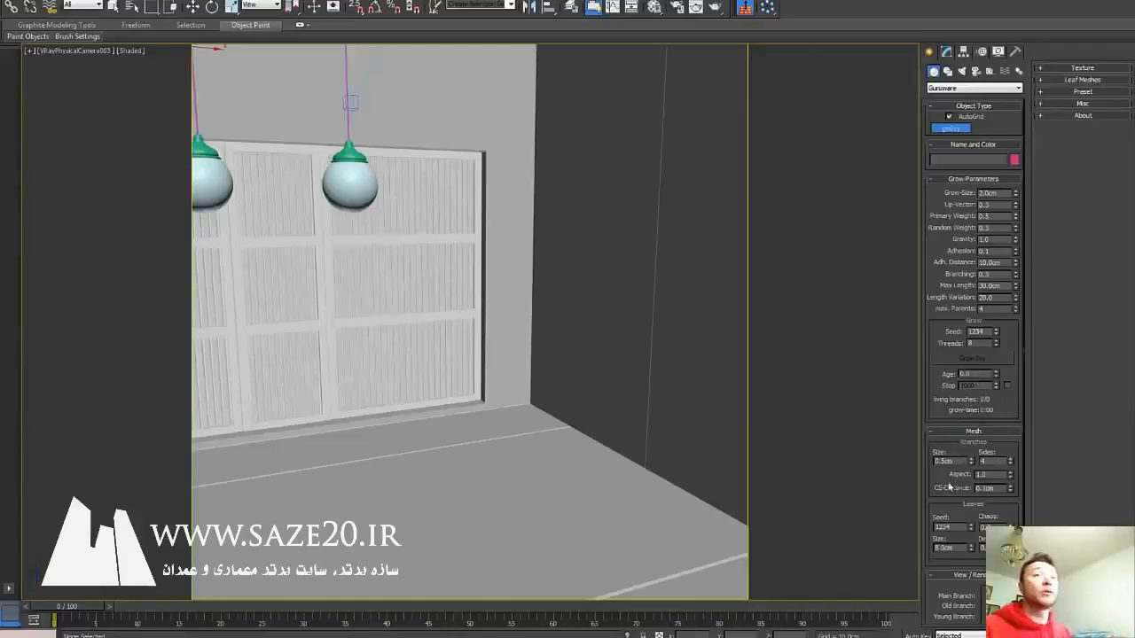
Examine the branch mesh settings Size, Sides and Aspect.
scroll(966, 470, down, 1)
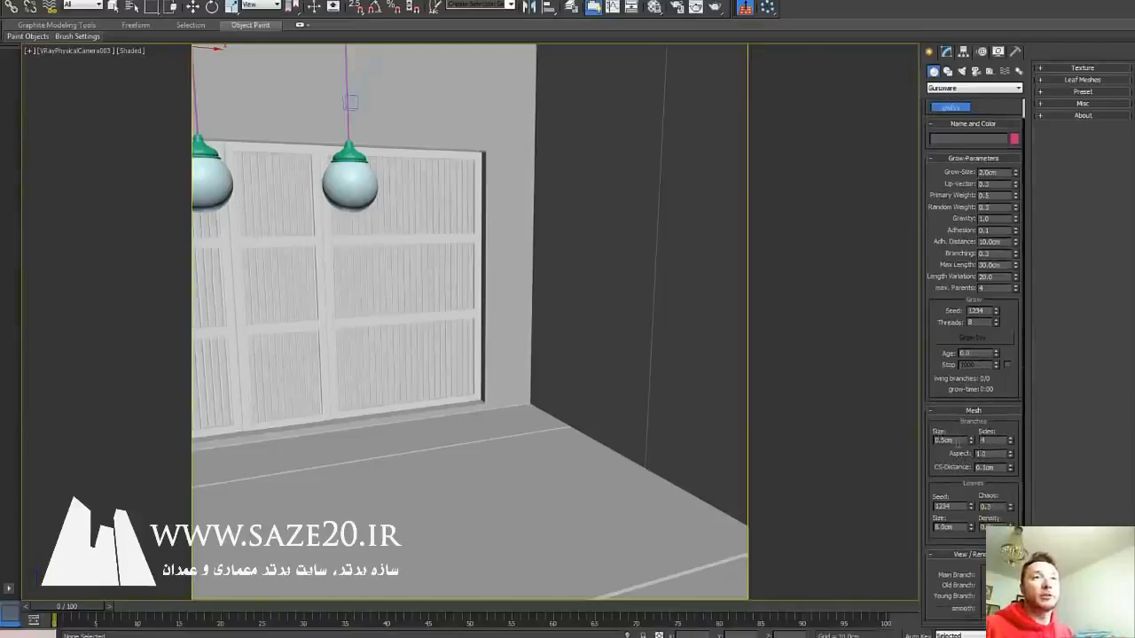
double_click(945, 439)
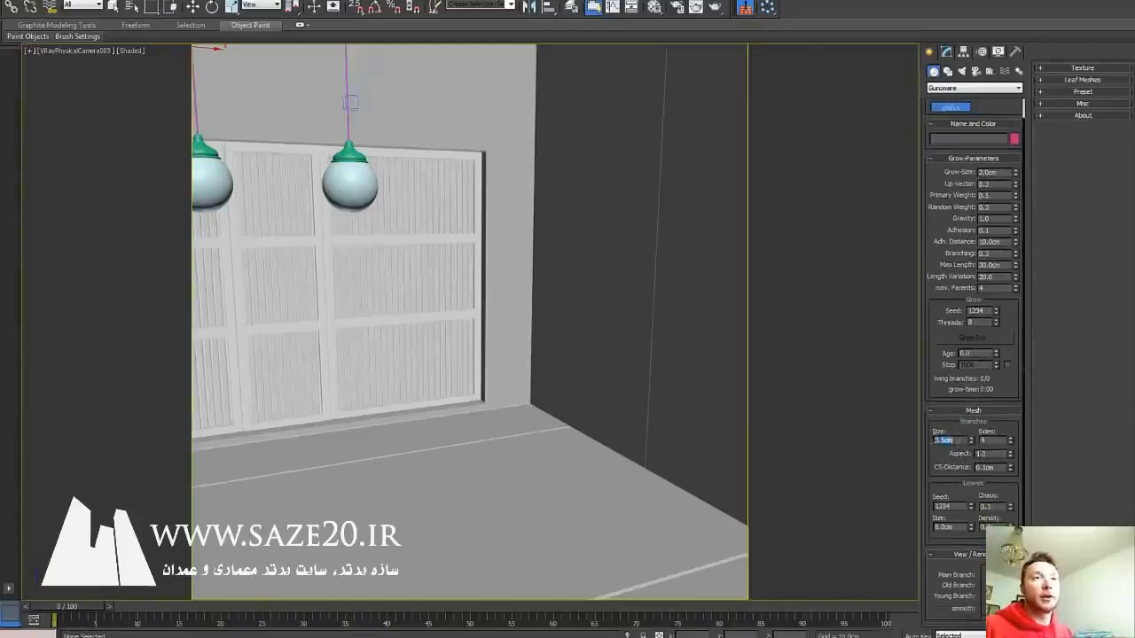
double_click(984, 441)
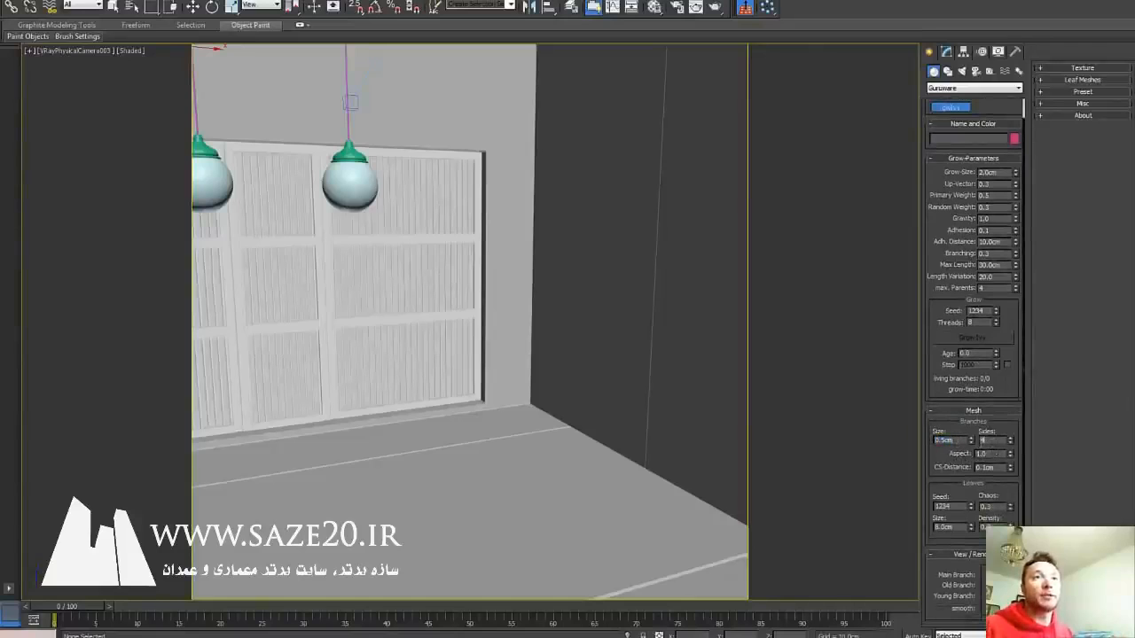
double_click(980, 453)
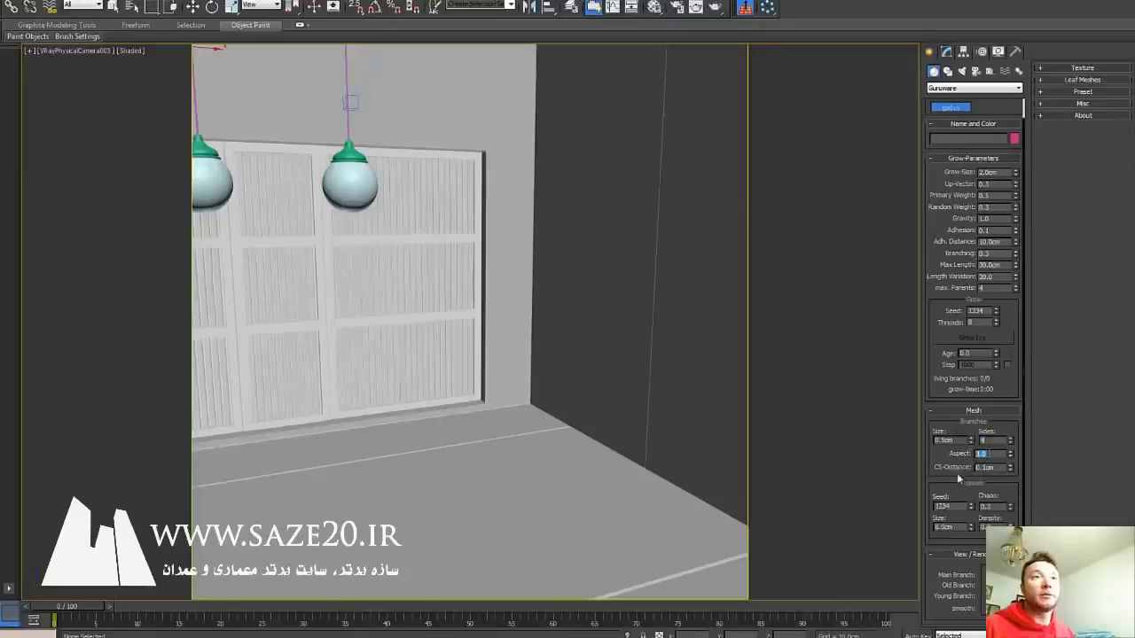
Set the branch mesh CS-Distance to 1.0 cm.
double_click(993, 468)
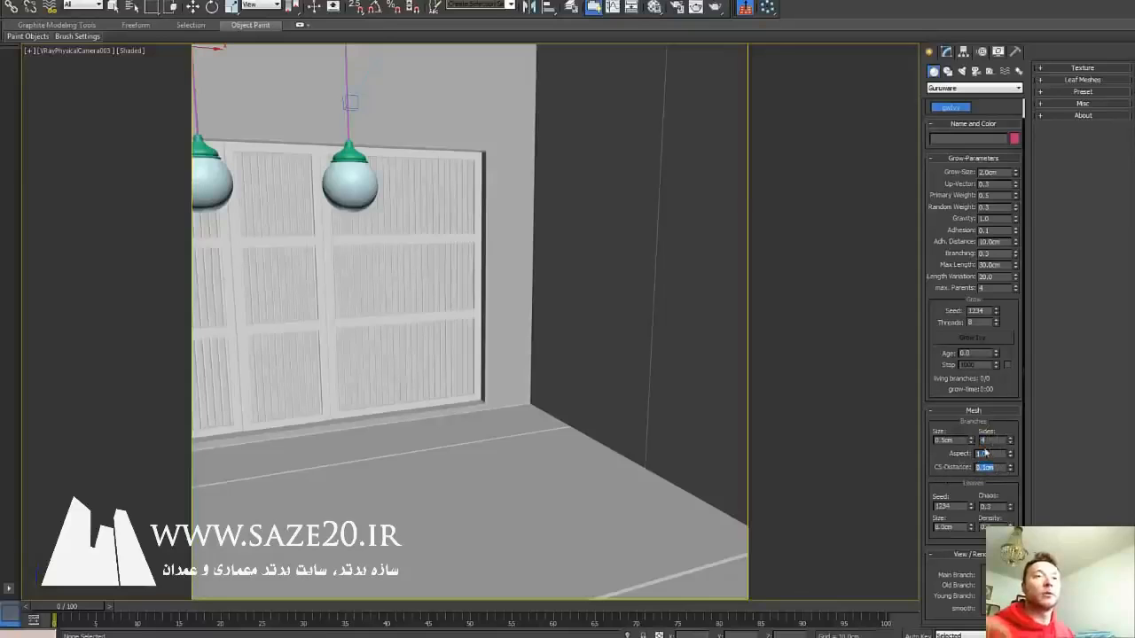
text(0.098)
key(Return)
scroll(981, 507, up, 1)
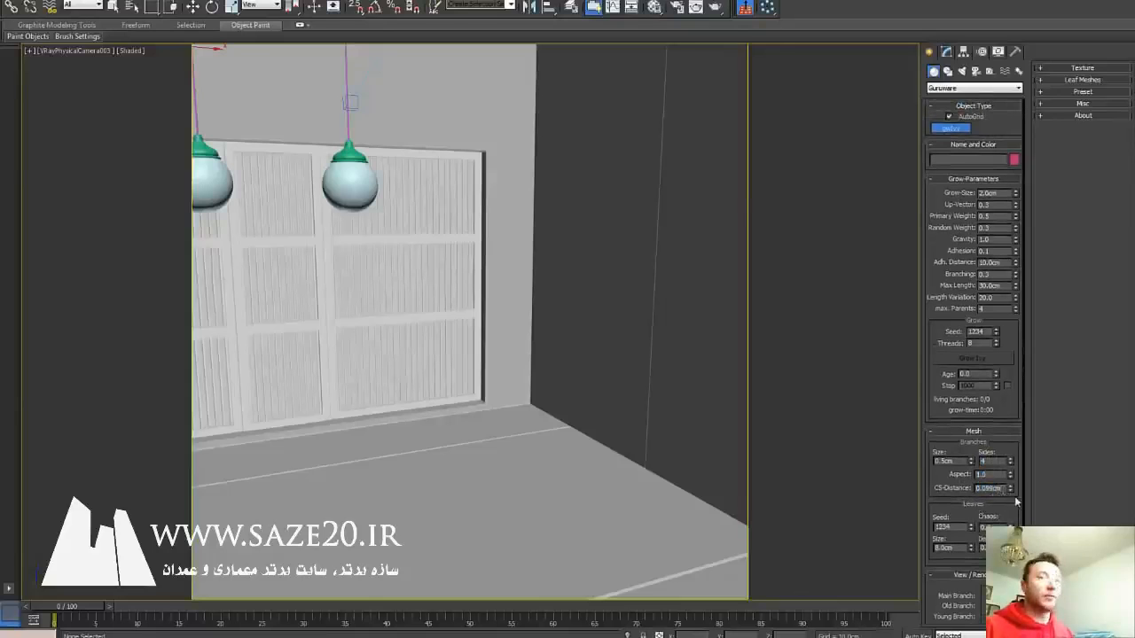
drag(1002, 488, 936, 484)
text(1)
key(Return)
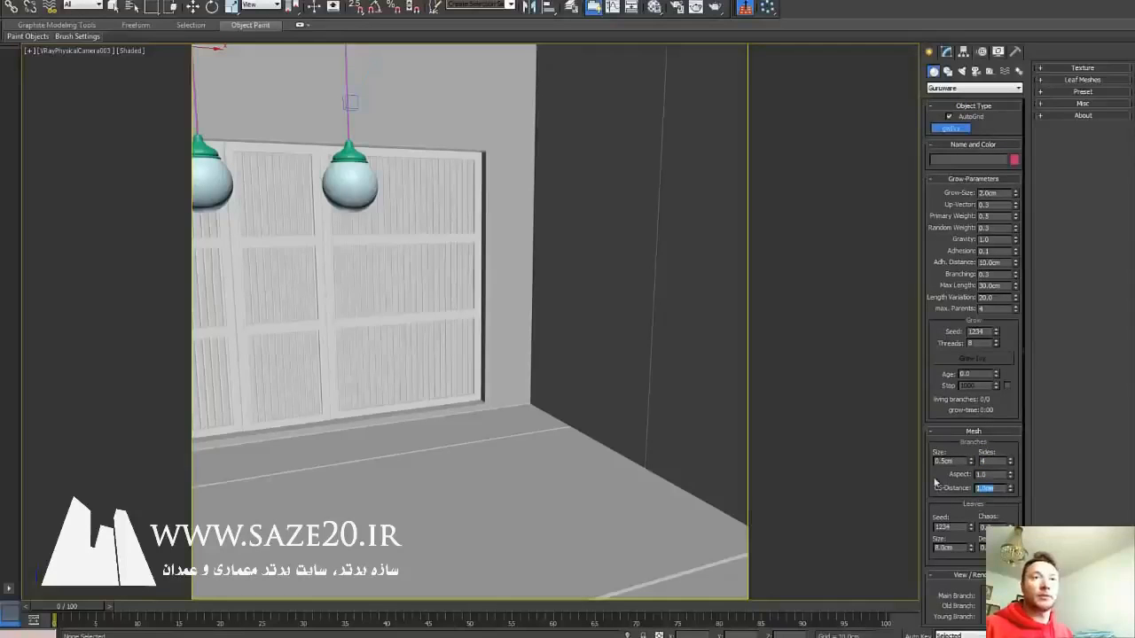
Review the leaf Seed, plant a new ivy at the wall corner and grow it up the wall, pausing the growth.
scroll(956, 512, down, 1)
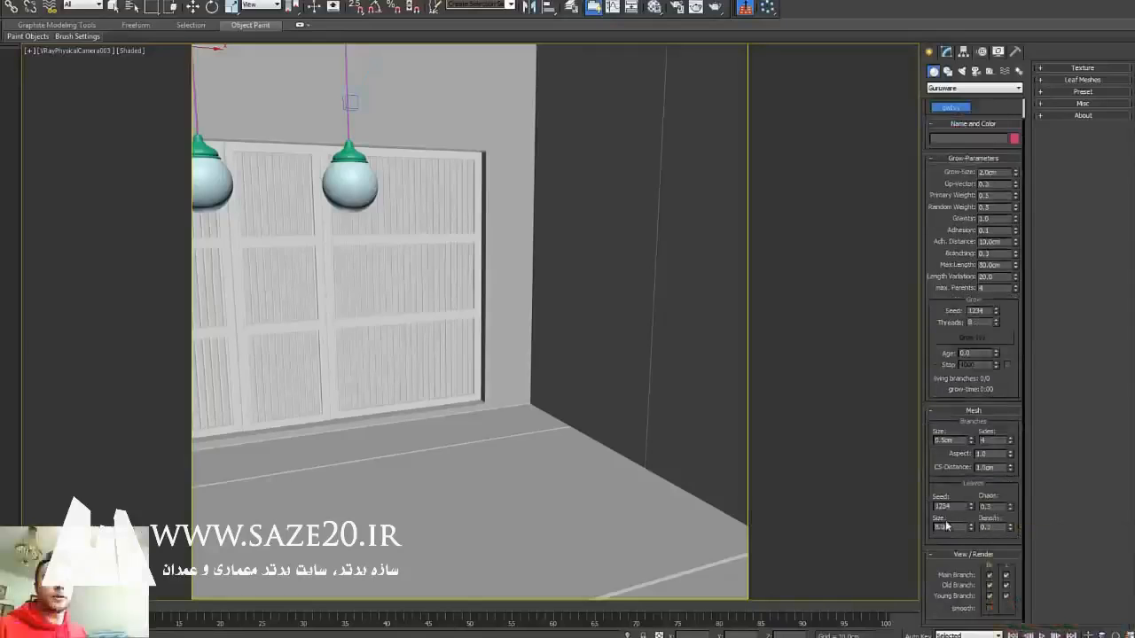
drag(951, 506, 920, 504)
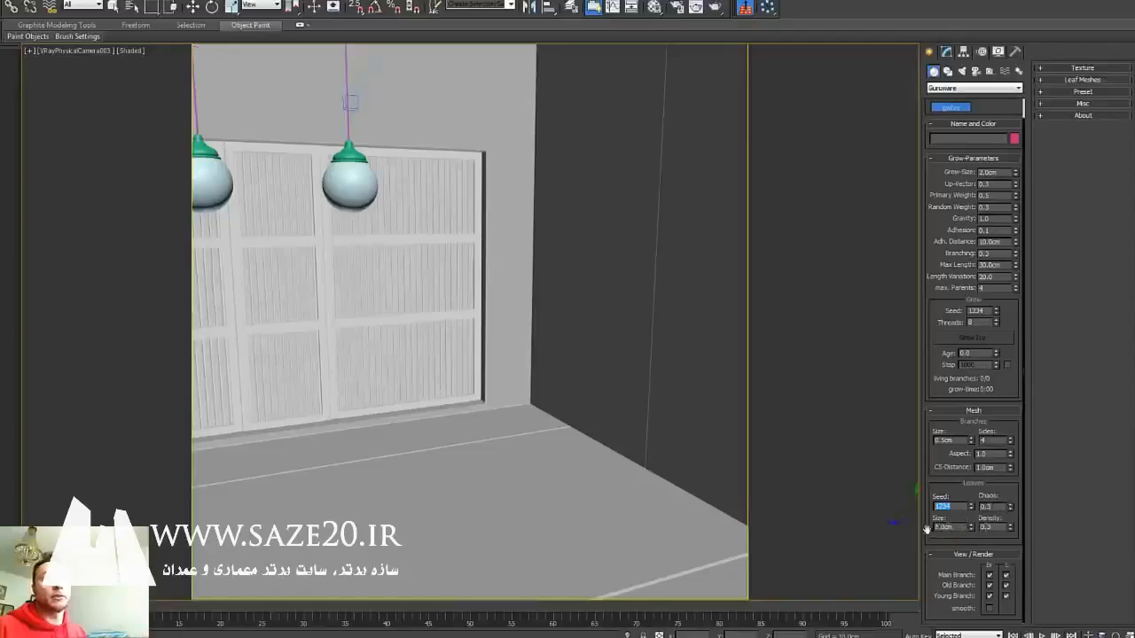
click(514, 405)
click(970, 337)
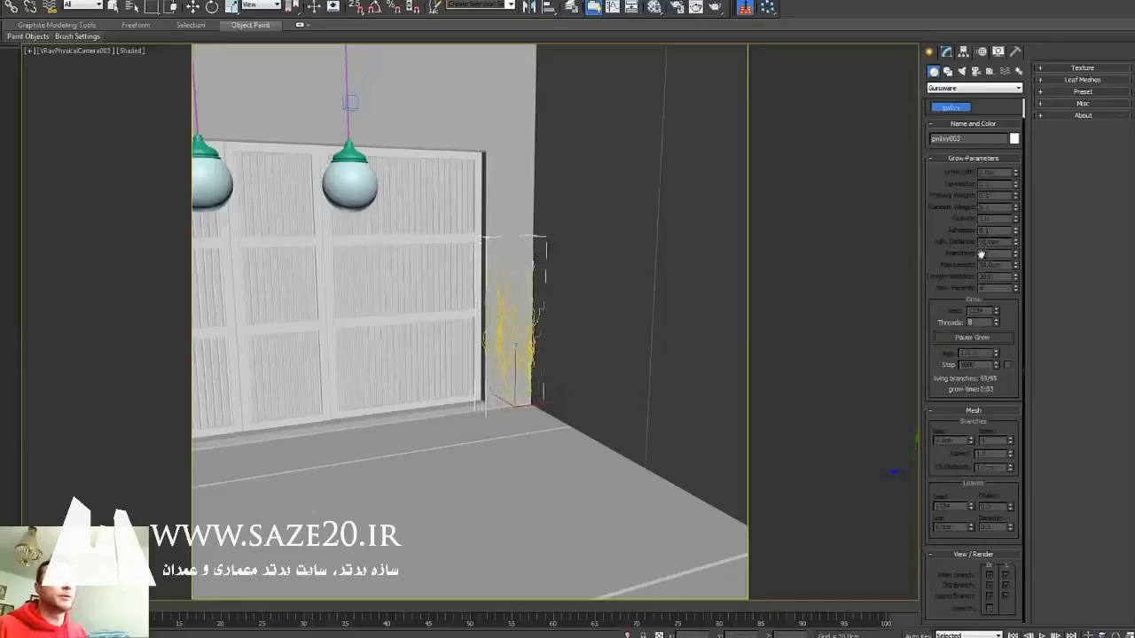
click(988, 336)
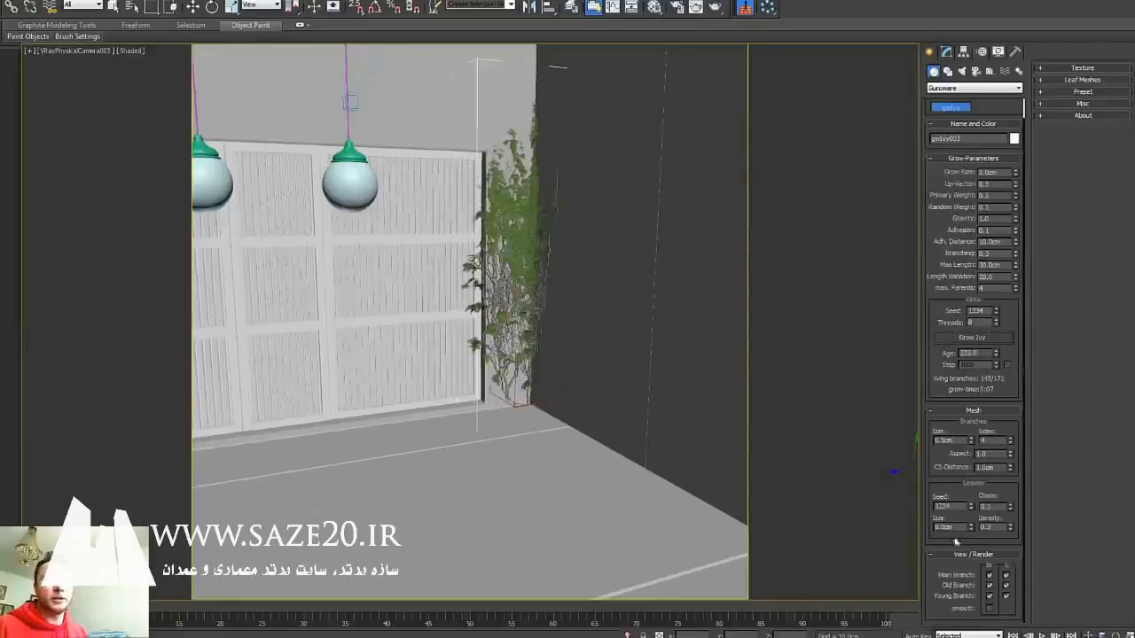
Set the corner ivy's leaf Size to 20.0 cm and leaf Density to 0.5.
drag(959, 527, 933, 527)
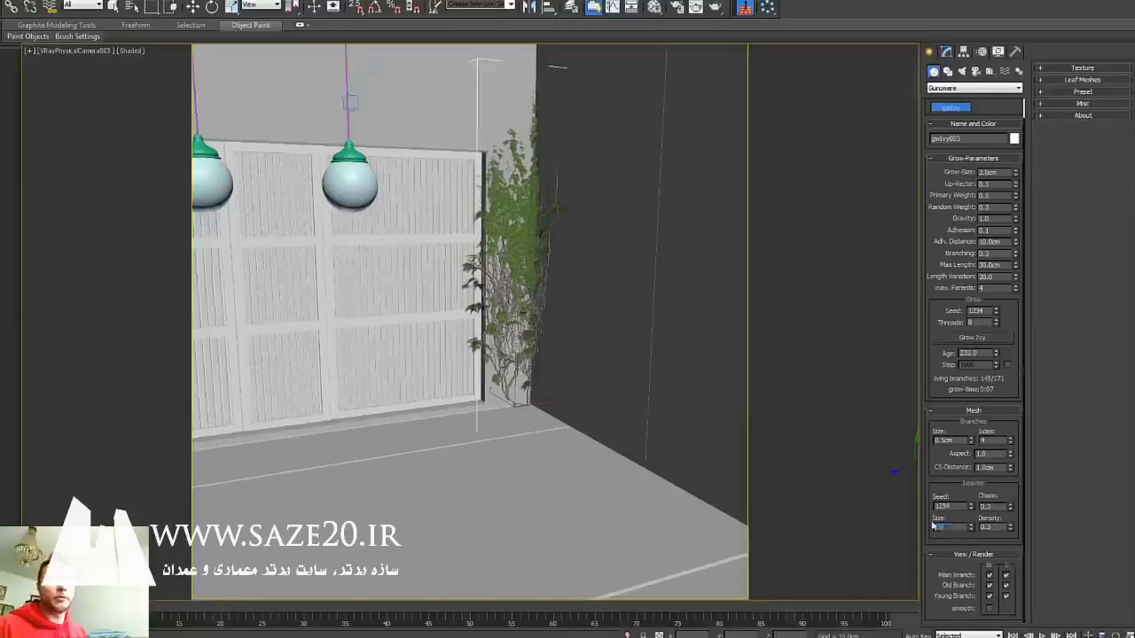
text(10)
key(Return)
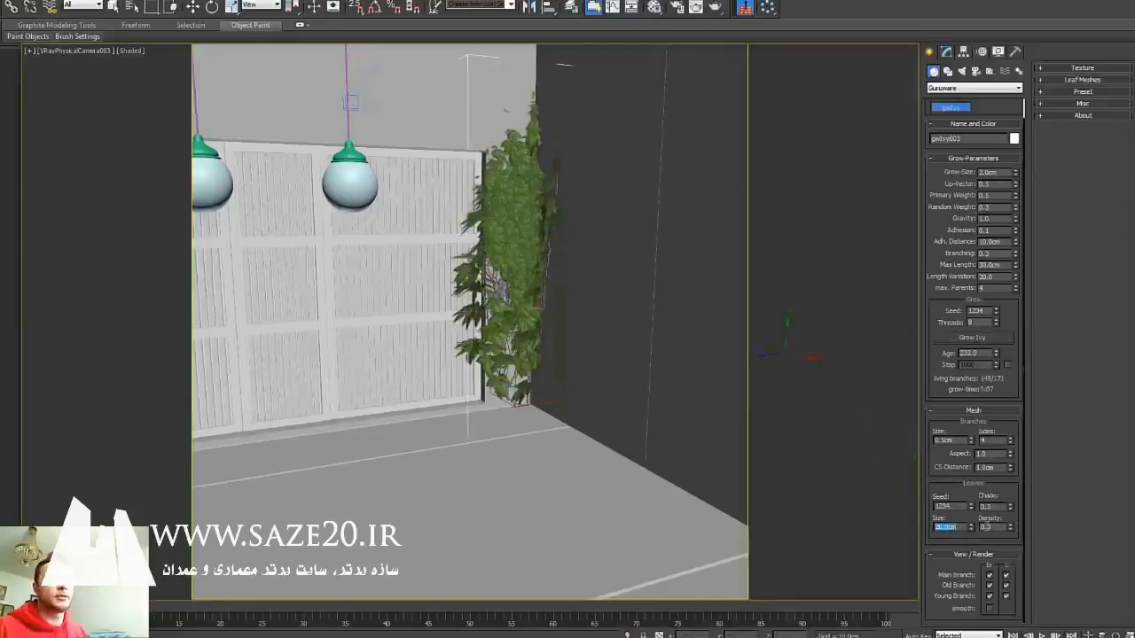
drag(988, 526, 1019, 526)
text(5)
key(Return)
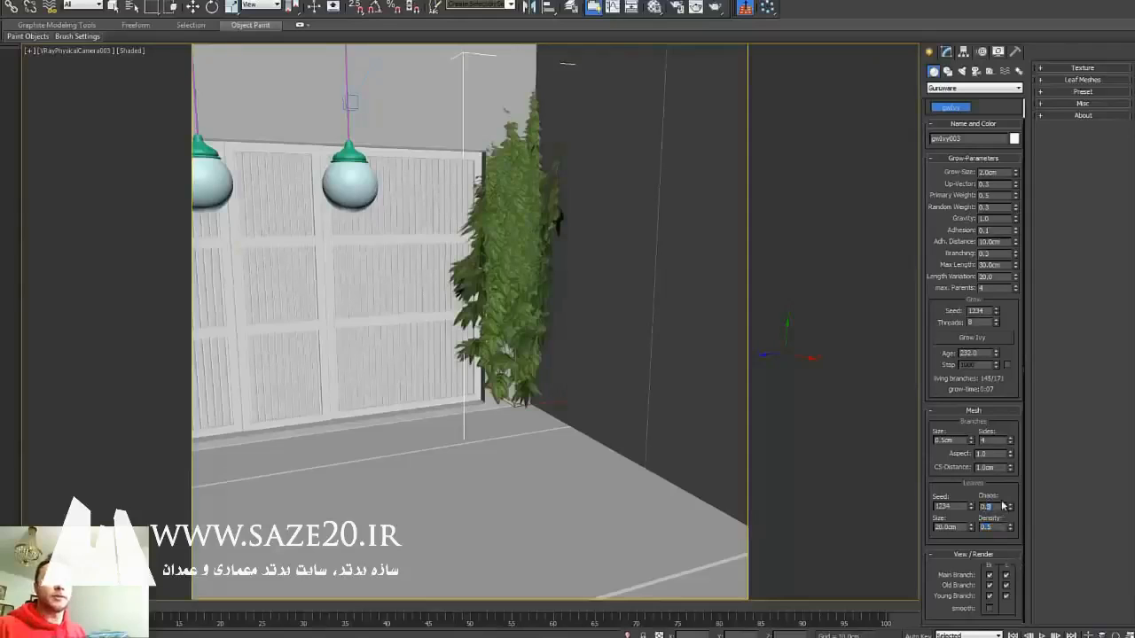
Try leaf Chaos at 0.0, set it to 1.0, and change the leaf Seed to 1418.
text(0)
key(Return)
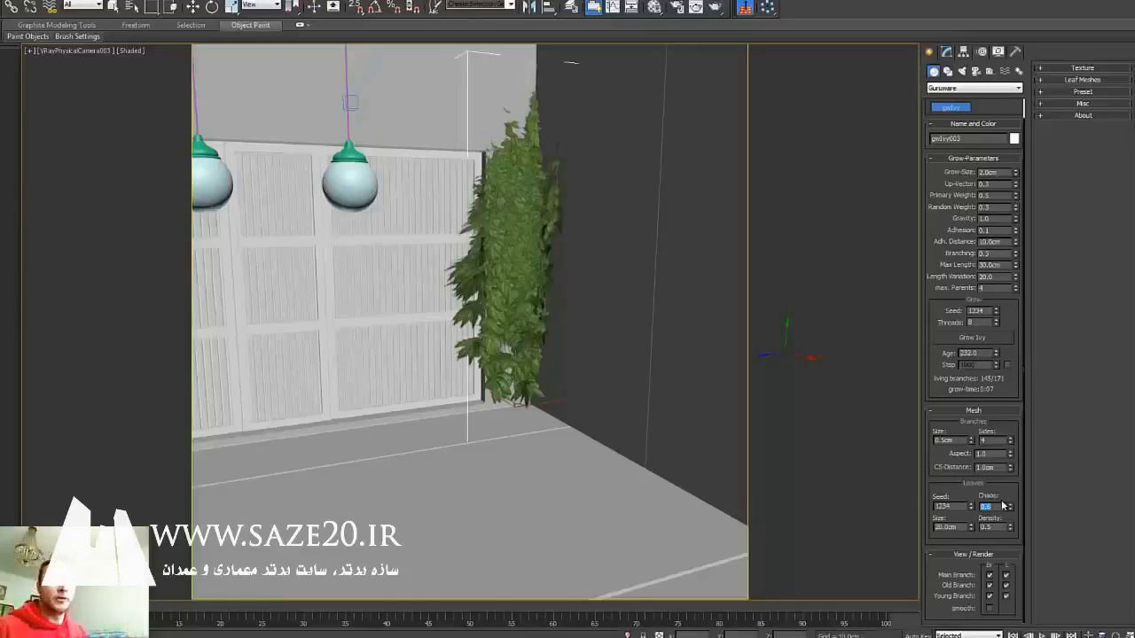
key(Return)
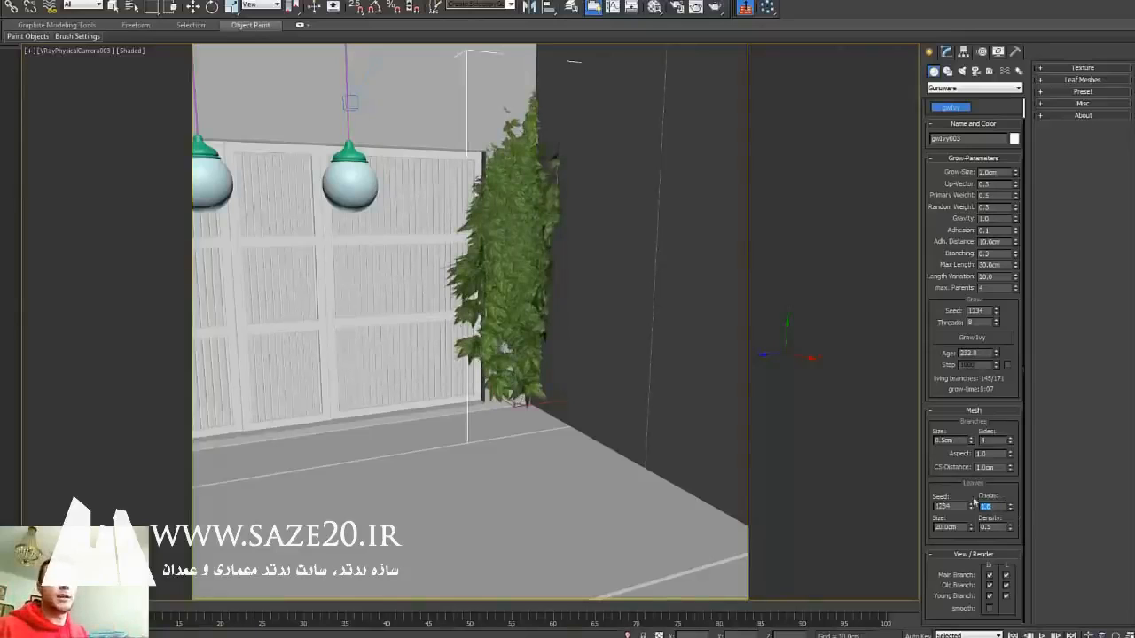
drag(971, 508, 953, 397)
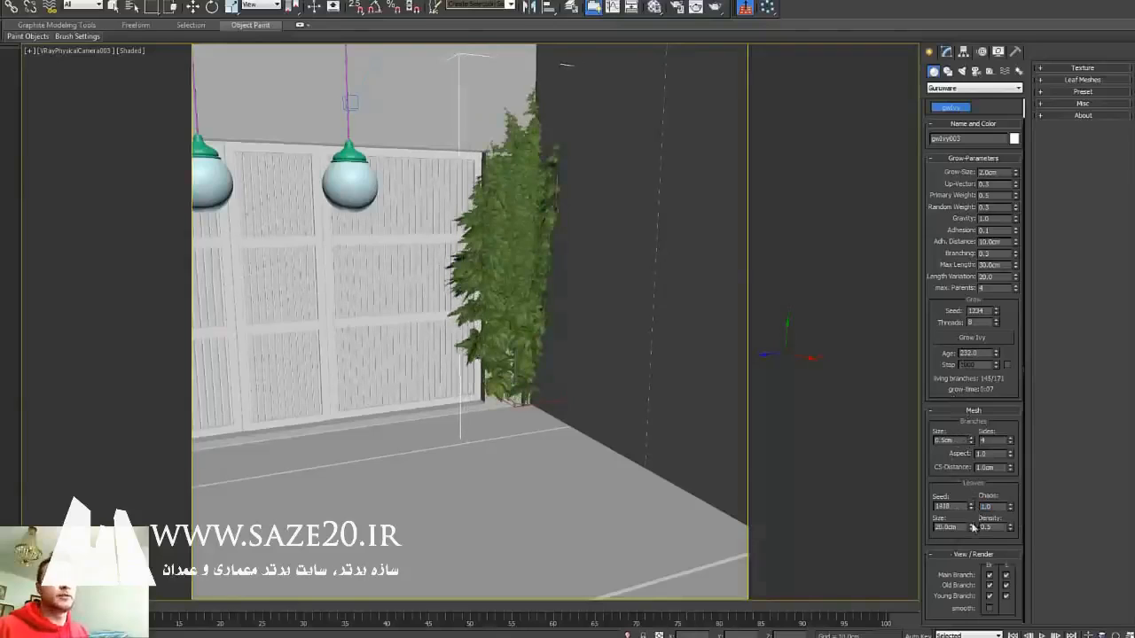
Reduce the corner ivy's leaf Size to 10.0 cm and further down to 1.0 cm.
drag(973, 527, 970, 472)
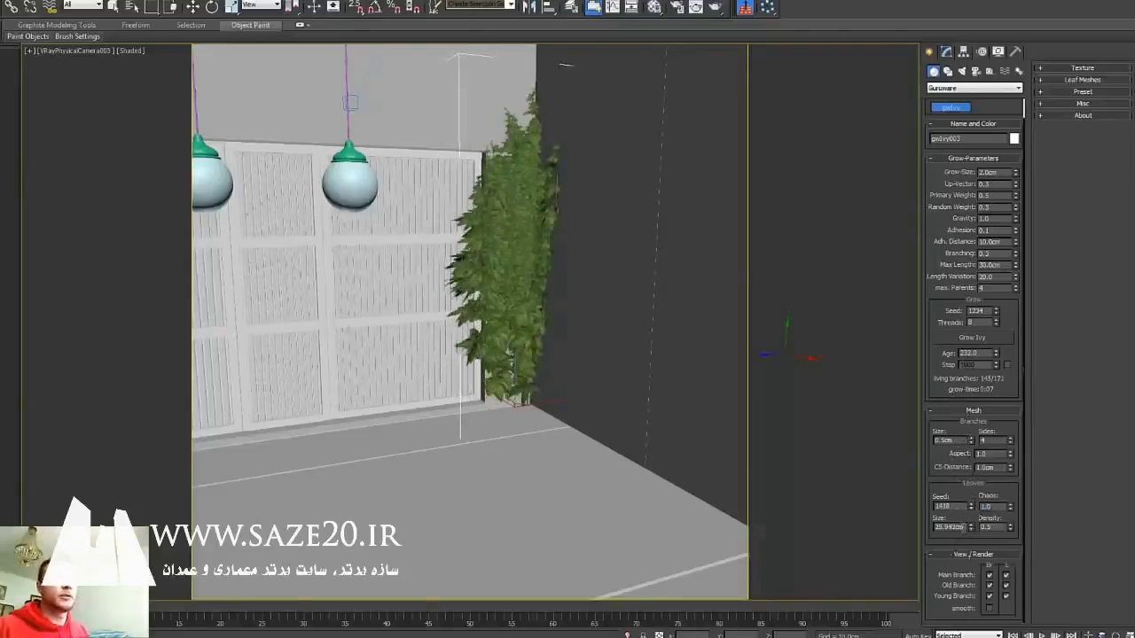
text(10)
key(Return)
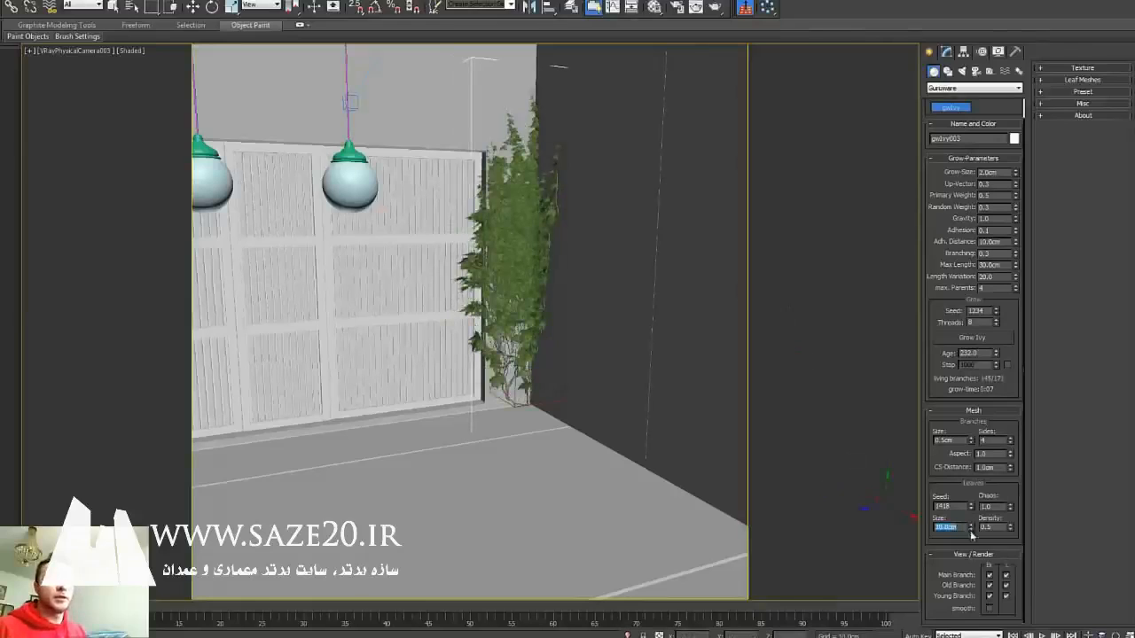
drag(972, 530, 969, 532)
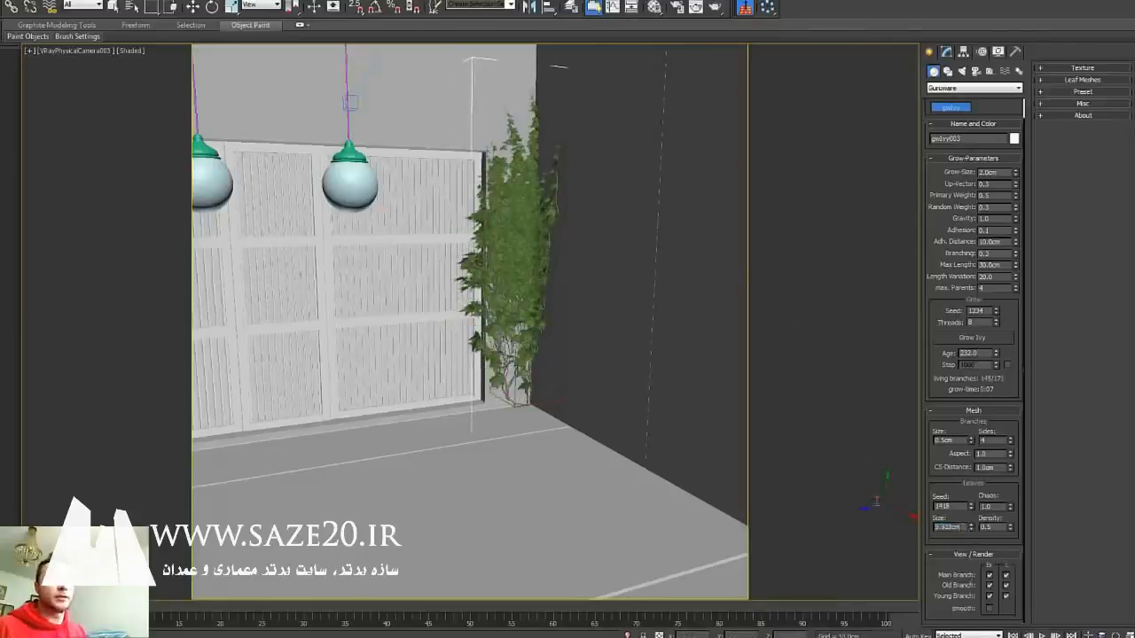
text(1)
key(Return)
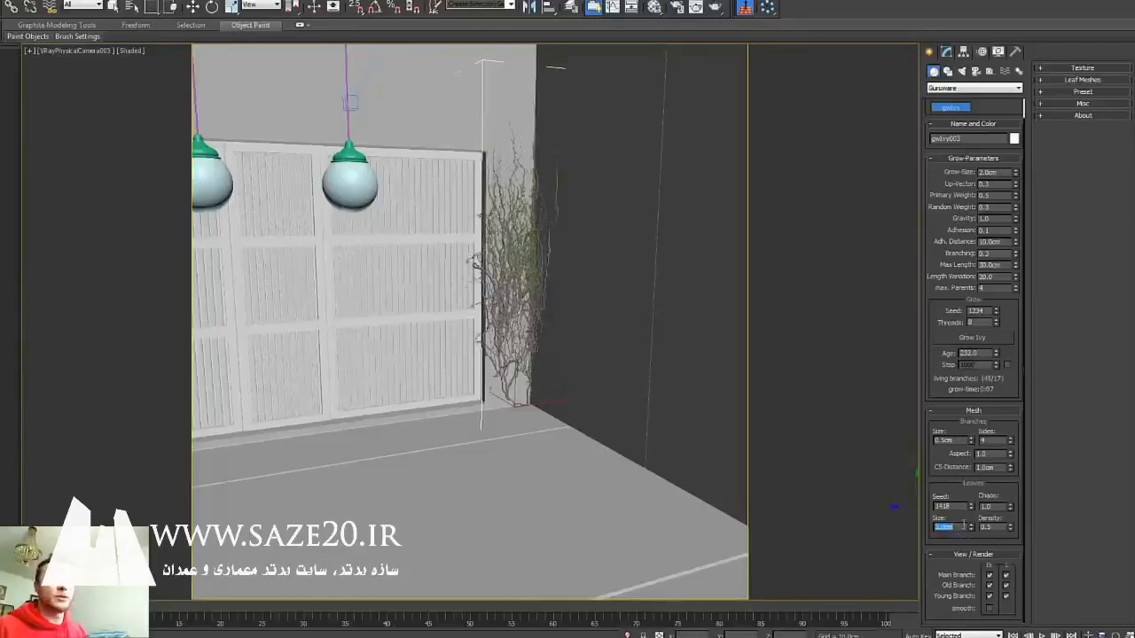
Resume growing the corner ivy further up the wall, pause it, and set its leaf Size to 20.0 cm.
click(975, 338)
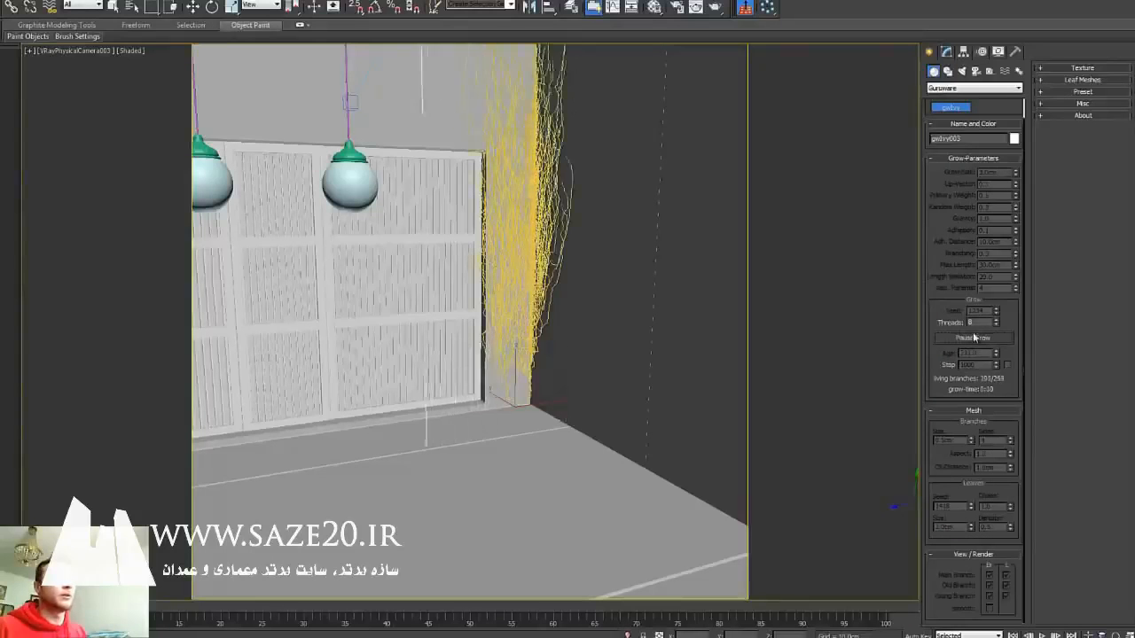
click(975, 343)
drag(956, 528, 911, 520)
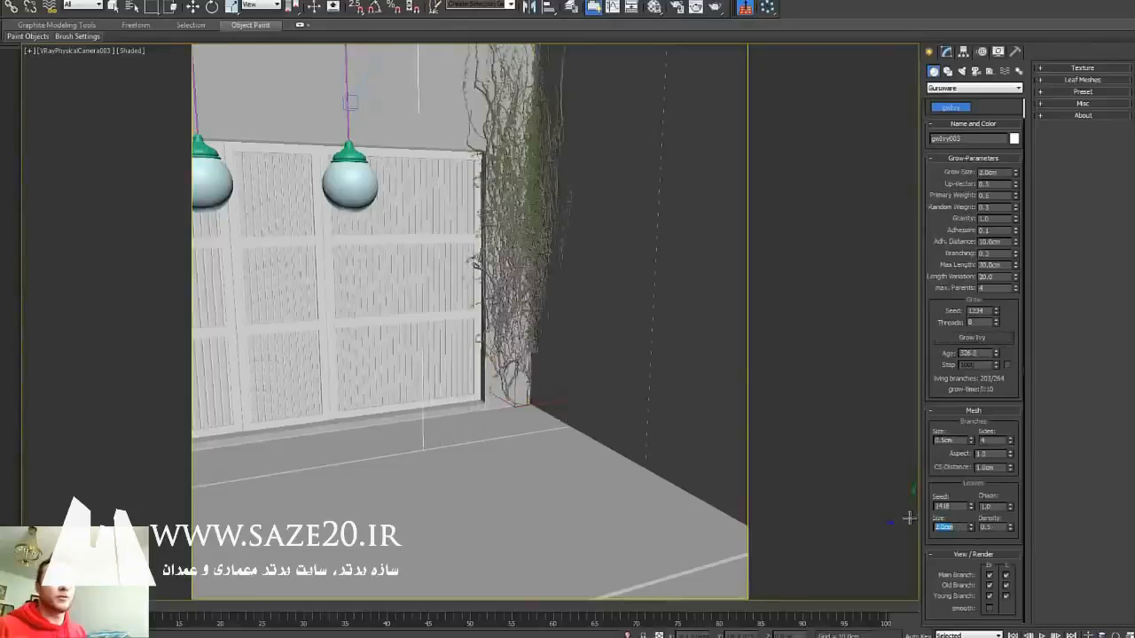
text(20)
key(Return)
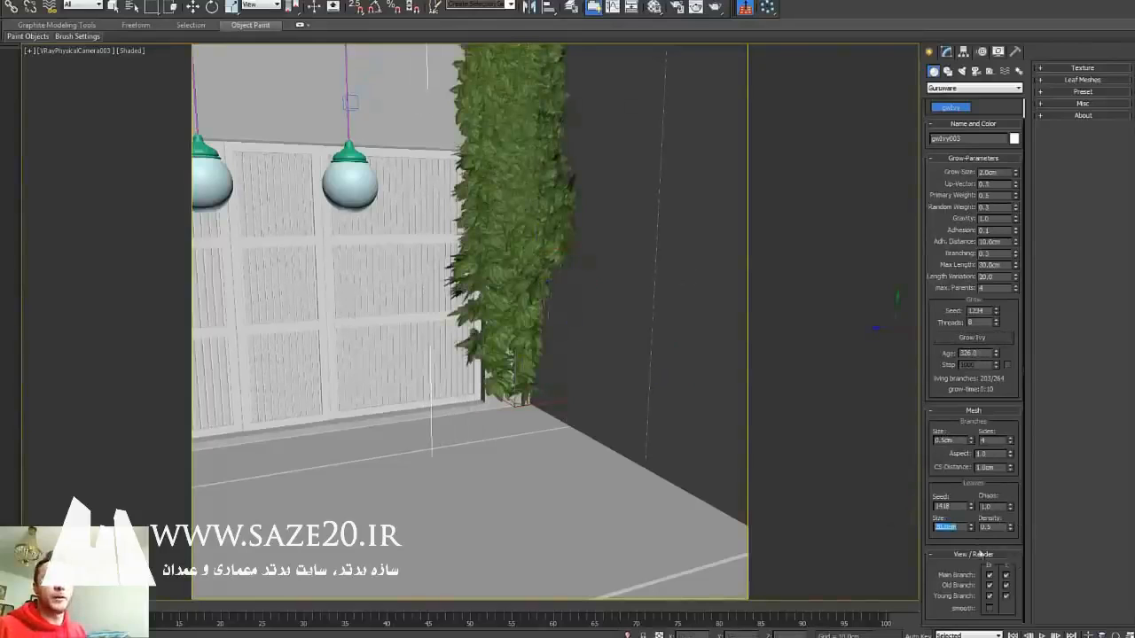
Set the corner ivy's leaf Chaos to 1.0 and reduce its leaf Density to 0.1.
mouse_move(1009, 536)
mouse_down()
mouse_move(1008, 556)
mouse_move(998, 489)
mouse_move(1011, 534)
mouse_up()
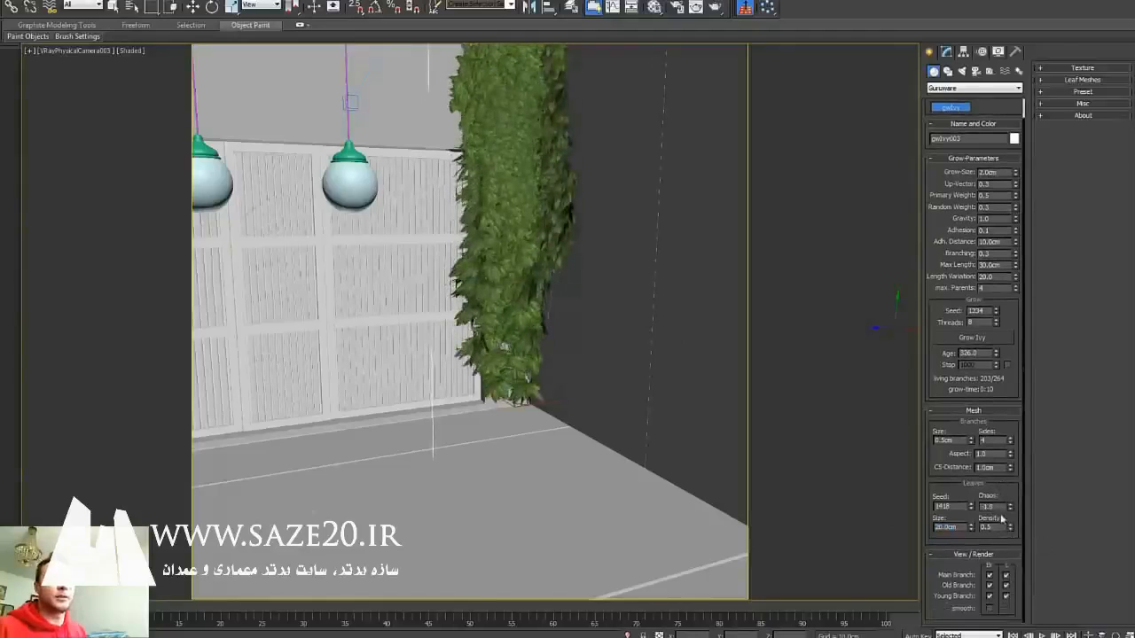
drag(996, 506, 944, 502)
text(1)
key(Return)
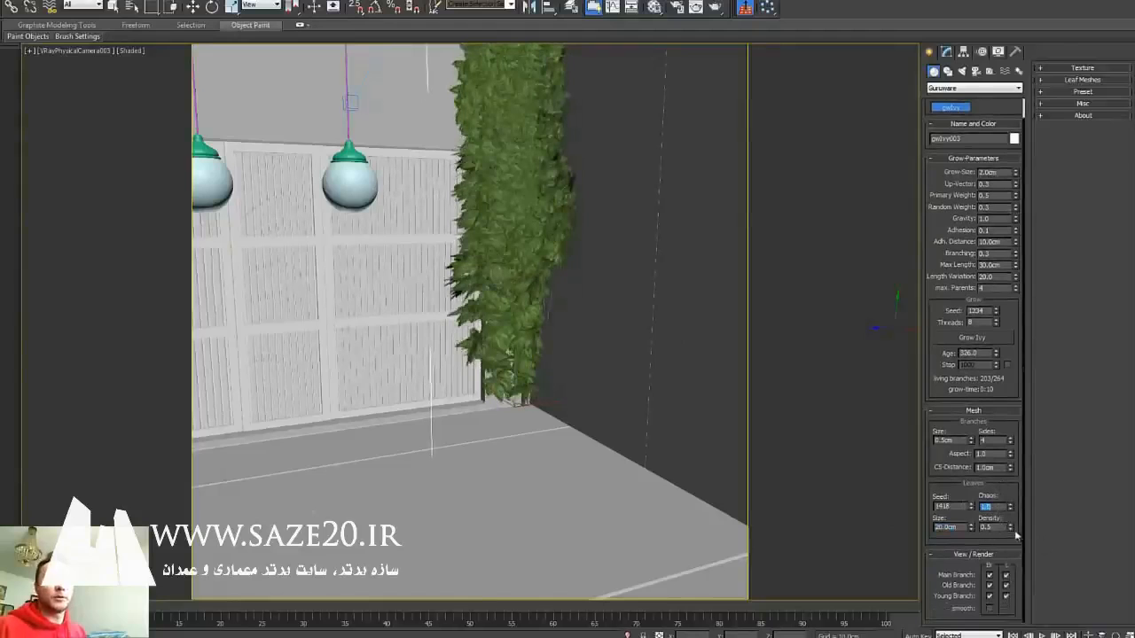
drag(1013, 533, 1012, 552)
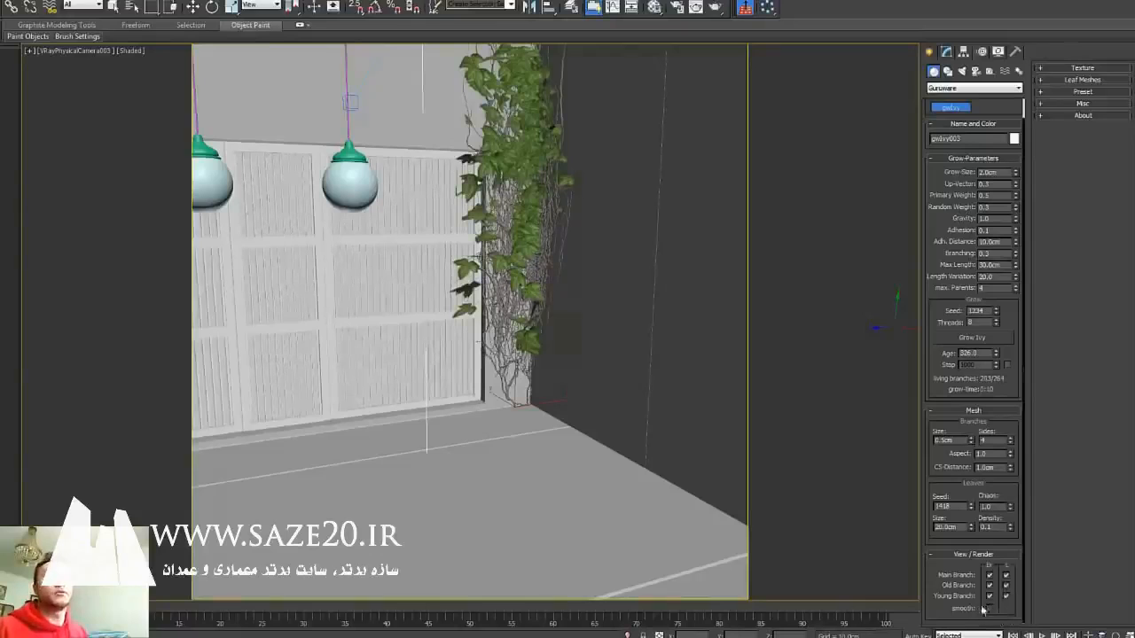
Review the ivy's Texture, Leaf Meshes, Preset, Misc and About settings, including the transform options of leaf reference 1.
click(1044, 67)
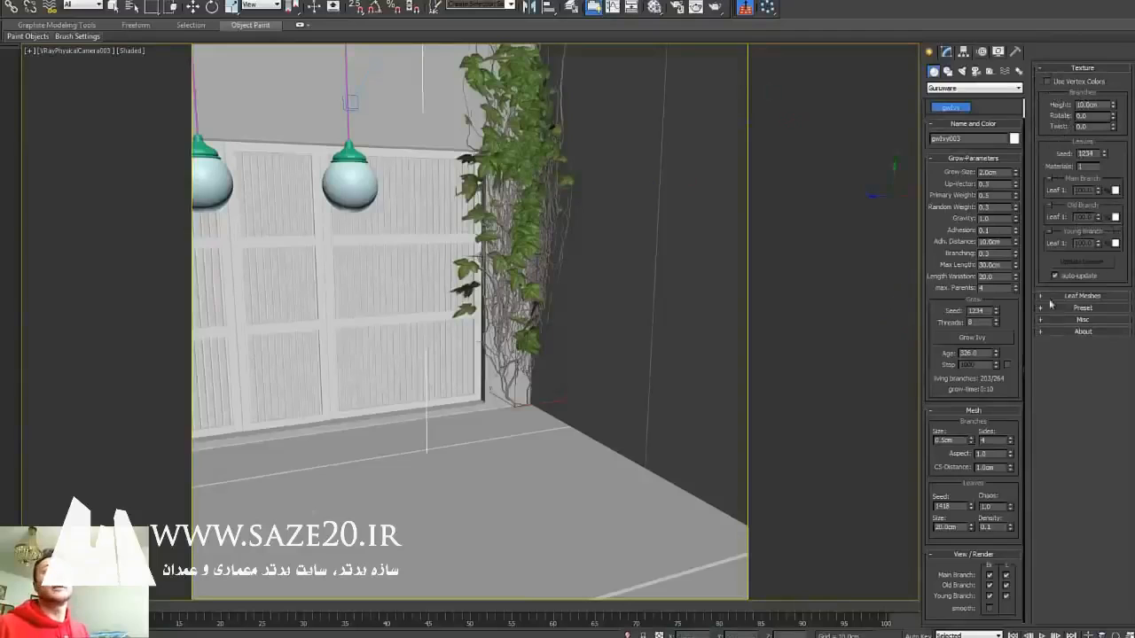
click(1084, 296)
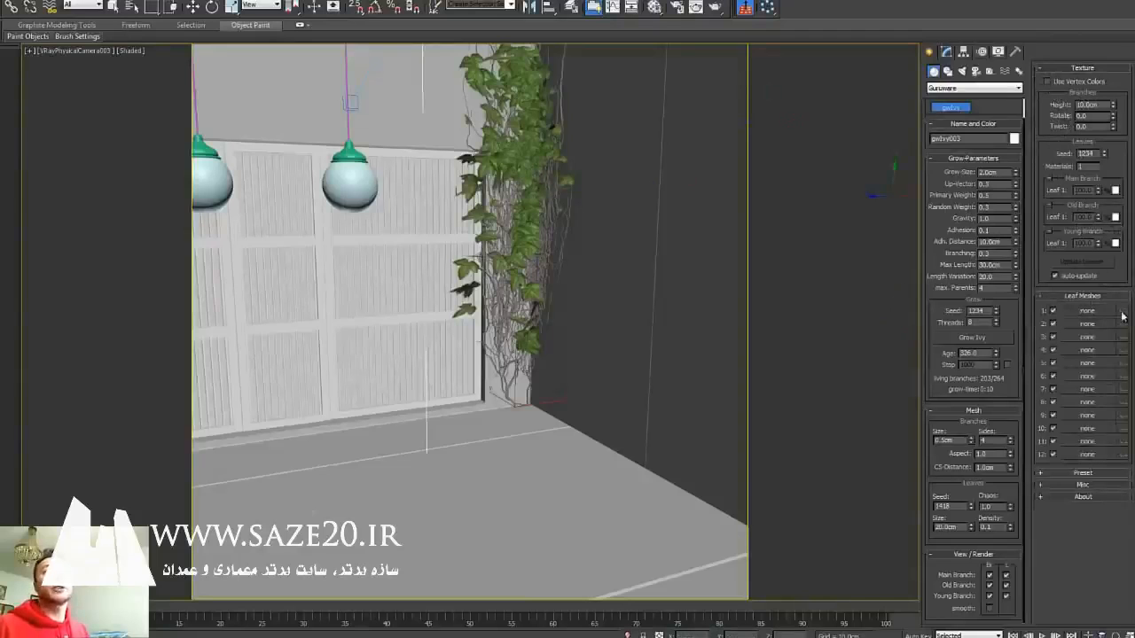
click(1122, 312)
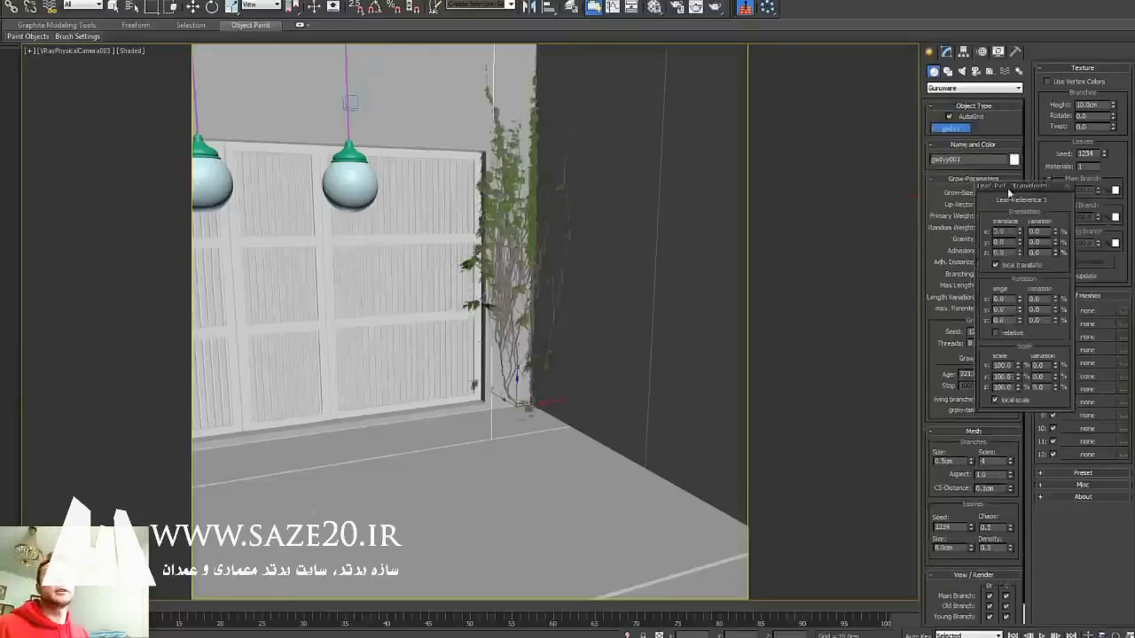
drag(1009, 192, 998, 193)
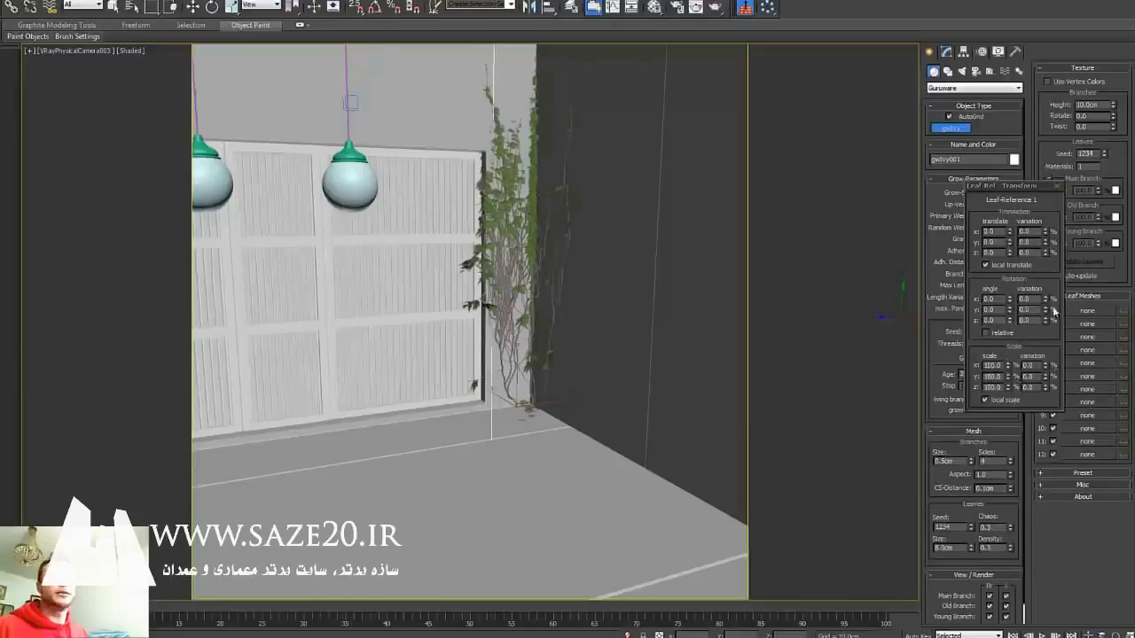
click(1043, 477)
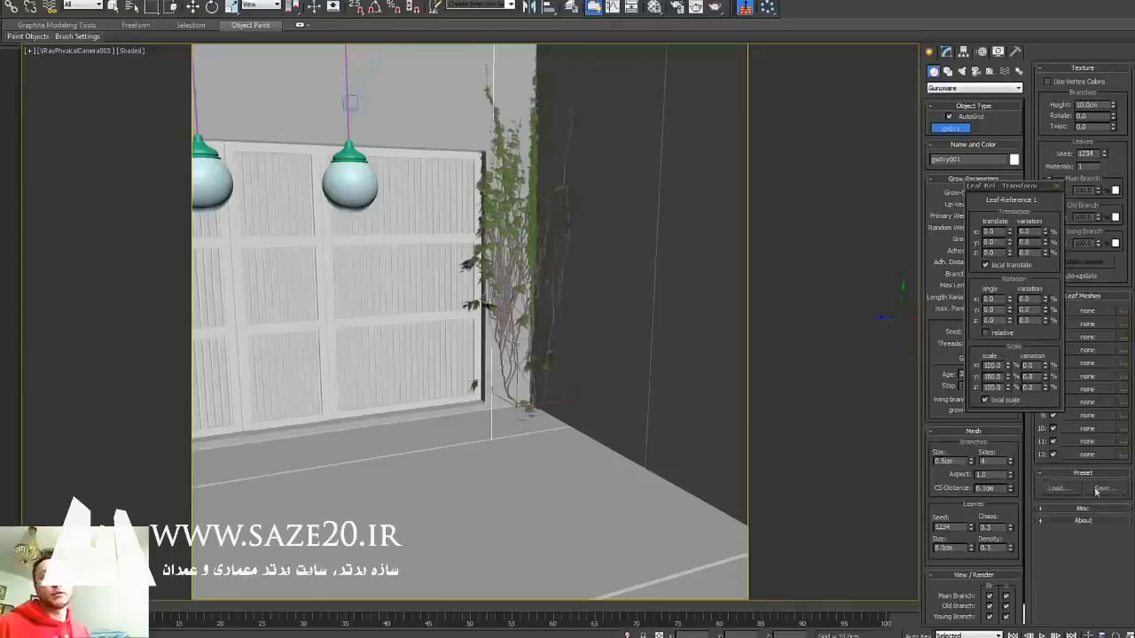
click(1045, 509)
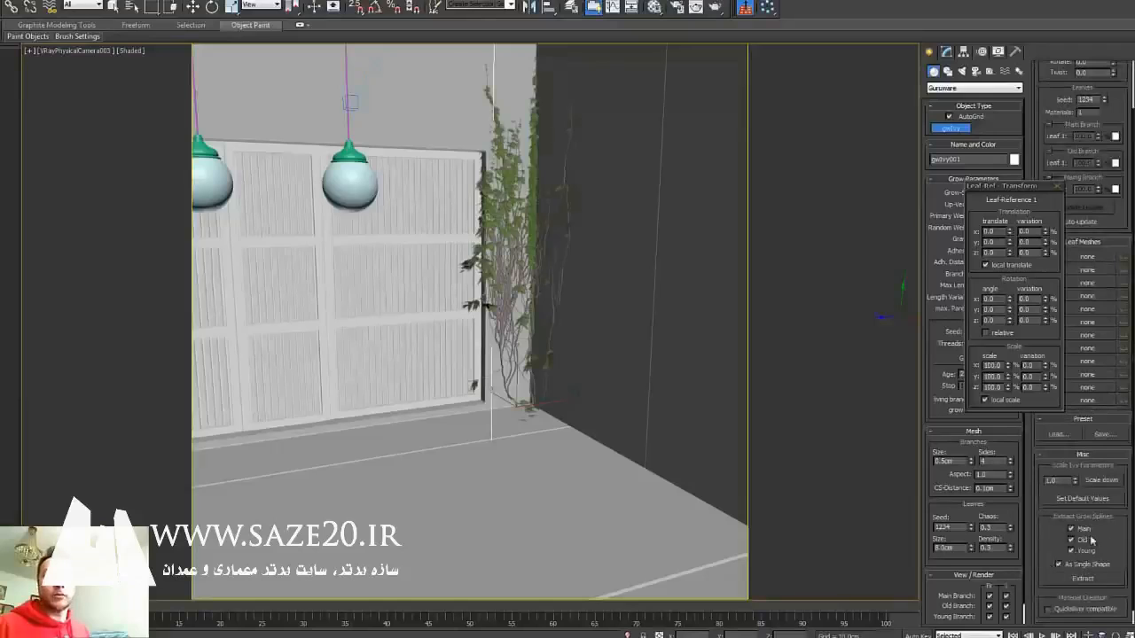
drag(1079, 534, 1081, 452)
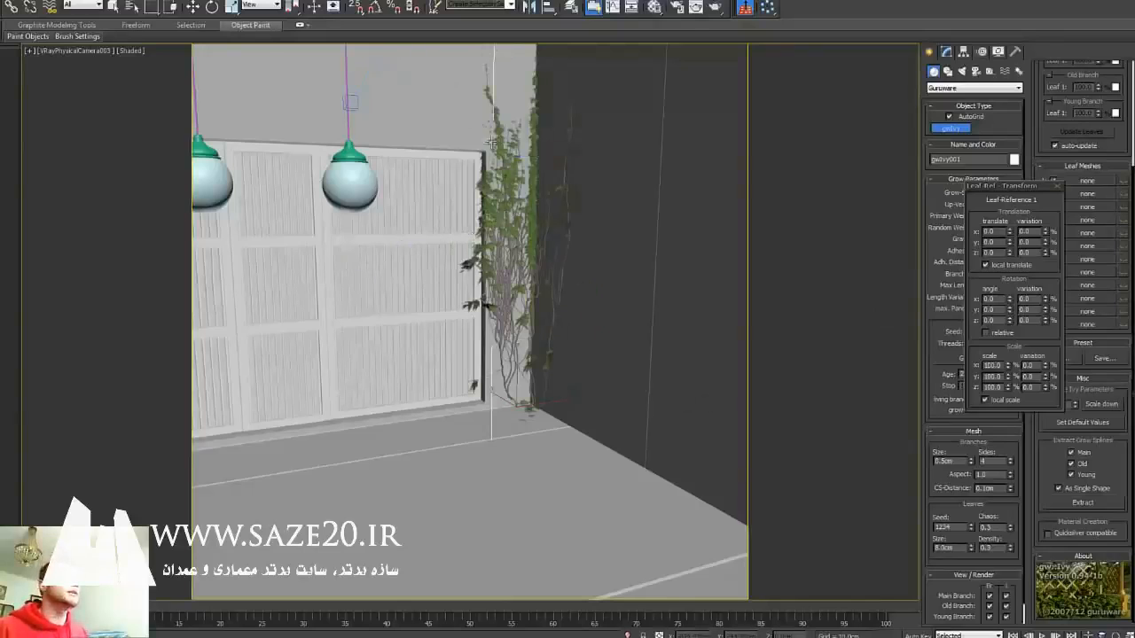
Convert the corner ivy to an Editable Mesh.
click(193, 8)
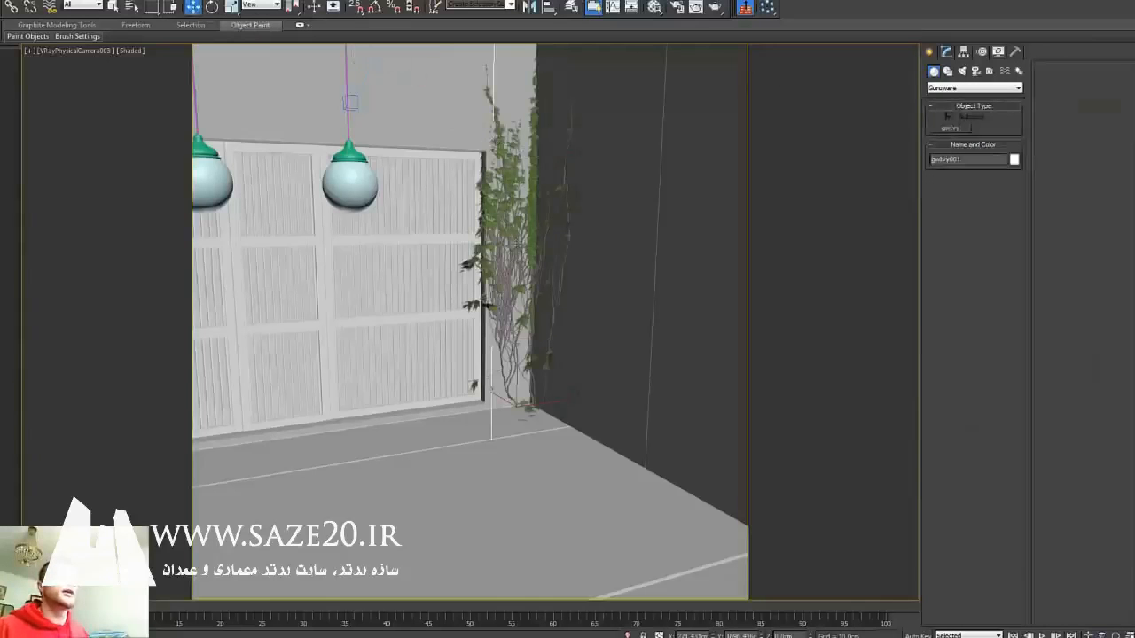
right_click(512, 250)
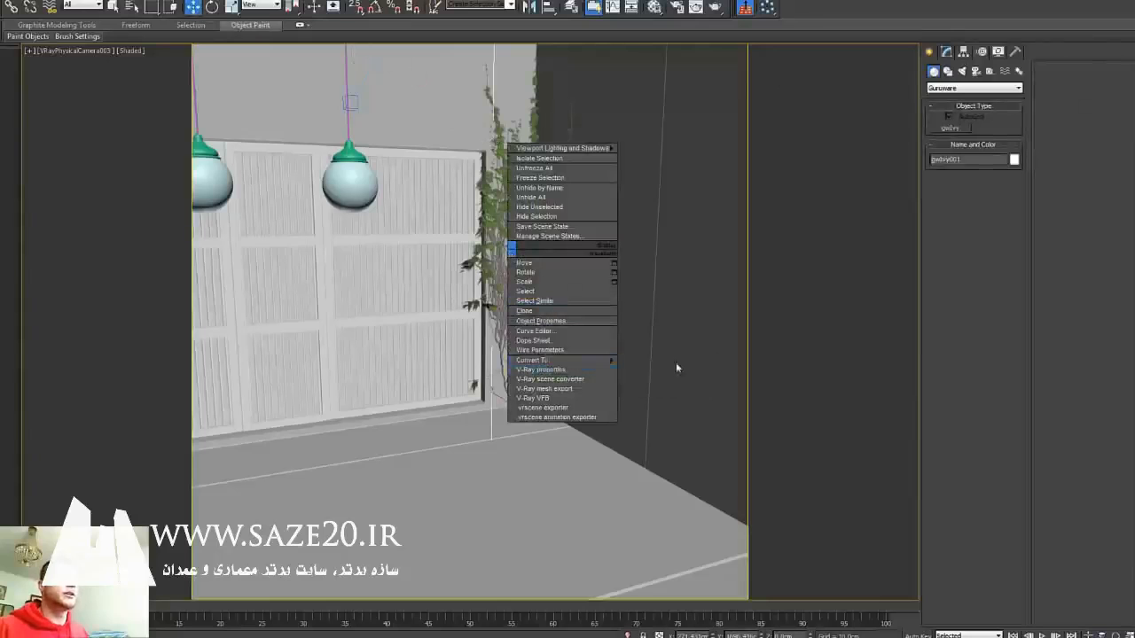
mouse_move(588, 362)
click(638, 359)
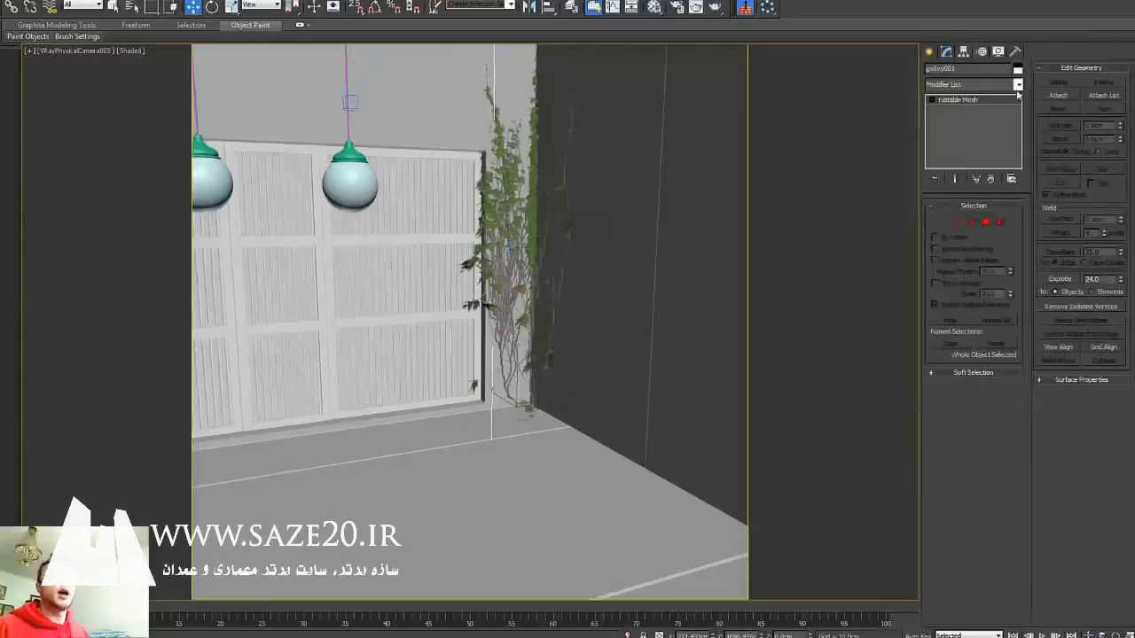
Add a MultiRes modifier to the ivy mesh, enable Vertex Merging, Boundary Metric and Maintain Base Vertices, and generate the multi-resolution data.
click(1018, 85)
key(m)
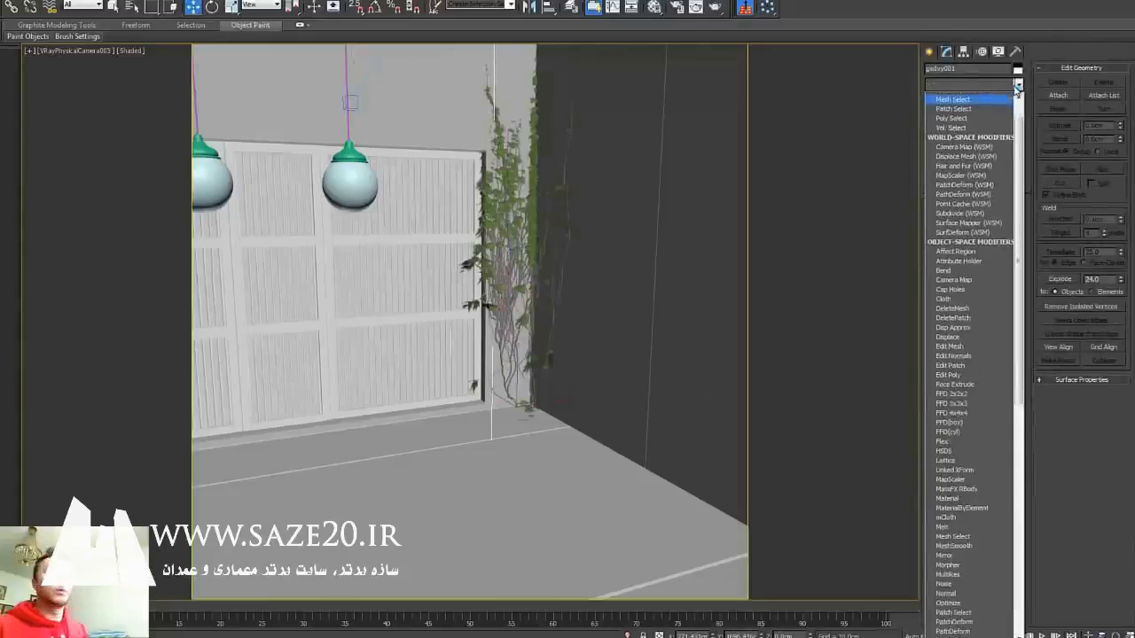
key(m)
key(m)
key(m)
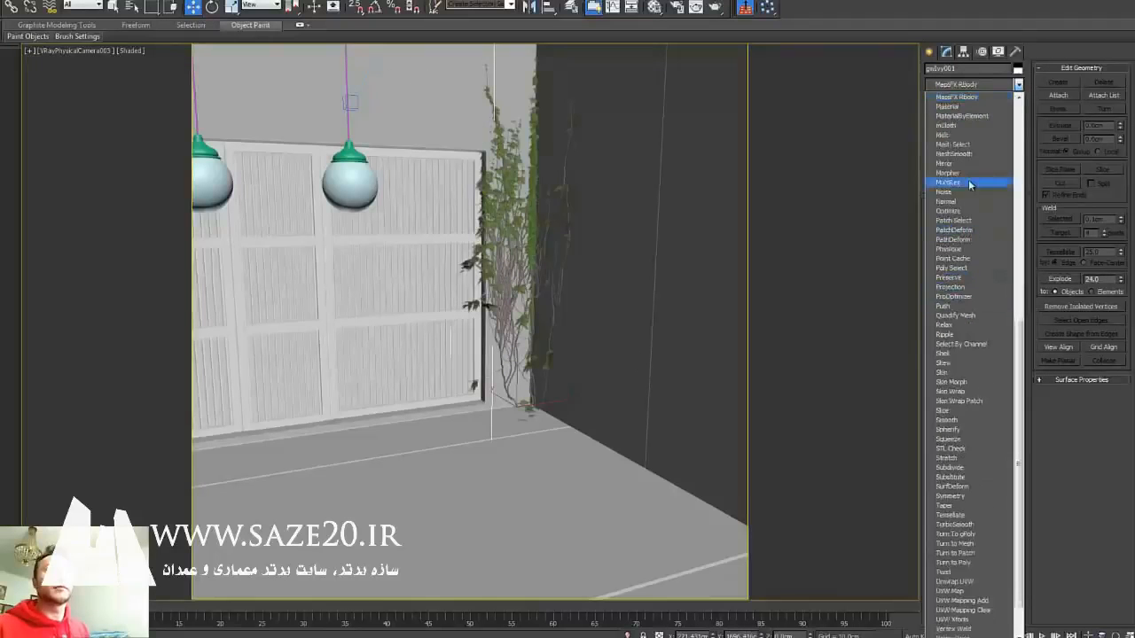
click(968, 179)
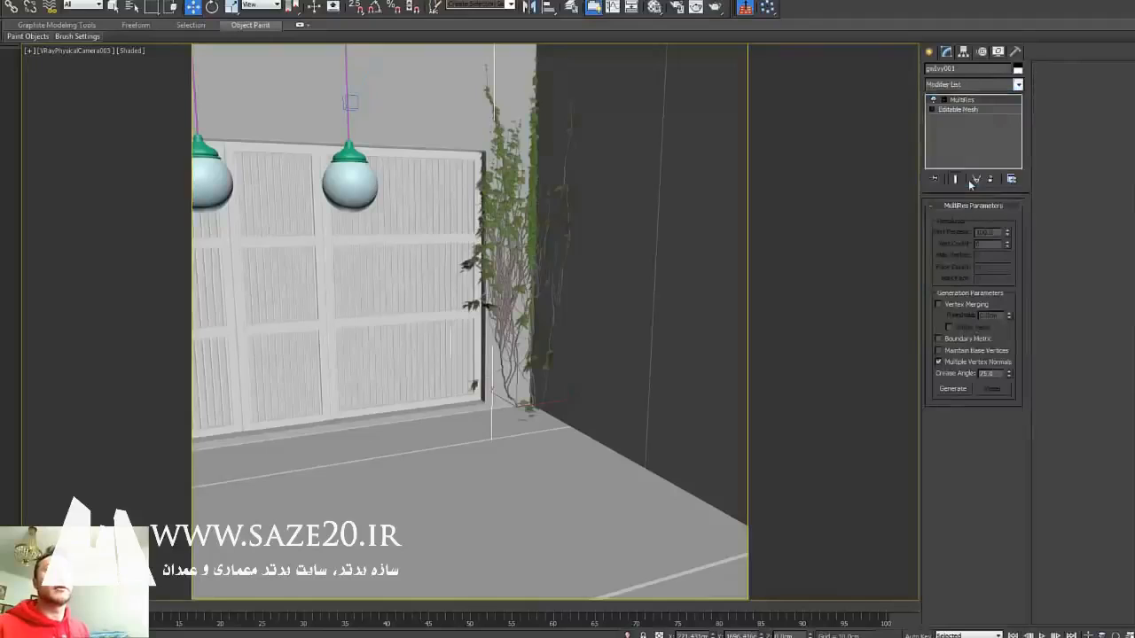
click(938, 304)
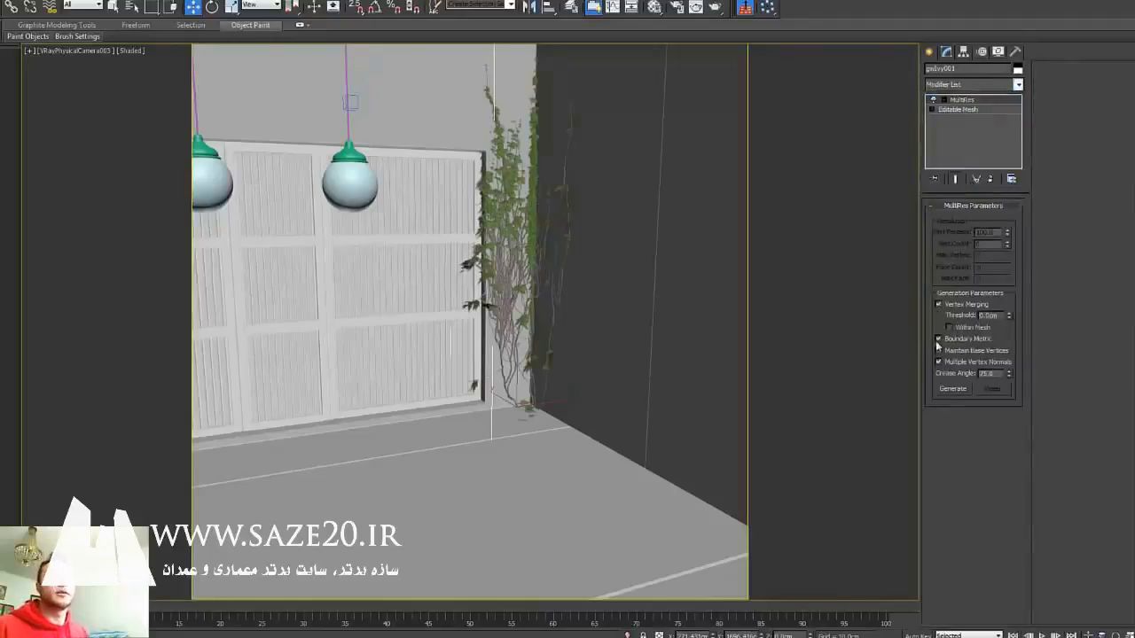
click(952, 389)
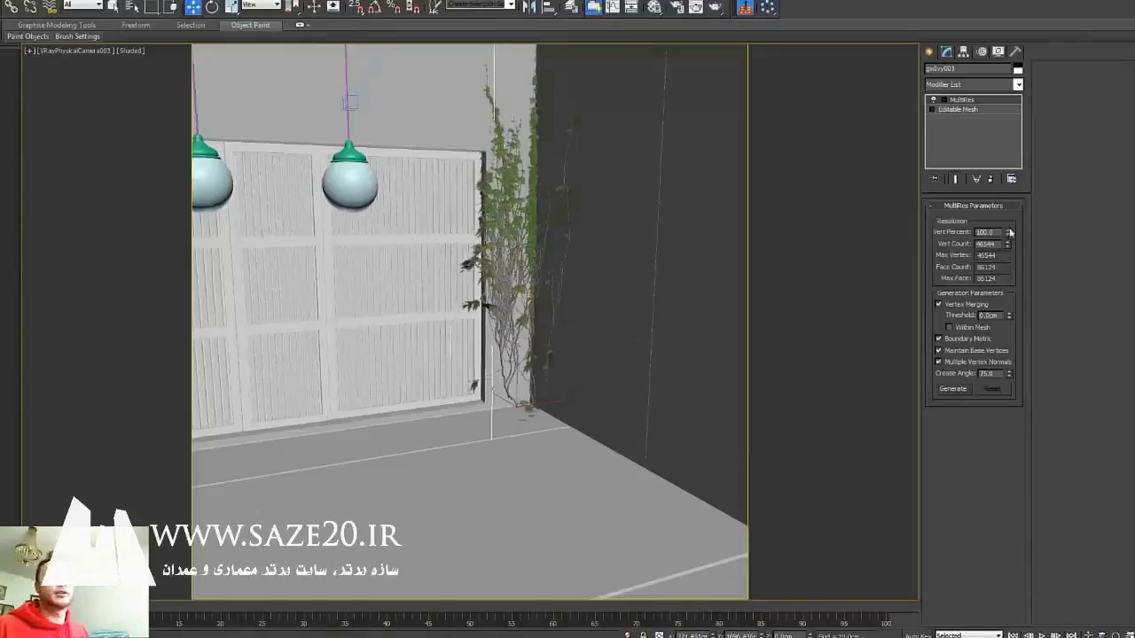
Compare several MultiRes Vert Percent values on the ivy up close, including 30, and set it to 40.
drag(1008, 231, 1004, 277)
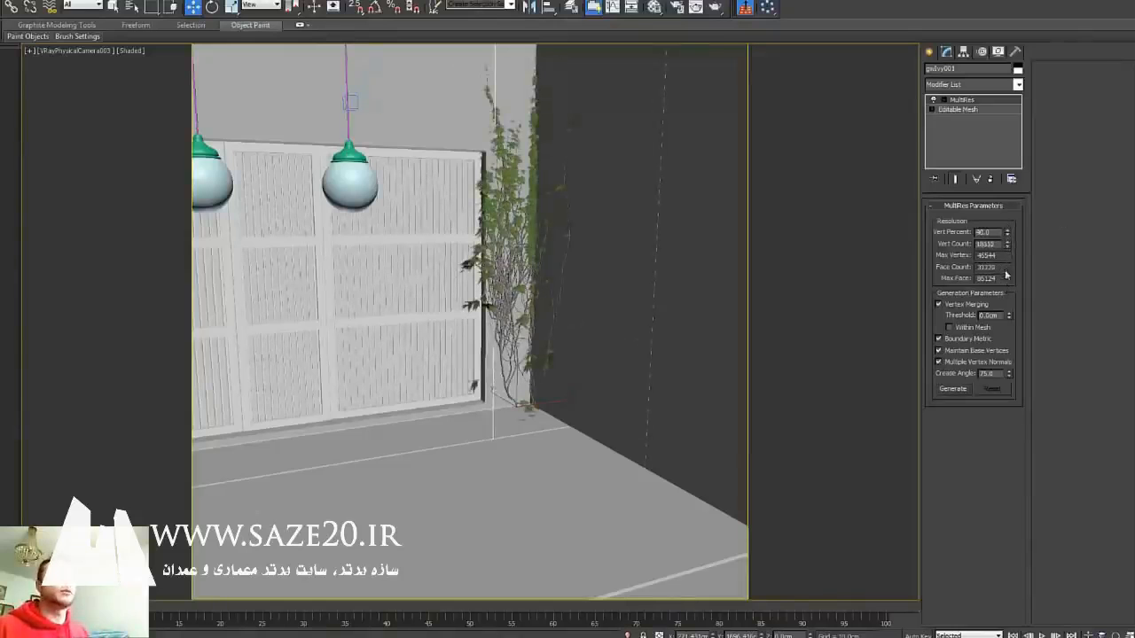
drag(1006, 276, 1005, 275)
key(p)
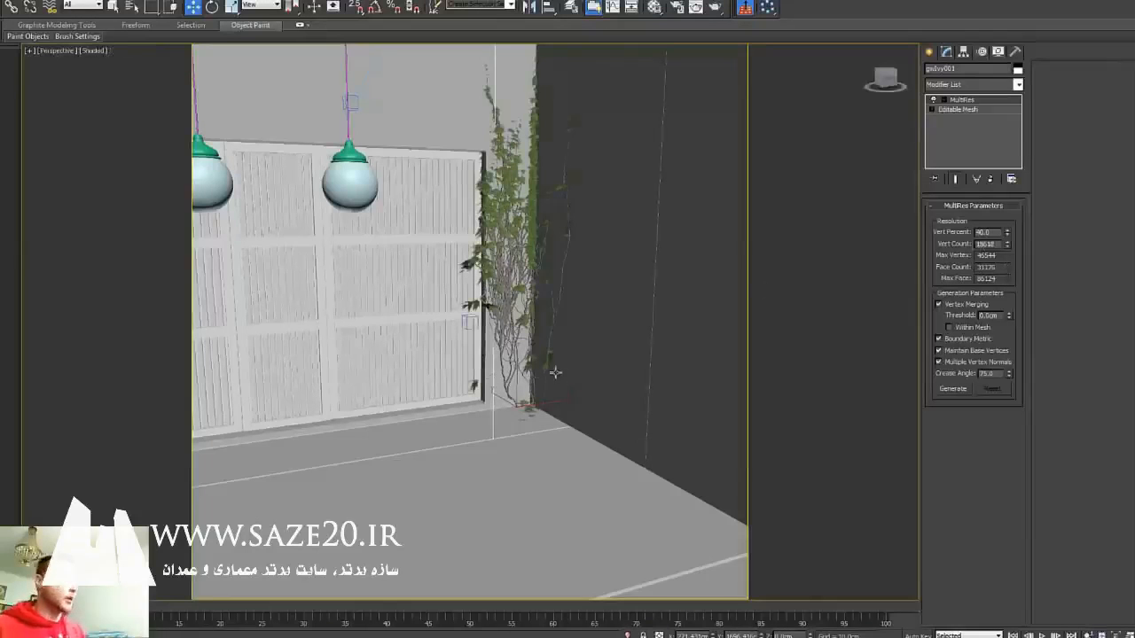
scroll(551, 376, up, 10)
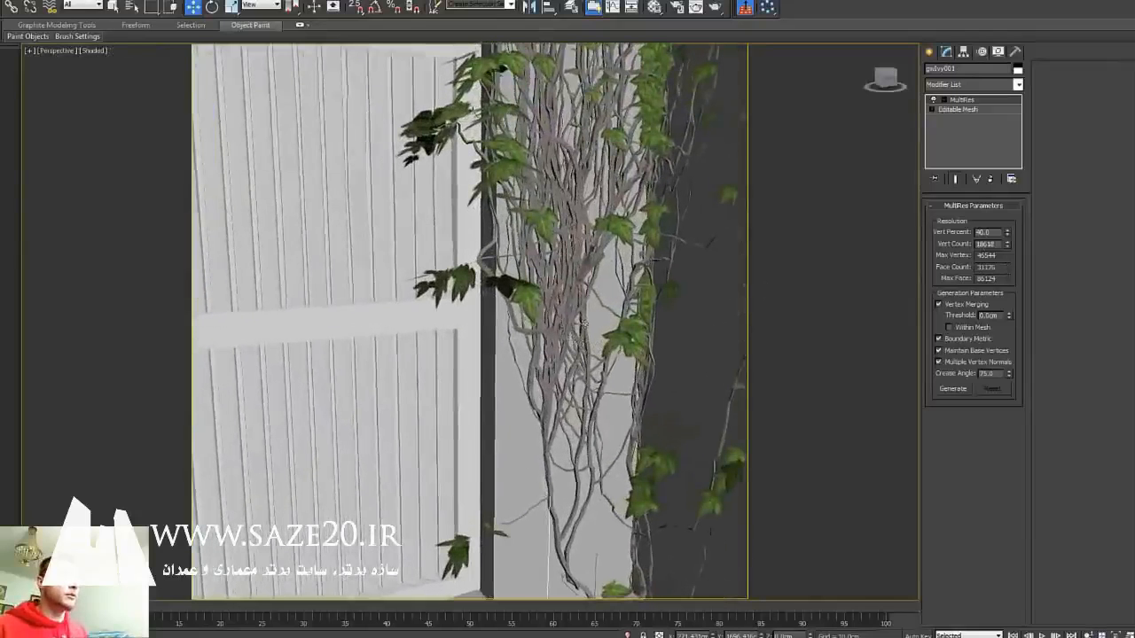
drag(1007, 233, 994, 110)
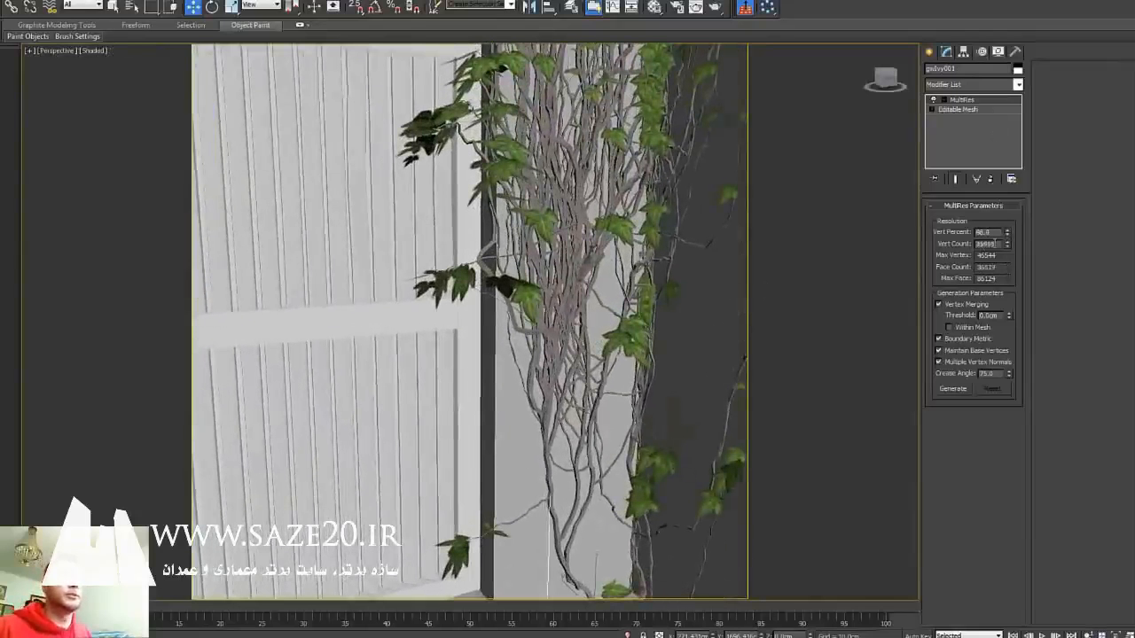
drag(994, 232, 959, 230)
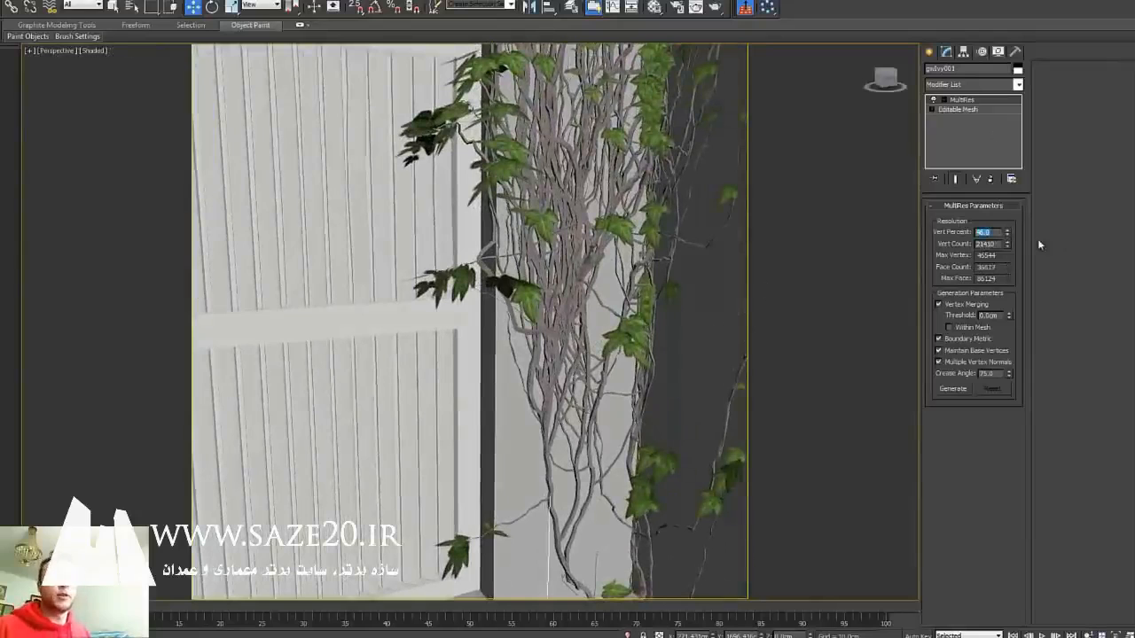
text(50)
key(Return)
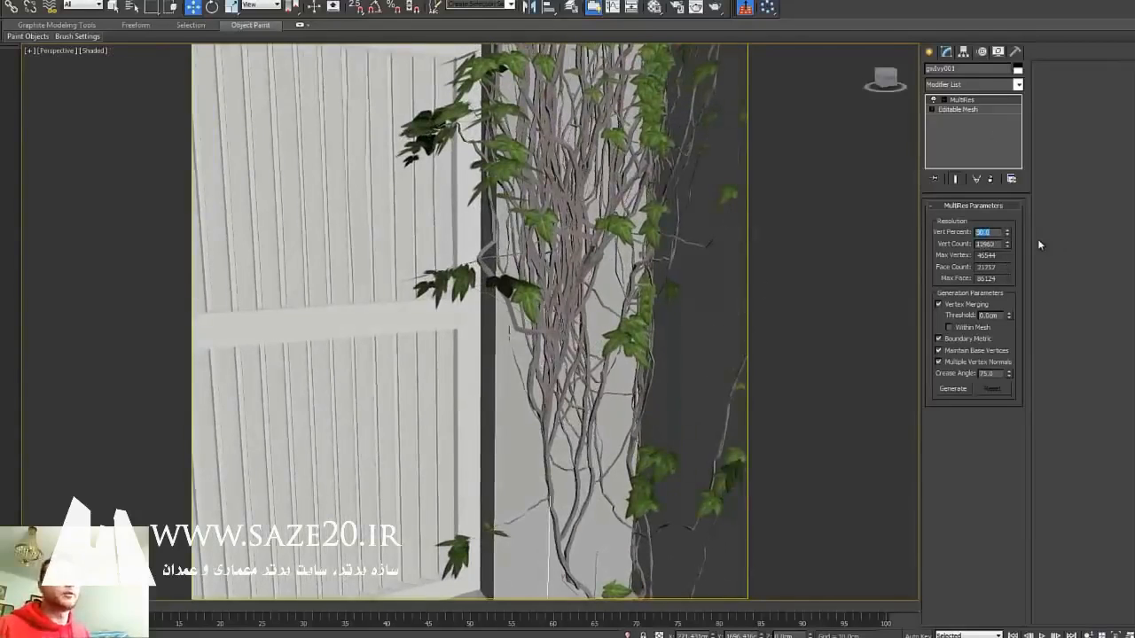
text(40)
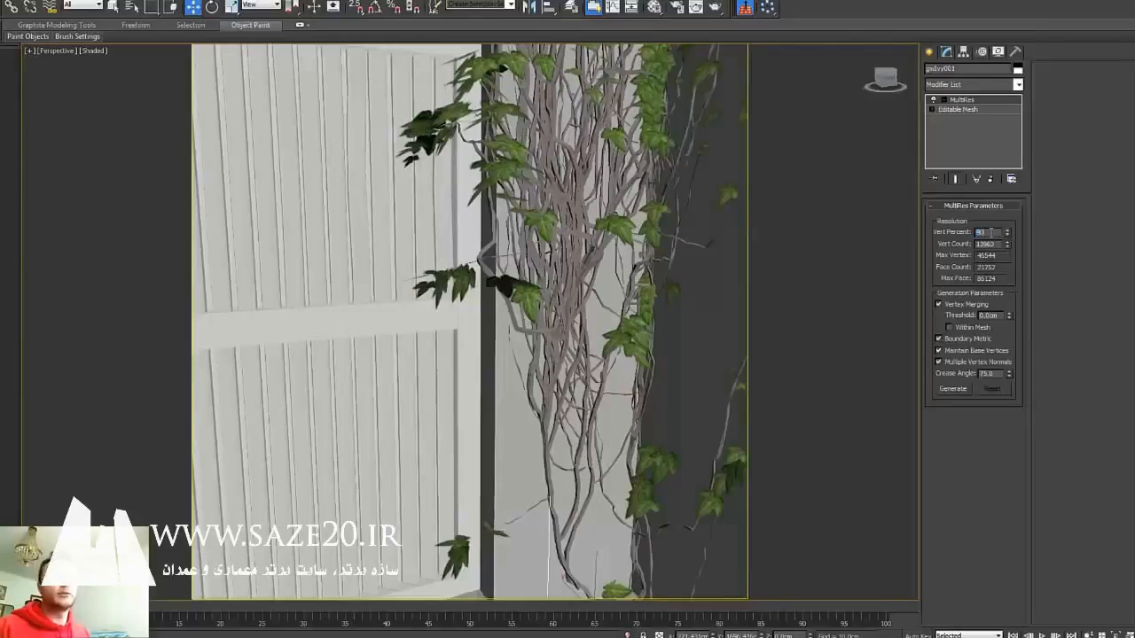
key(Return)
Convert all scene materials and raytraced shadows to V-Ray with the V-Ray scene converter.
middle_drag(699, 188, 691, 233)
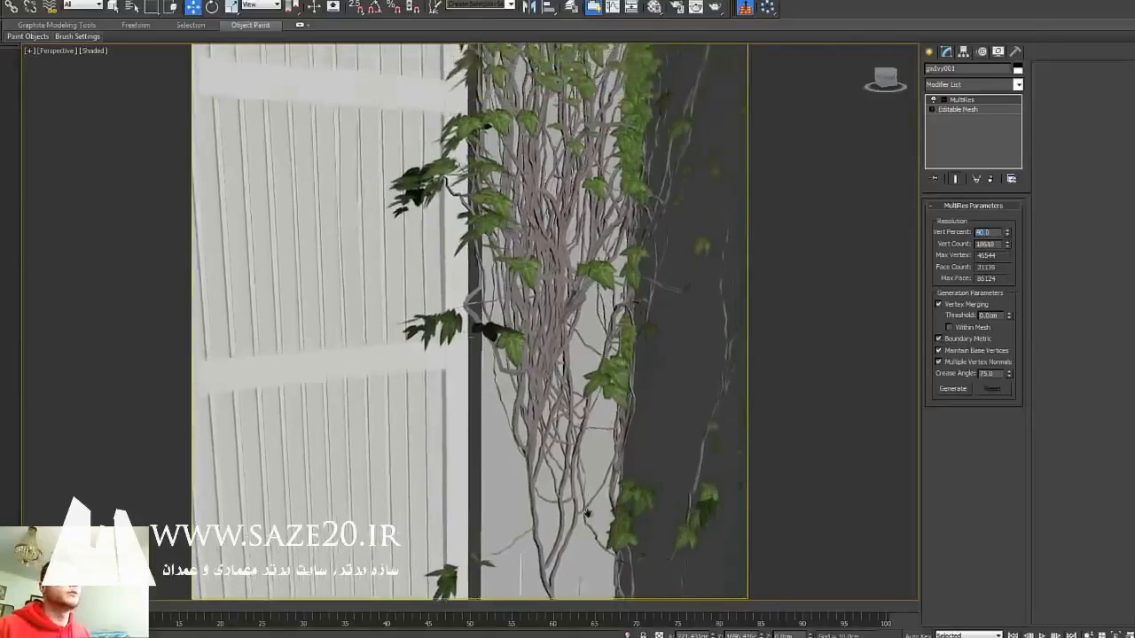
scroll(591, 298, down, 5)
scroll(591, 298, up, 3)
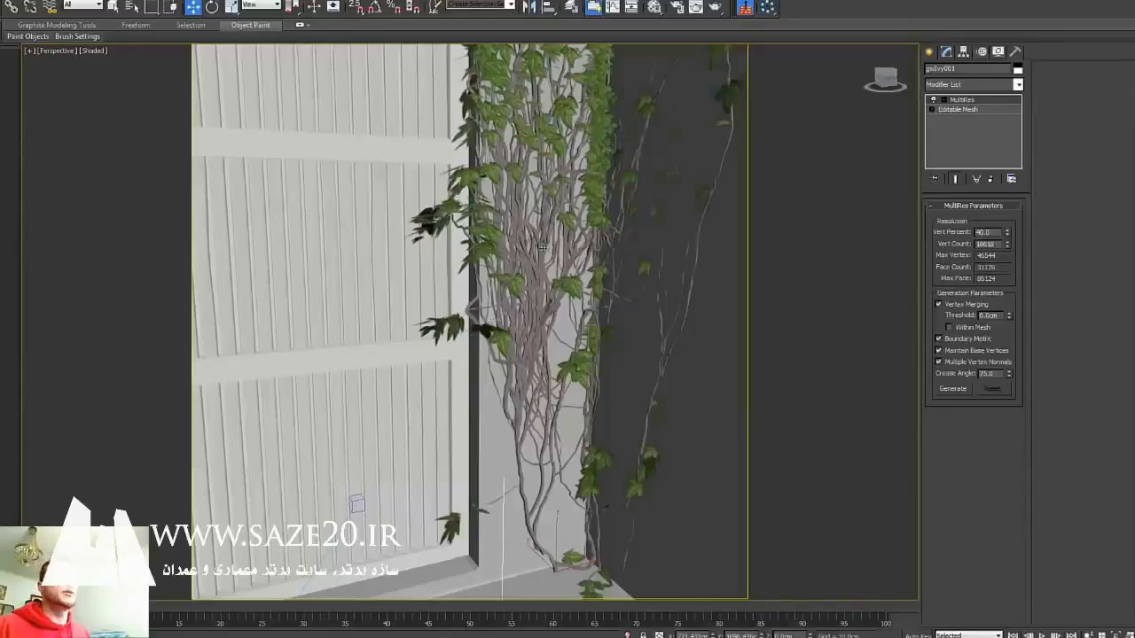
right_click(542, 246)
mouse_move(587, 356)
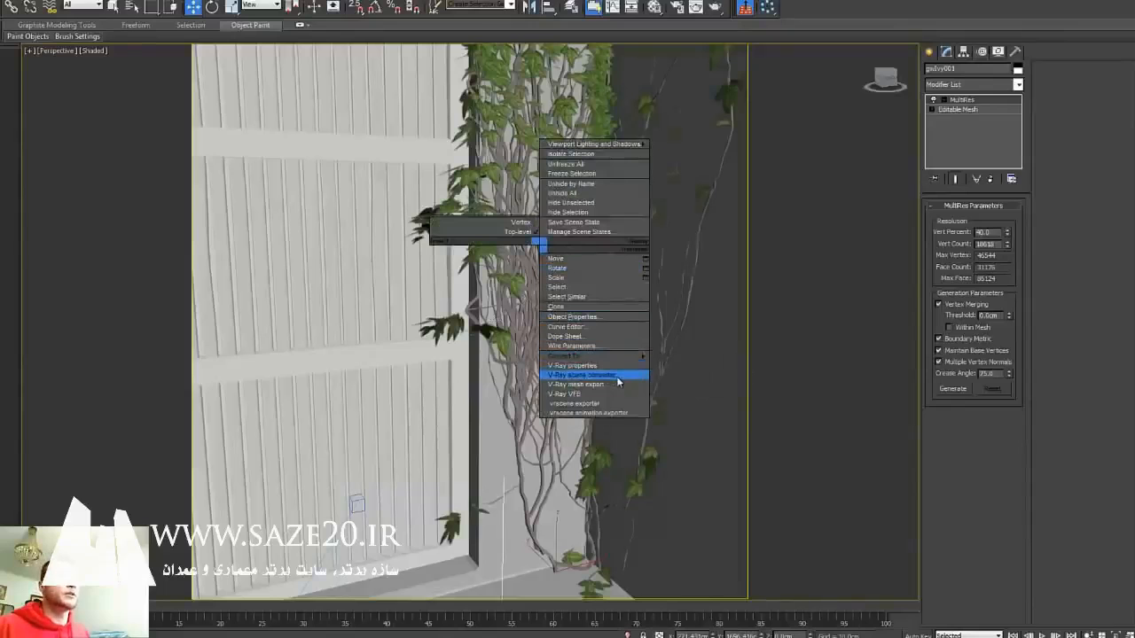
click(618, 376)
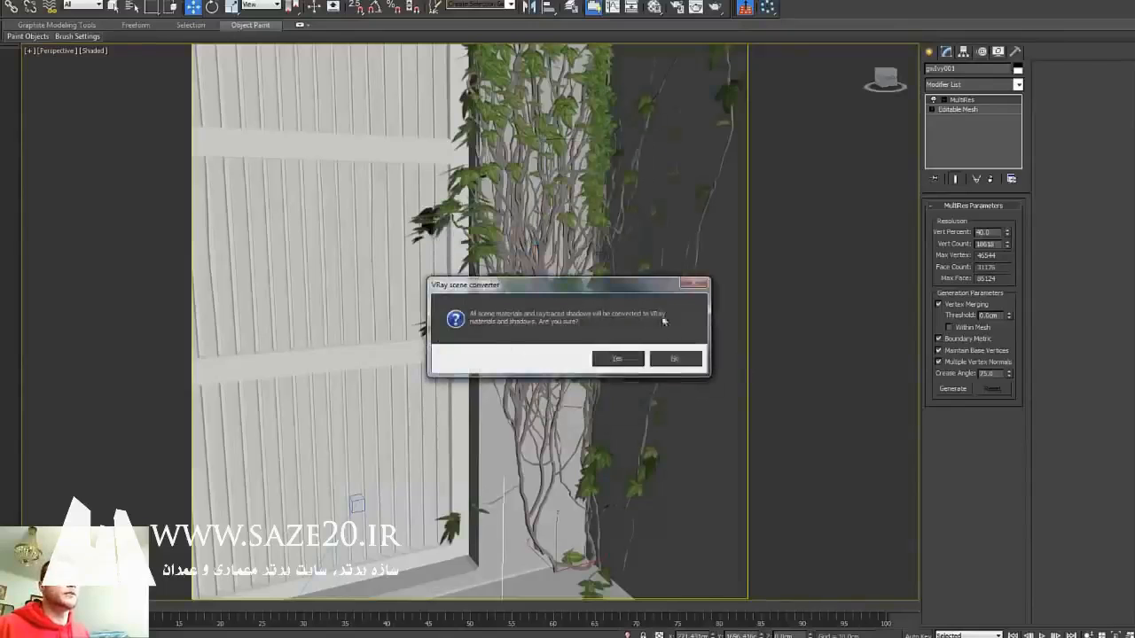
click(618, 359)
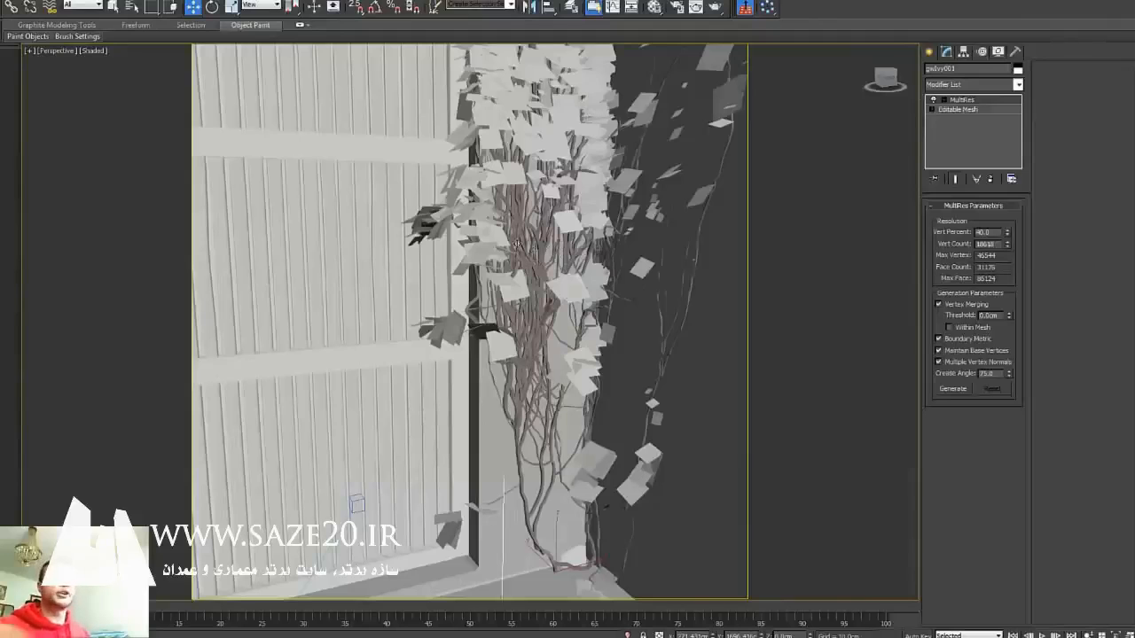
Export the ivy as a separate V-Ray mesh file with proxies created automatically, and return to the camera view.
right_click(535, 260)
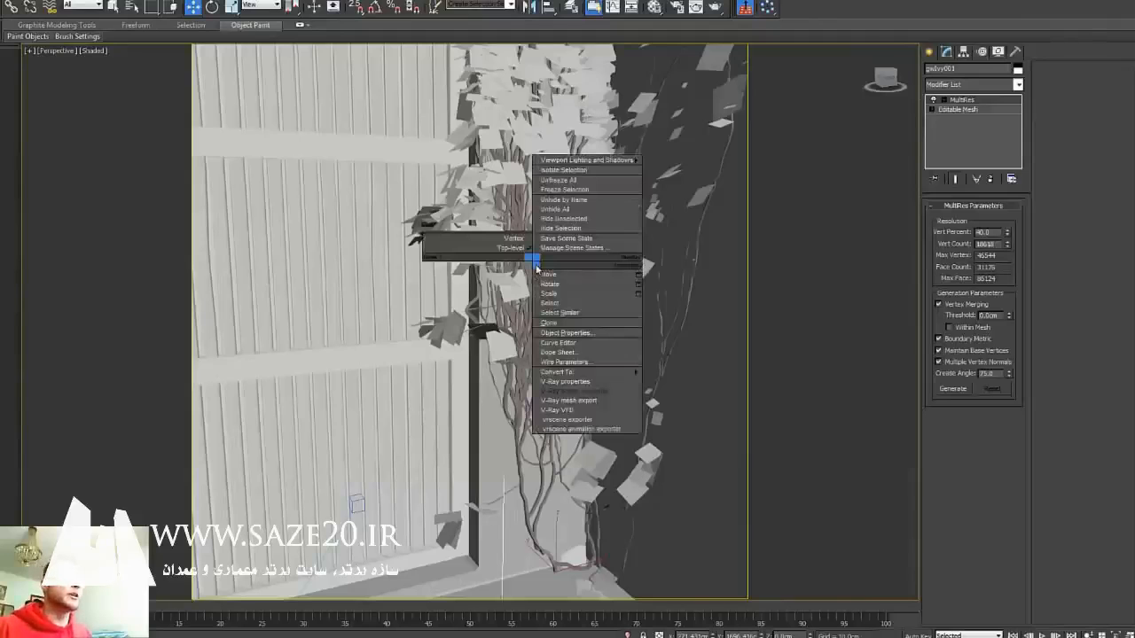
click(572, 400)
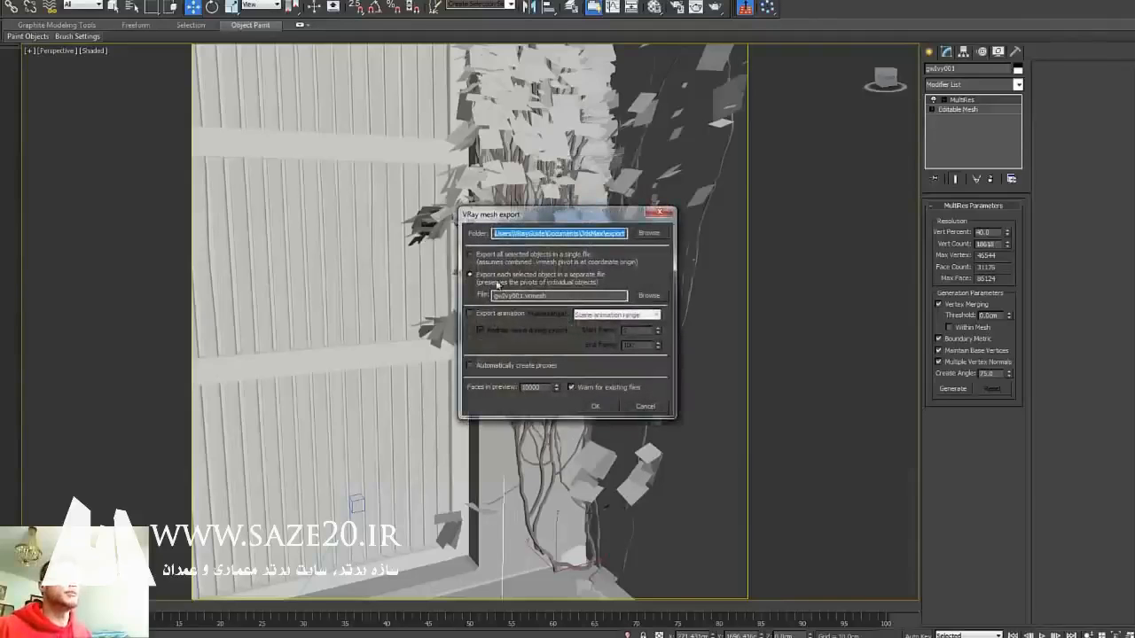
click(471, 365)
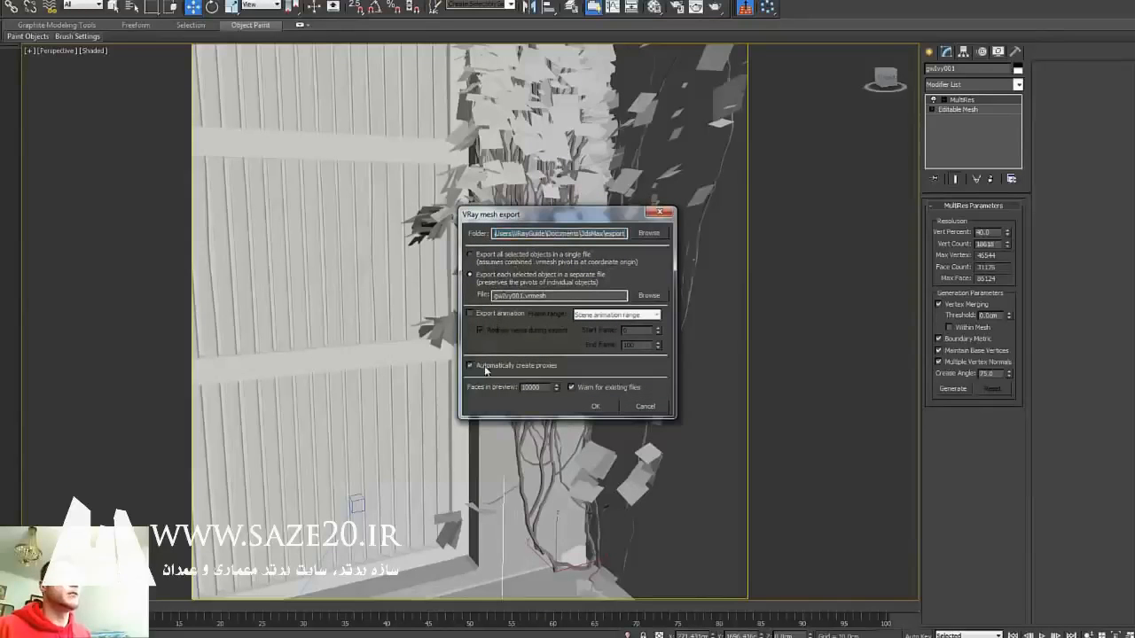
click(596, 407)
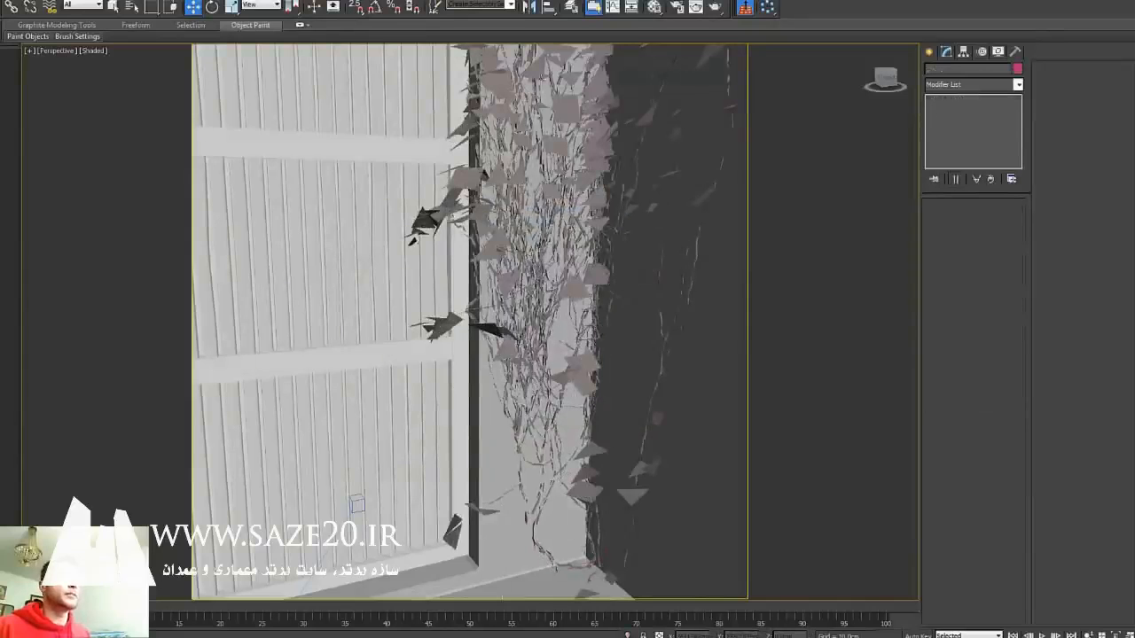
middle_drag(571, 199, 583, 436)
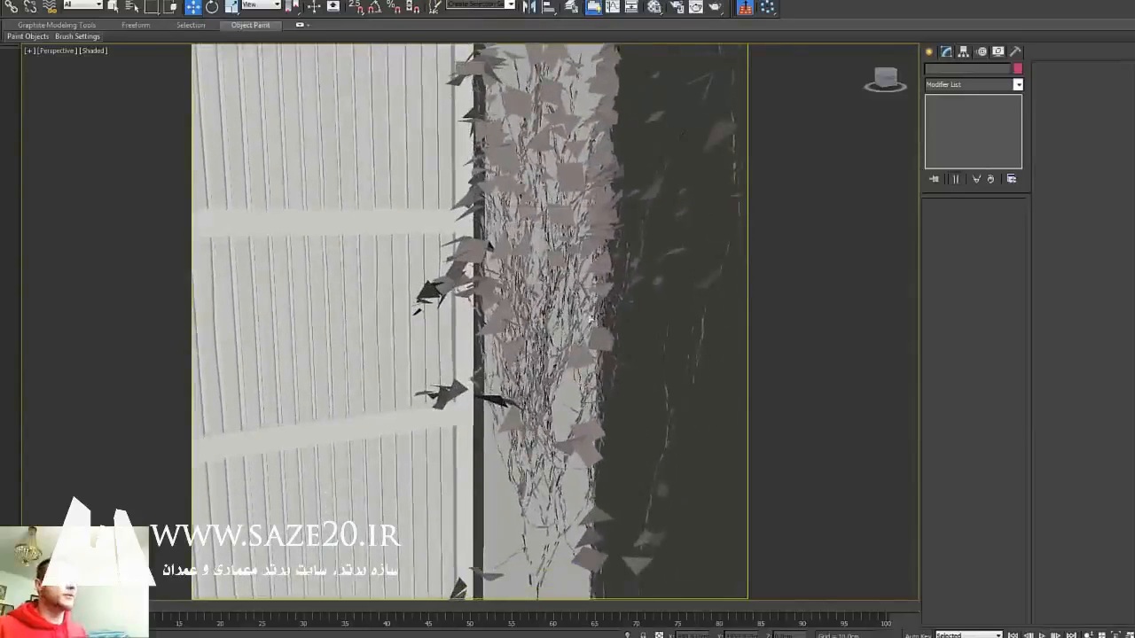
key(c)
Switch to the web browser and look through the example gallery on the An Ivy Generator page.
double_click(574, 246)
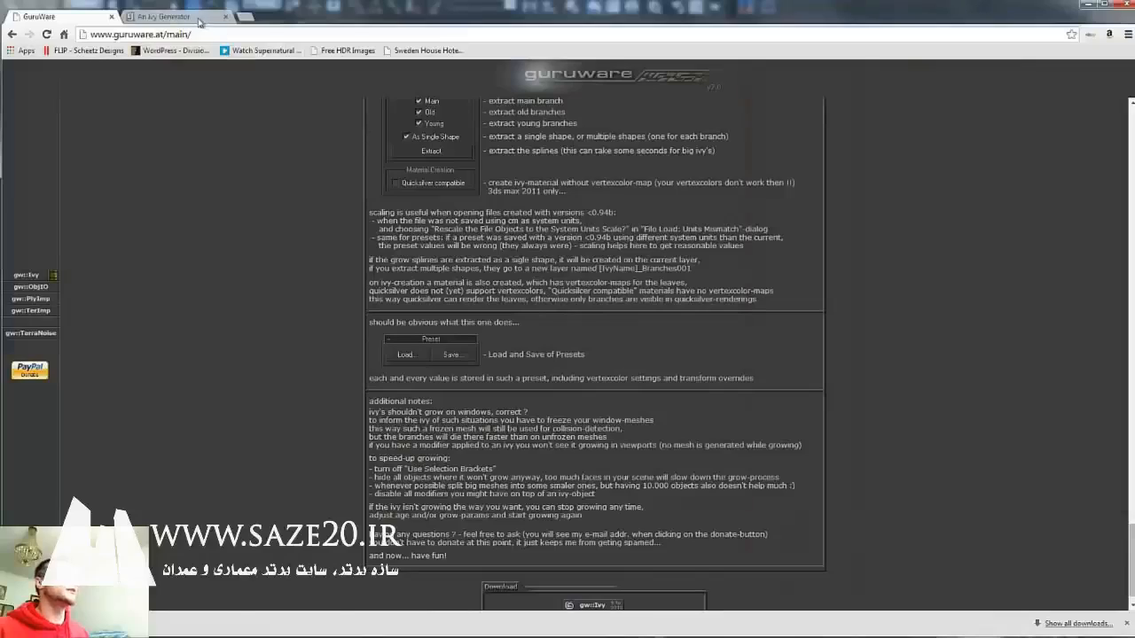
click(201, 20)
scroll(728, 371, up, 15)
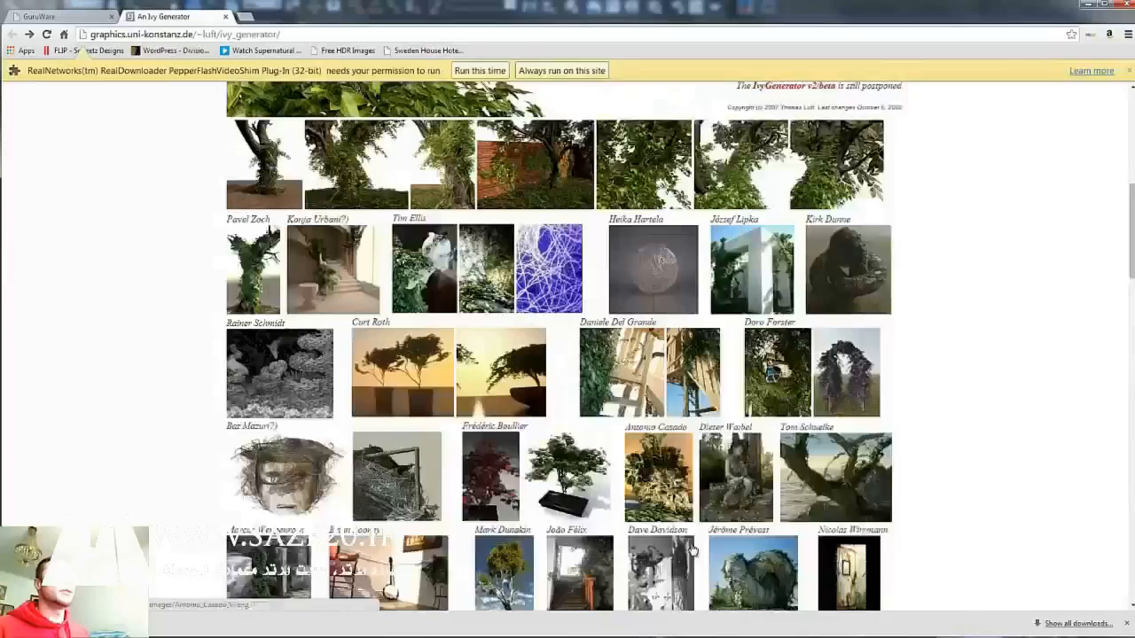